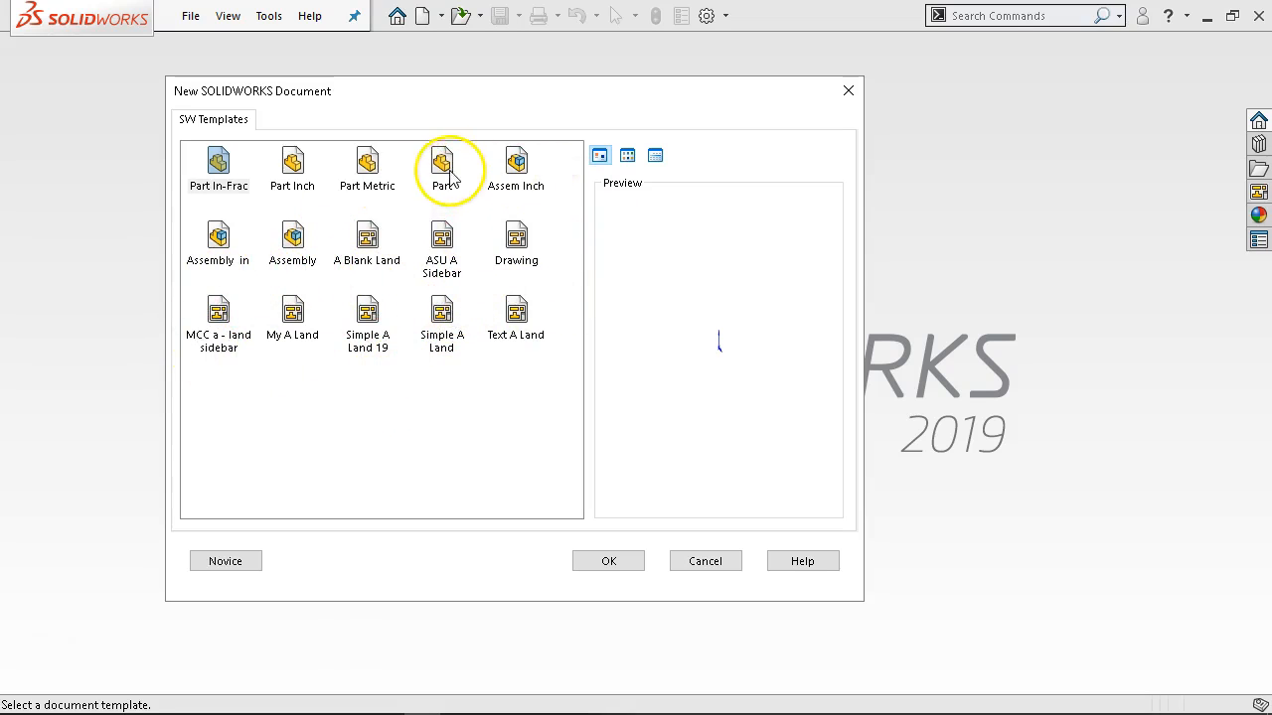
# - Create a new part document from the Part template
pyautogui.click(444, 164)
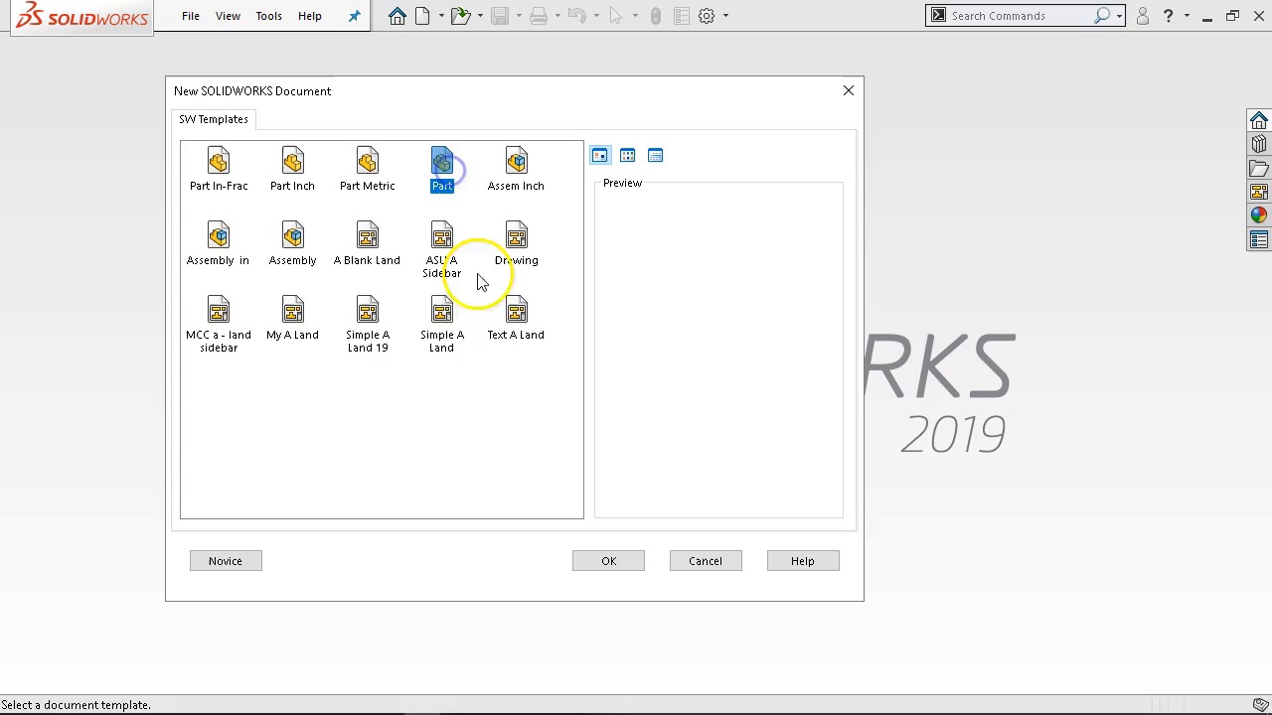
pyautogui.doubleClick(441, 165)
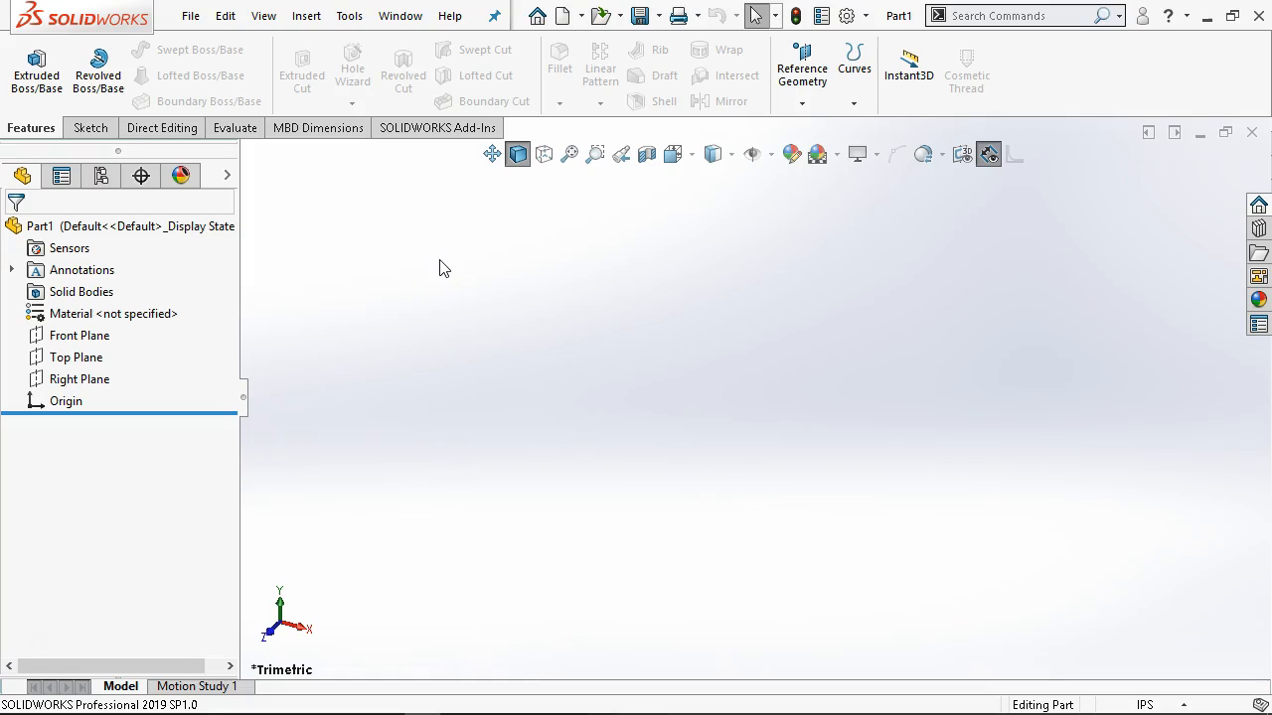
pyautogui.click(192, 20)
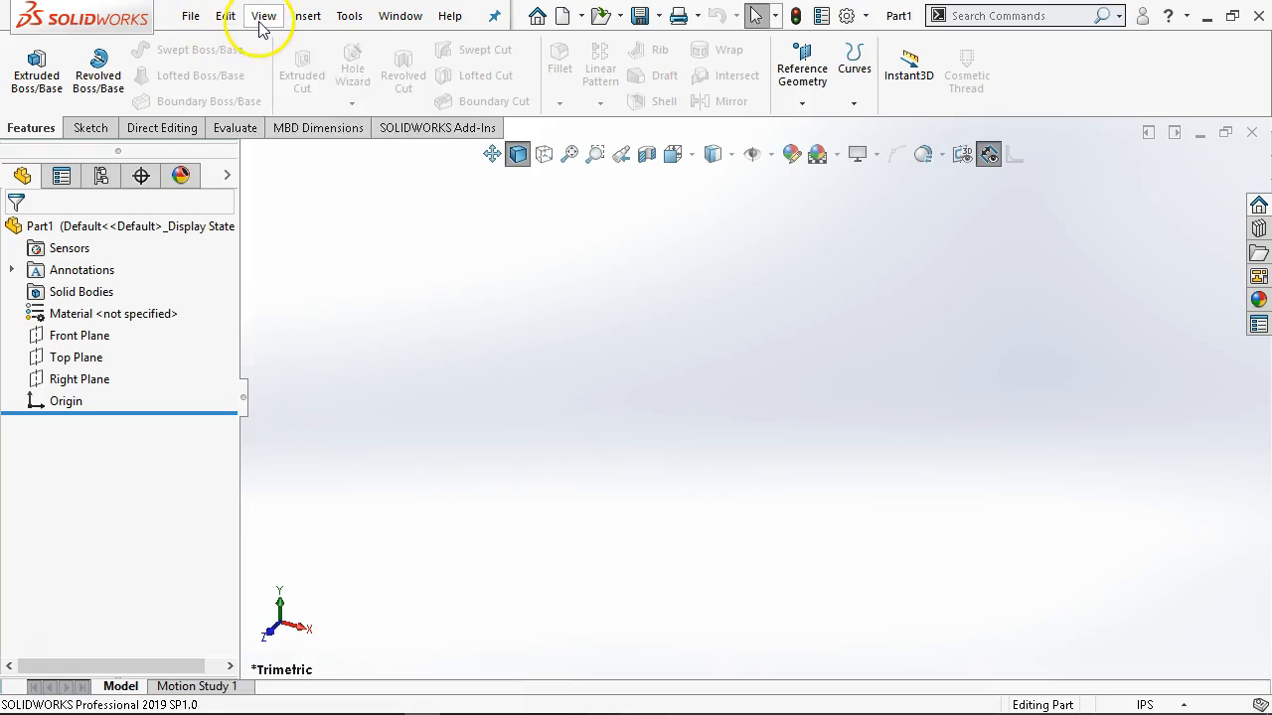
pyautogui.moveTo(309, 21)
pyautogui.moveTo(347, 18)
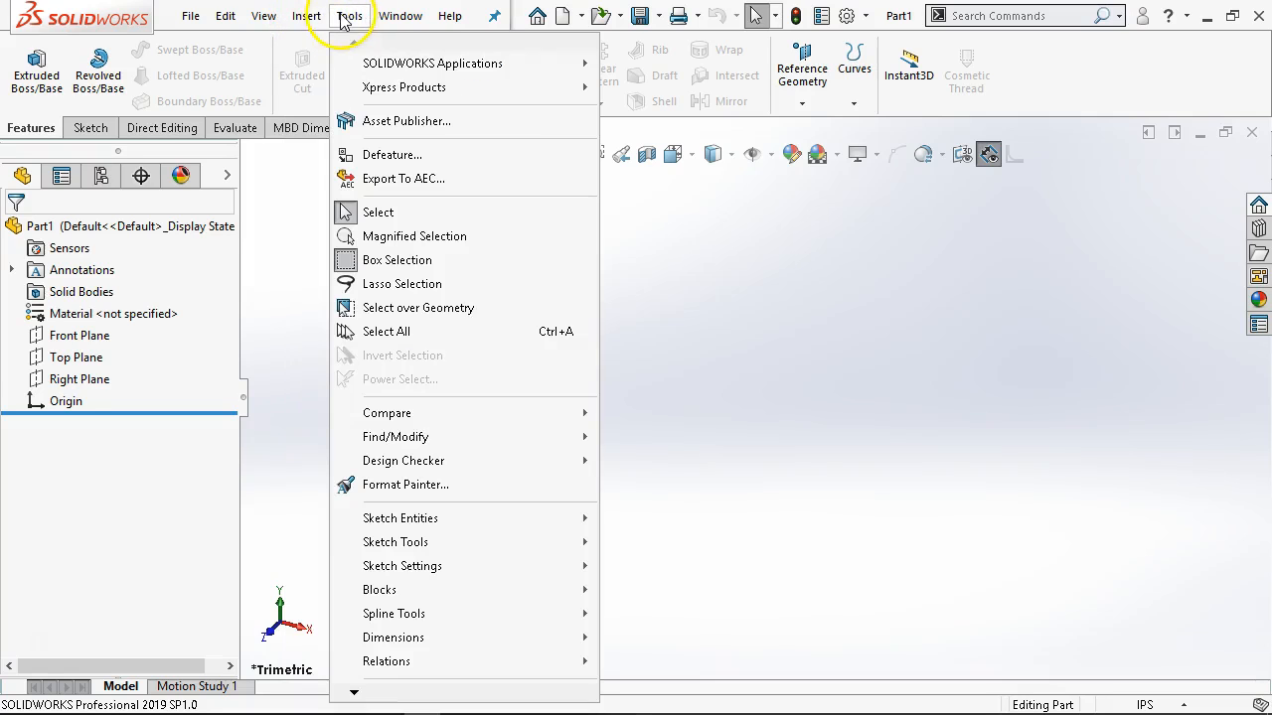
pyautogui.moveTo(389, 16)
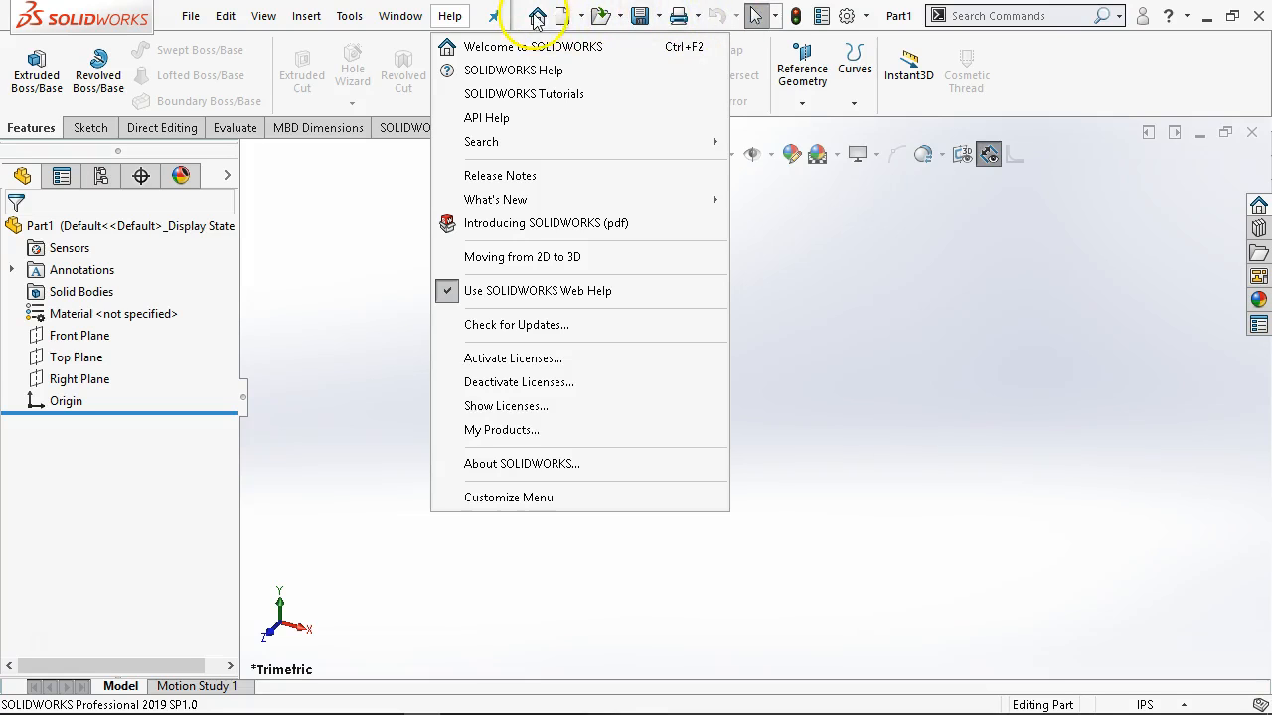
# - Examine the Welcome window's Home, Recent, Learn and Alerts pages, then close it
pyautogui.click(537, 17)
pyautogui.moveTo(577, 56); pyautogui.dragTo(665, 49)
pyautogui.click(664, 61)
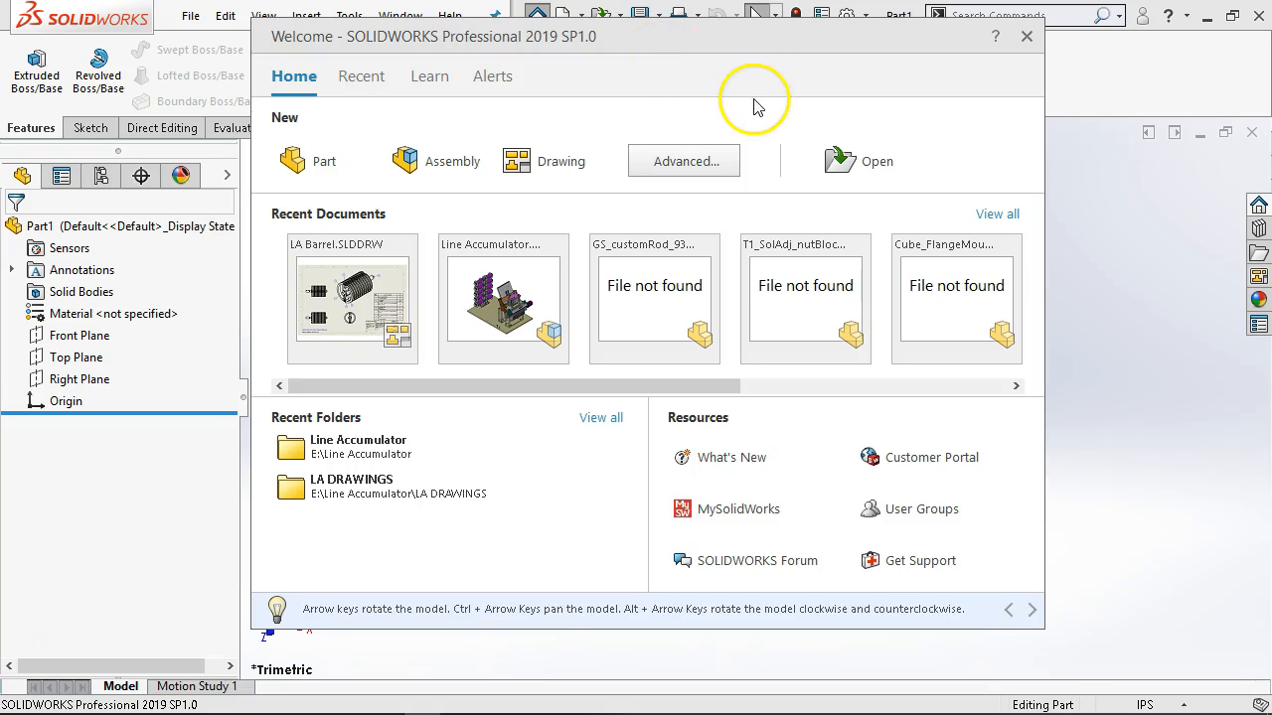
pyautogui.moveTo(536, 348)
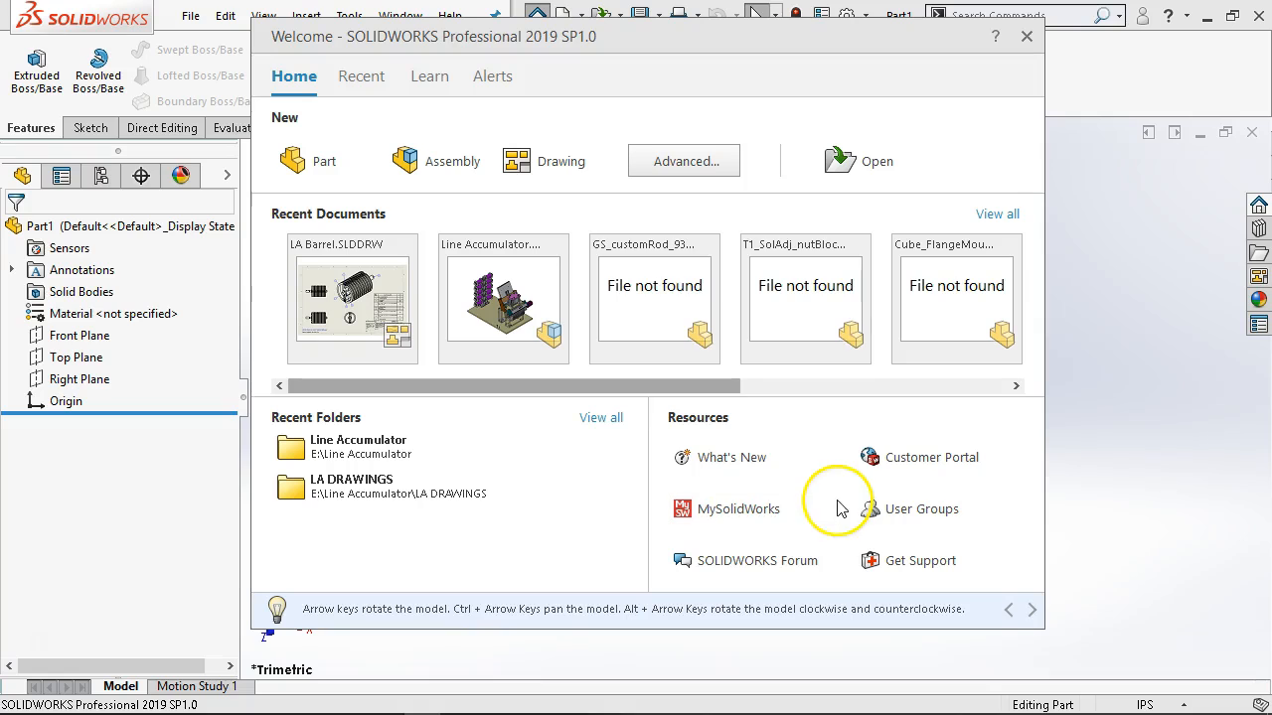
pyautogui.click(691, 147)
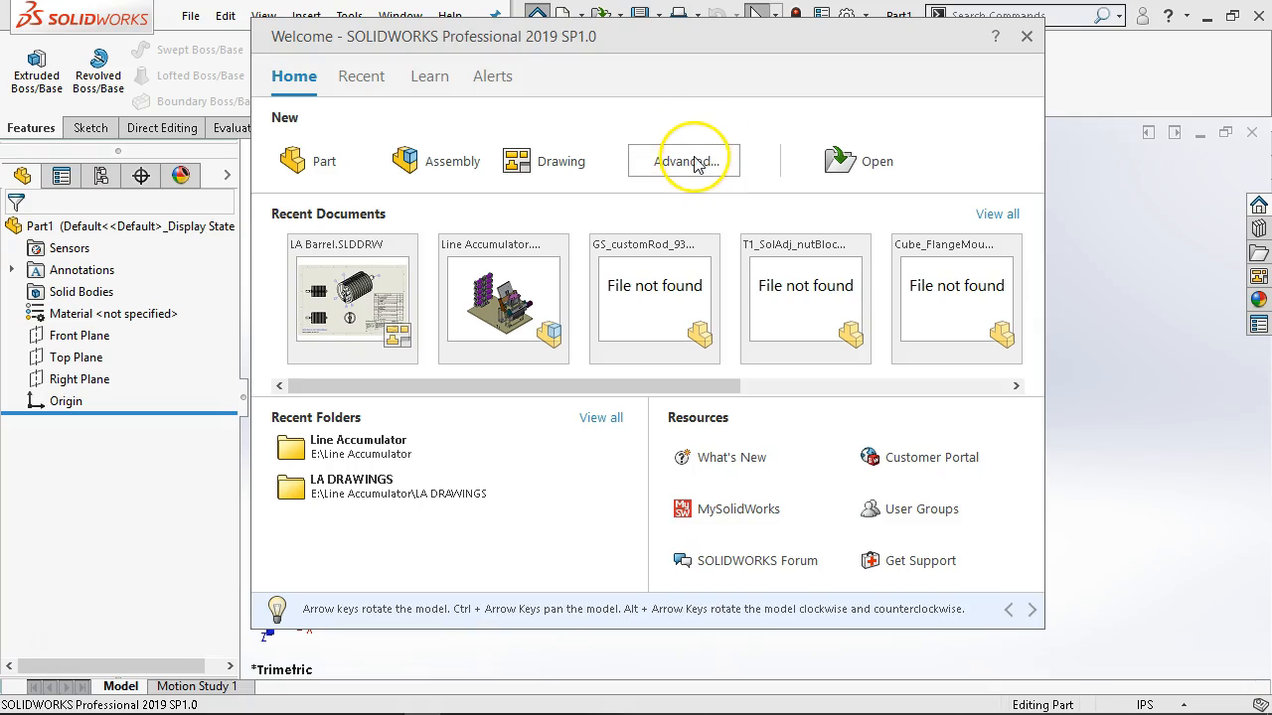
pyautogui.click(363, 79)
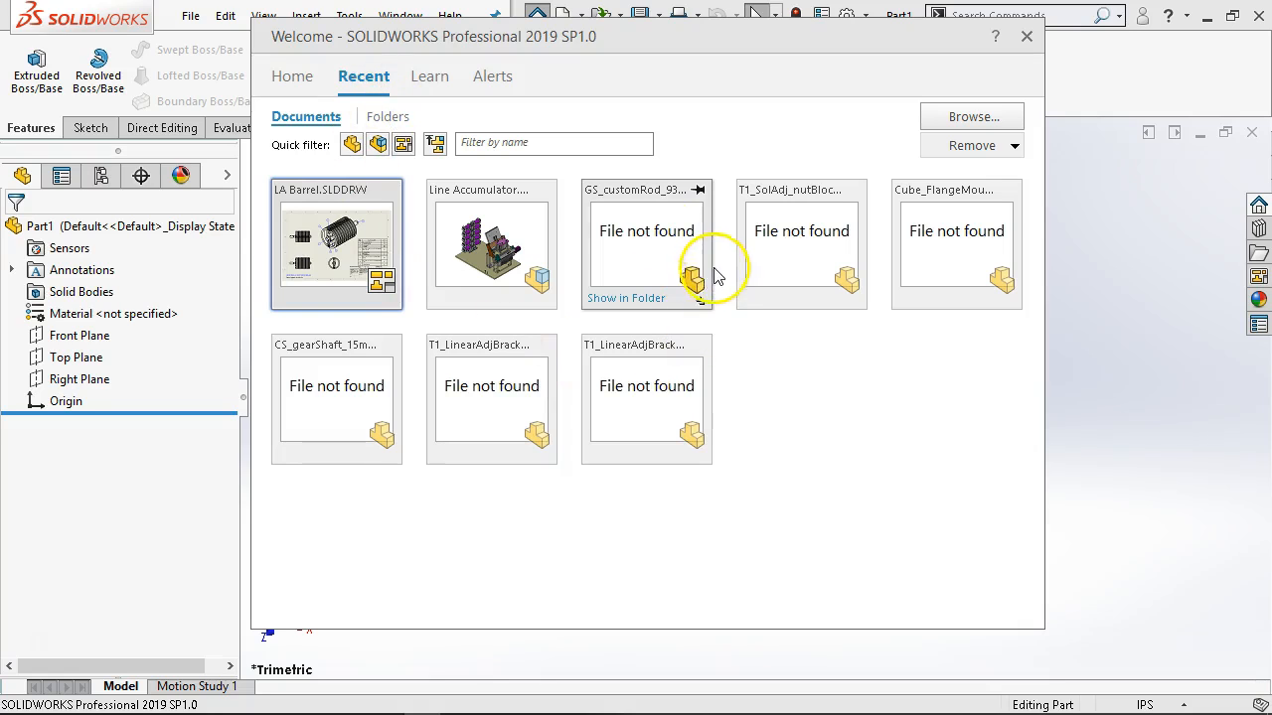
pyautogui.click(436, 83)
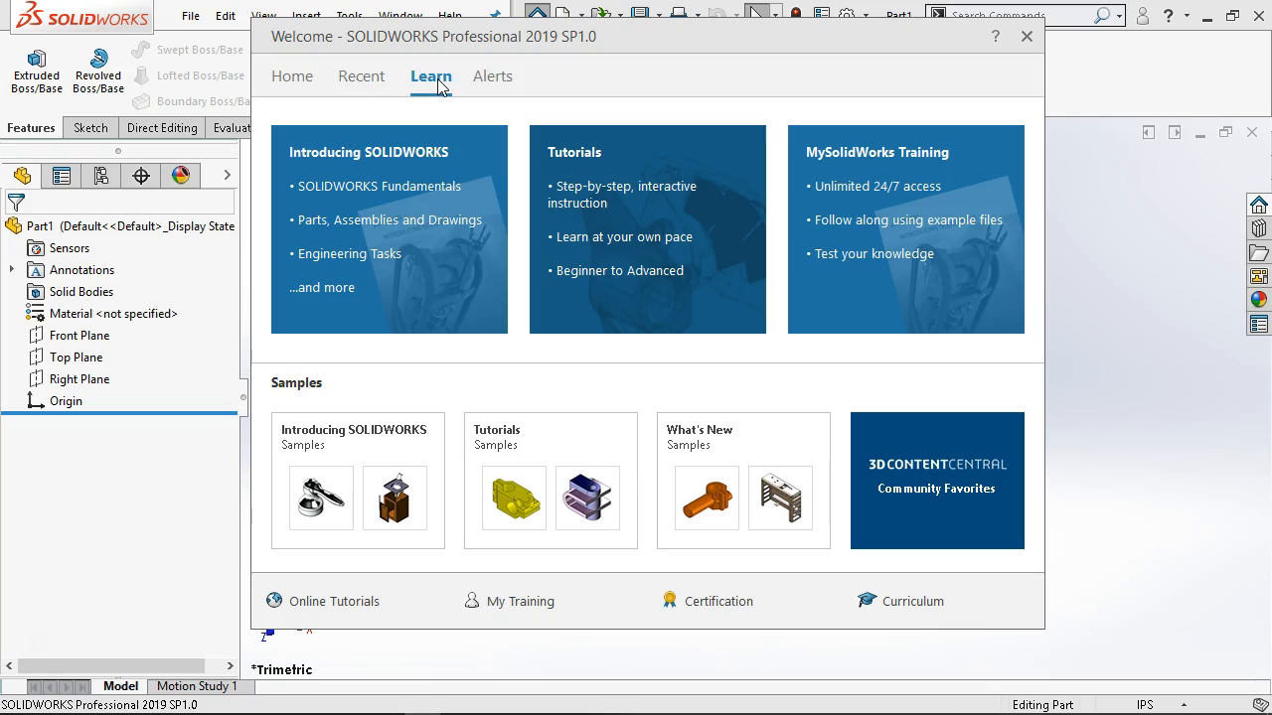
pyautogui.click(434, 84)
pyautogui.click(490, 79)
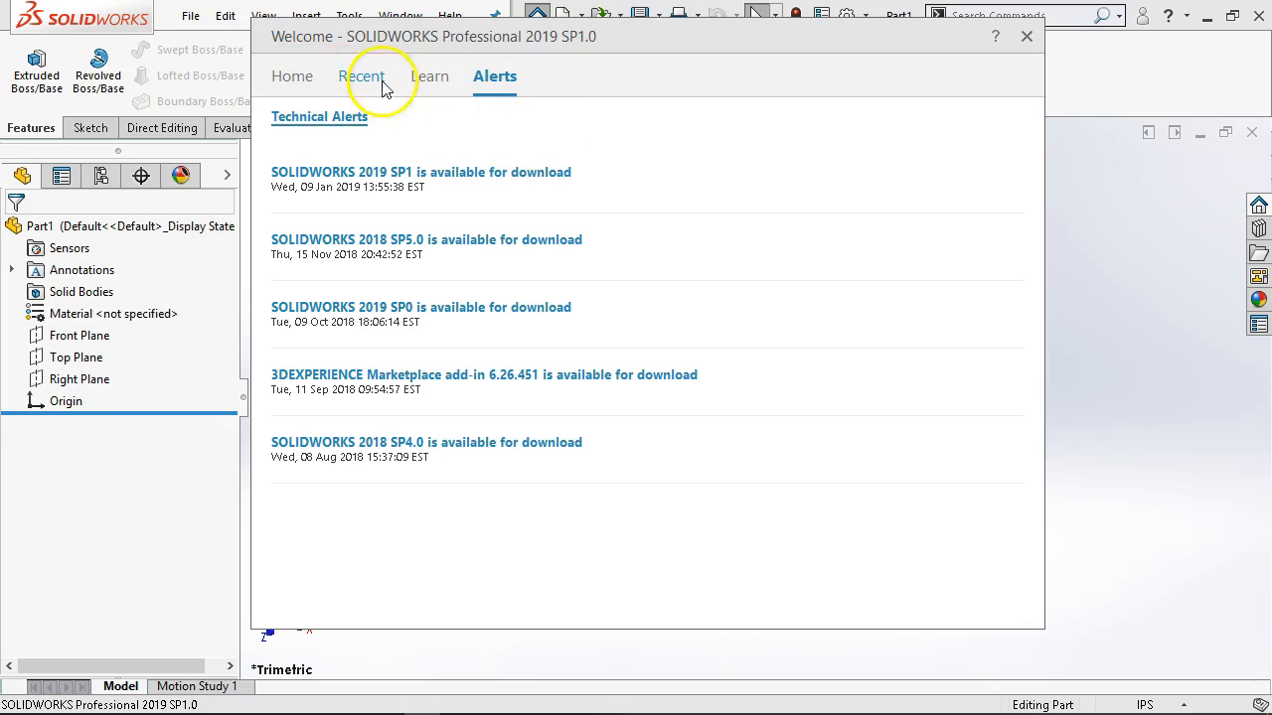
pyautogui.click(1027, 36)
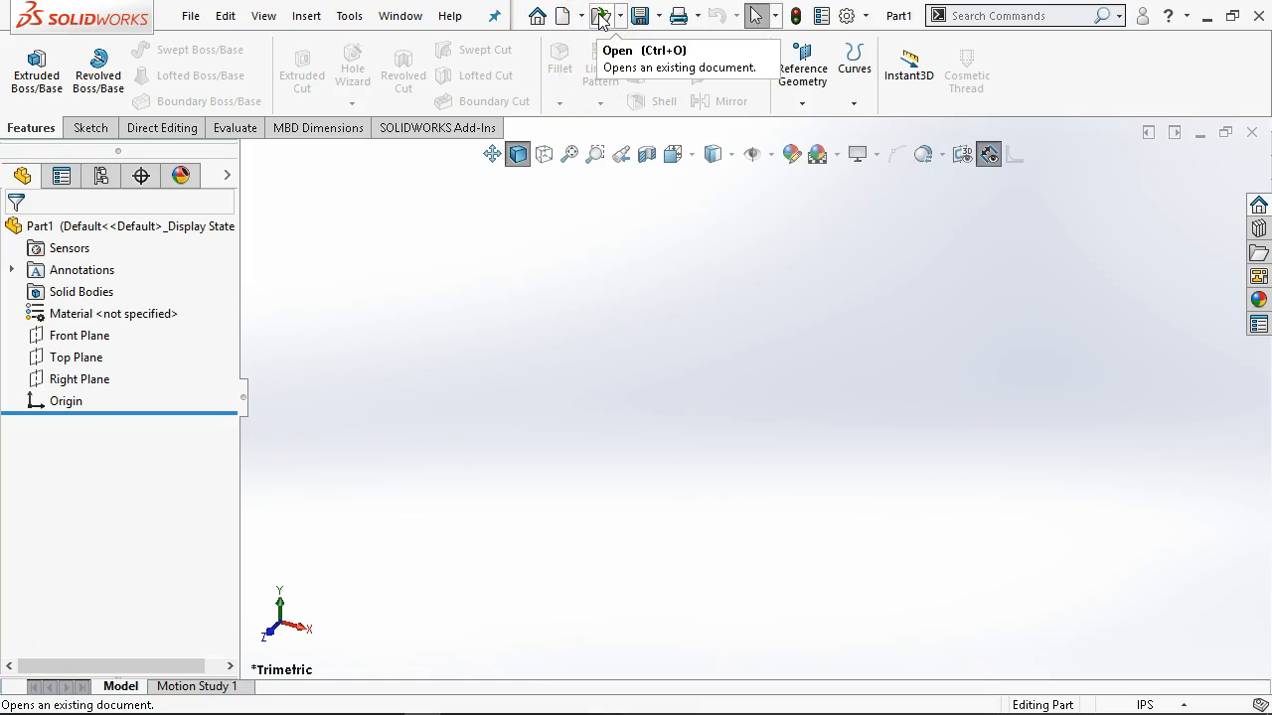
# - Look over the available selection tools and the part's configuration-specific file properties, leaving the properties unchanged
pyautogui.click(686, 8)
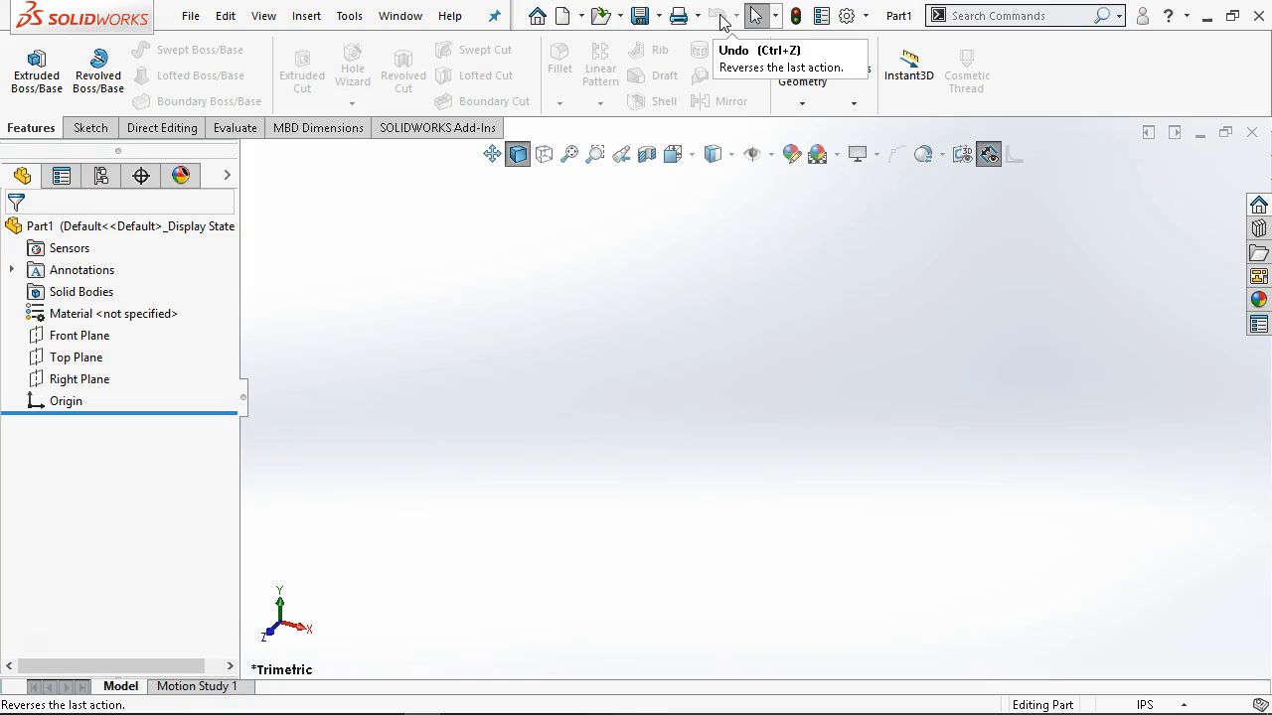
pyautogui.click(776, 17)
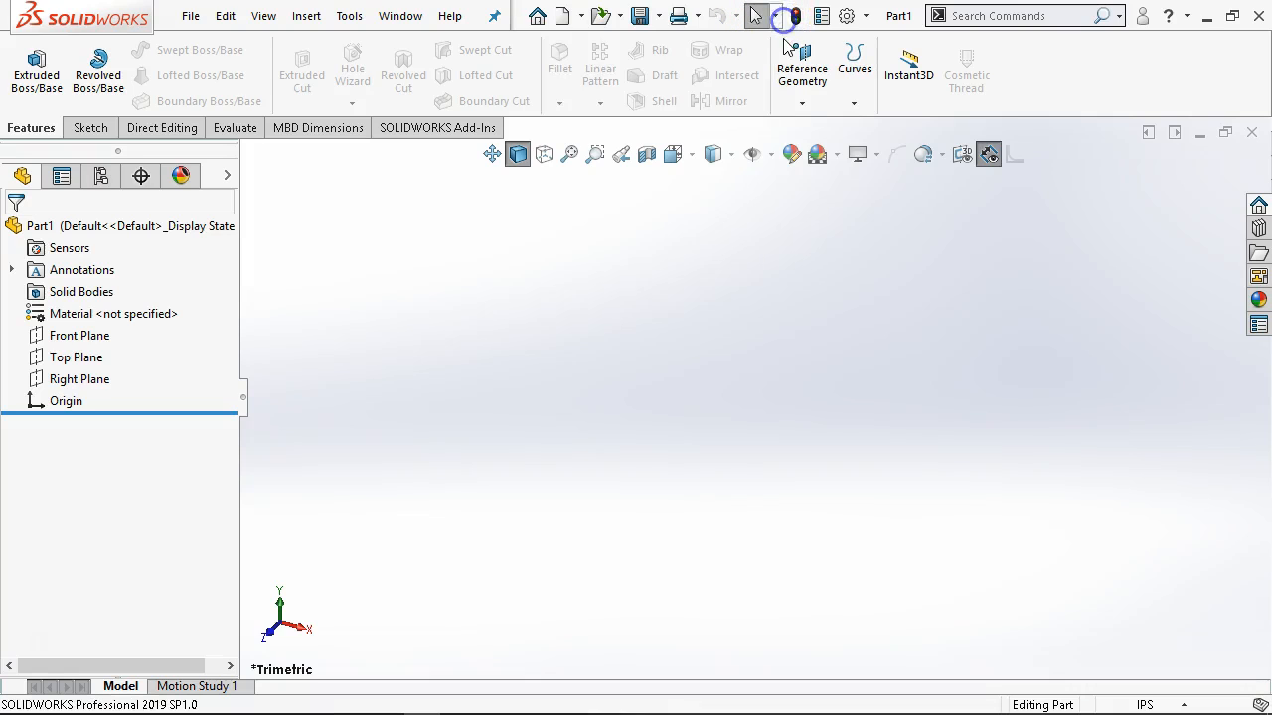
pyautogui.click(775, 15)
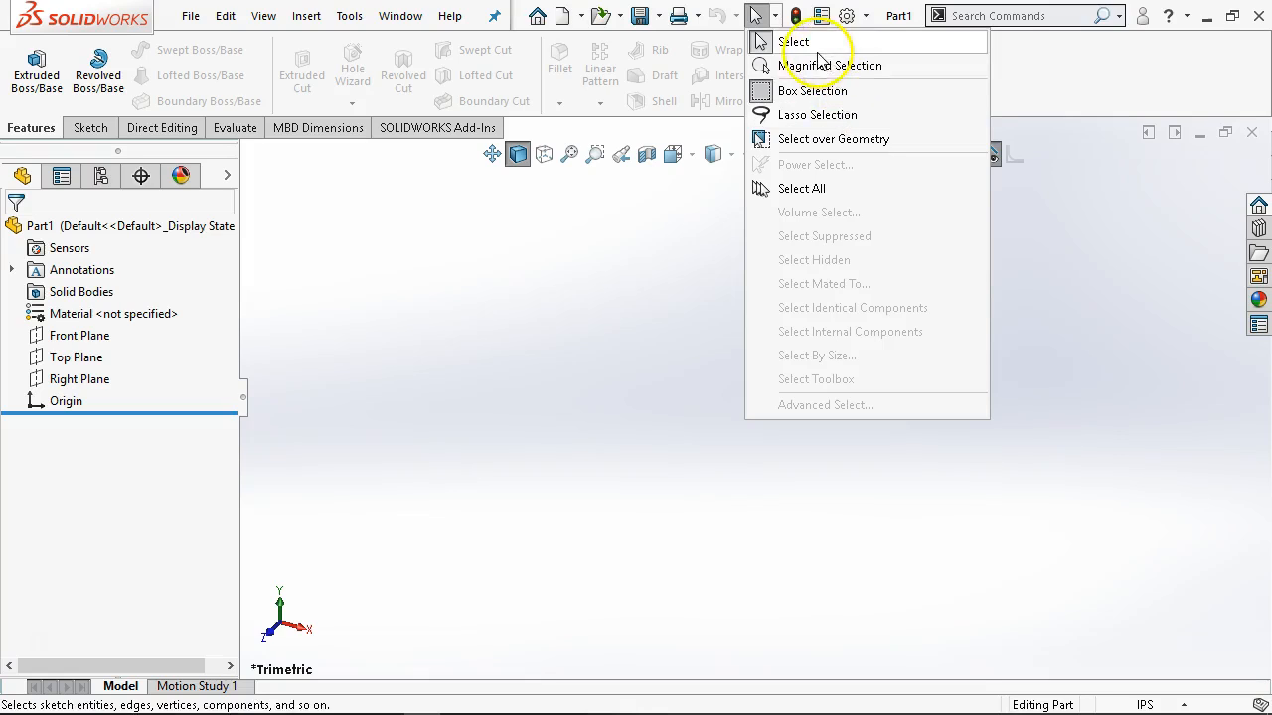
pyautogui.click(797, 24)
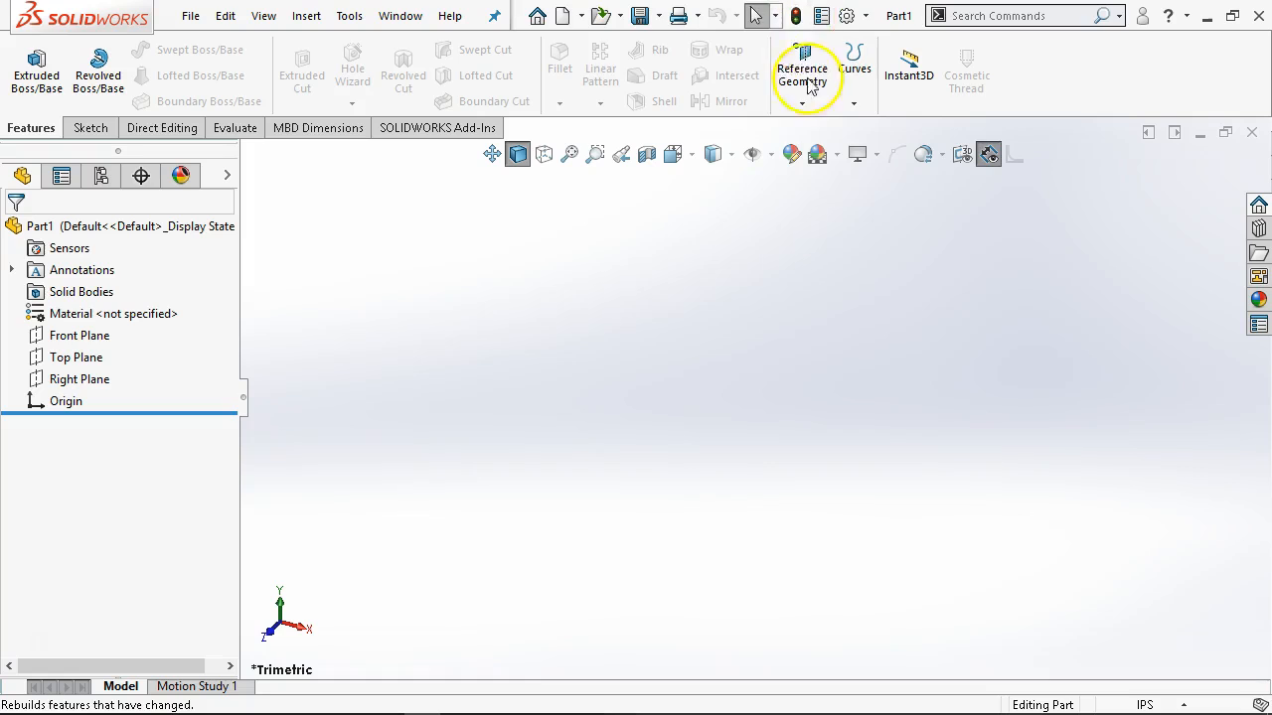
pyautogui.click(798, 18)
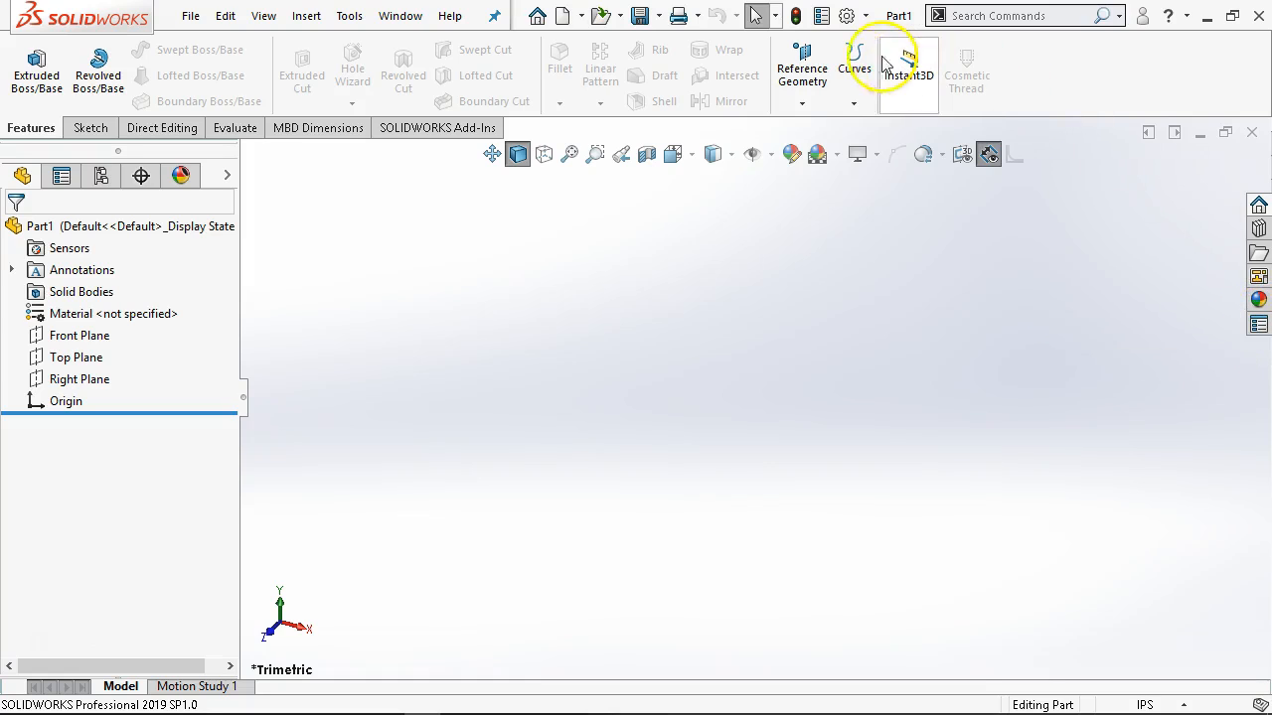
pyautogui.click(822, 17)
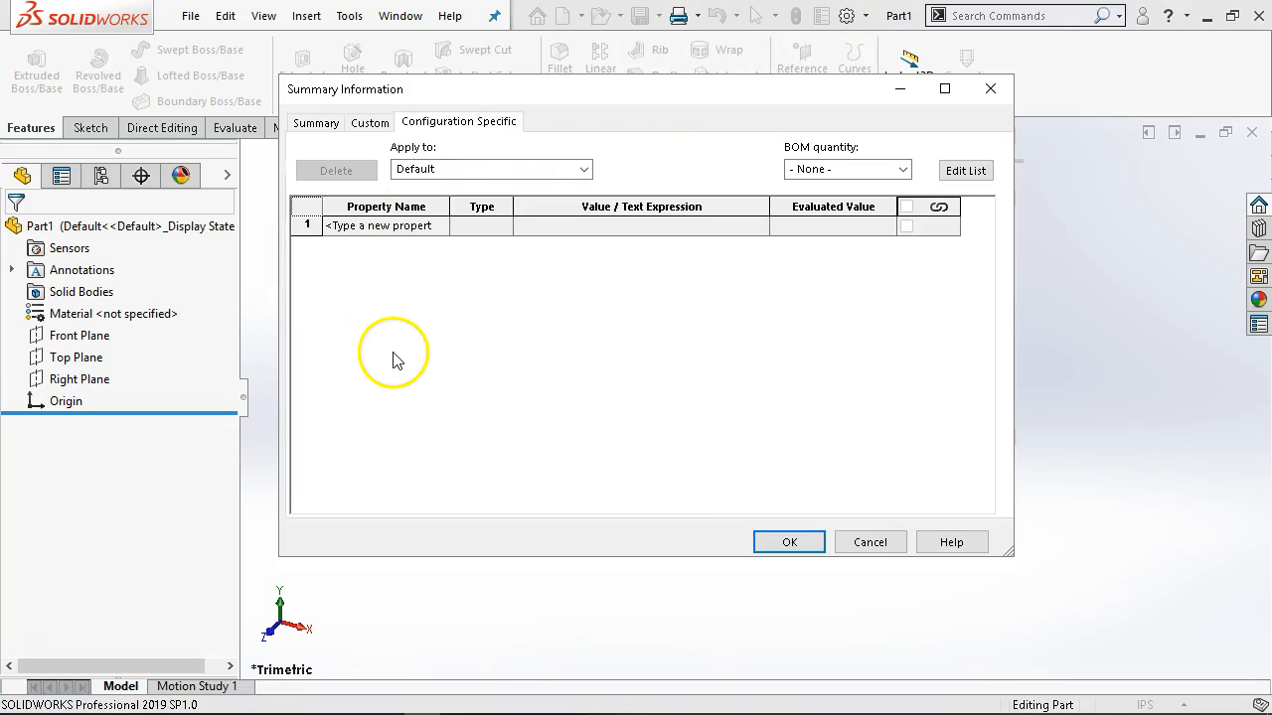
pyautogui.click(869, 542)
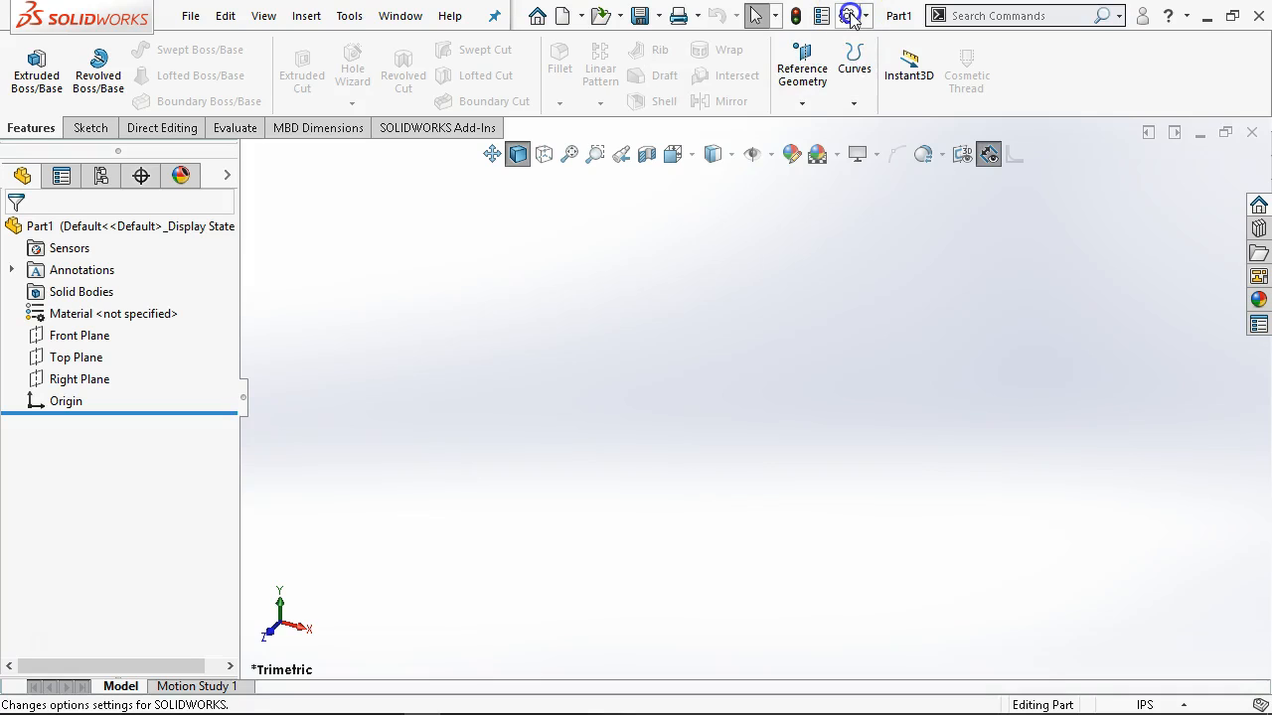
# - Examine the General and MBD system options and the overall drafting standards available in the document properties
pyautogui.click(849, 15)
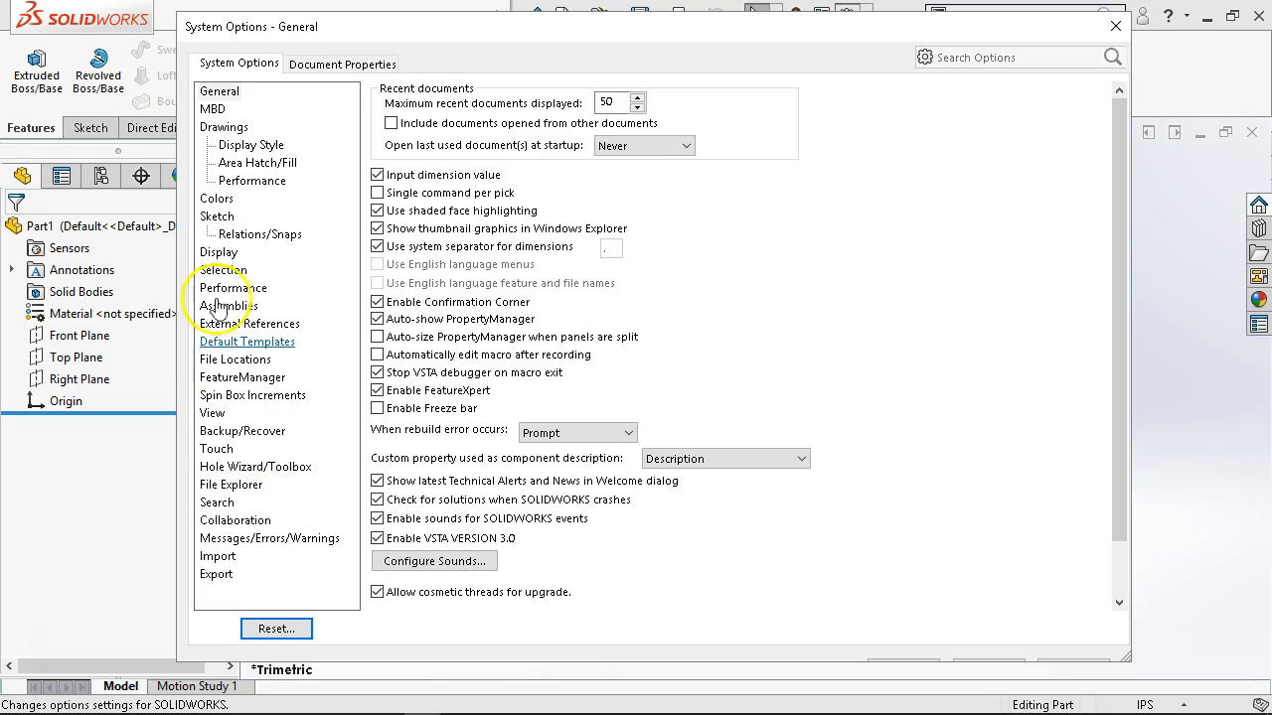
pyautogui.click(219, 111)
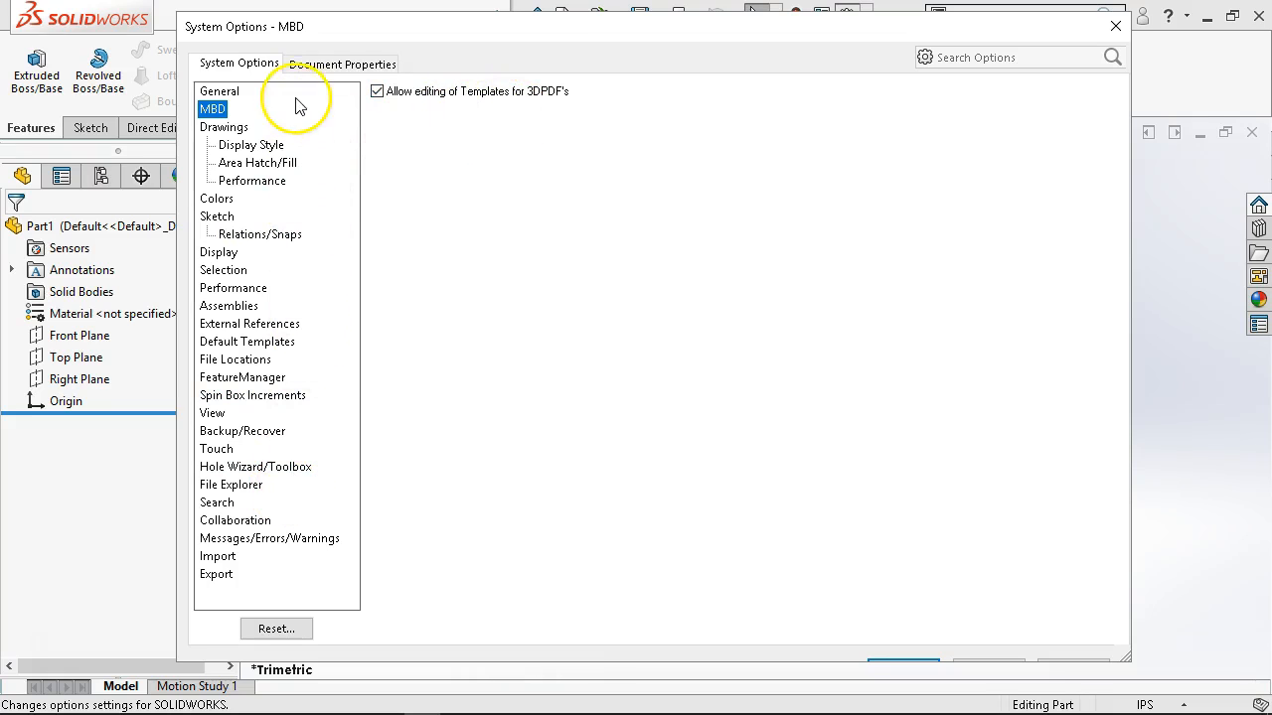
pyautogui.click(294, 63)
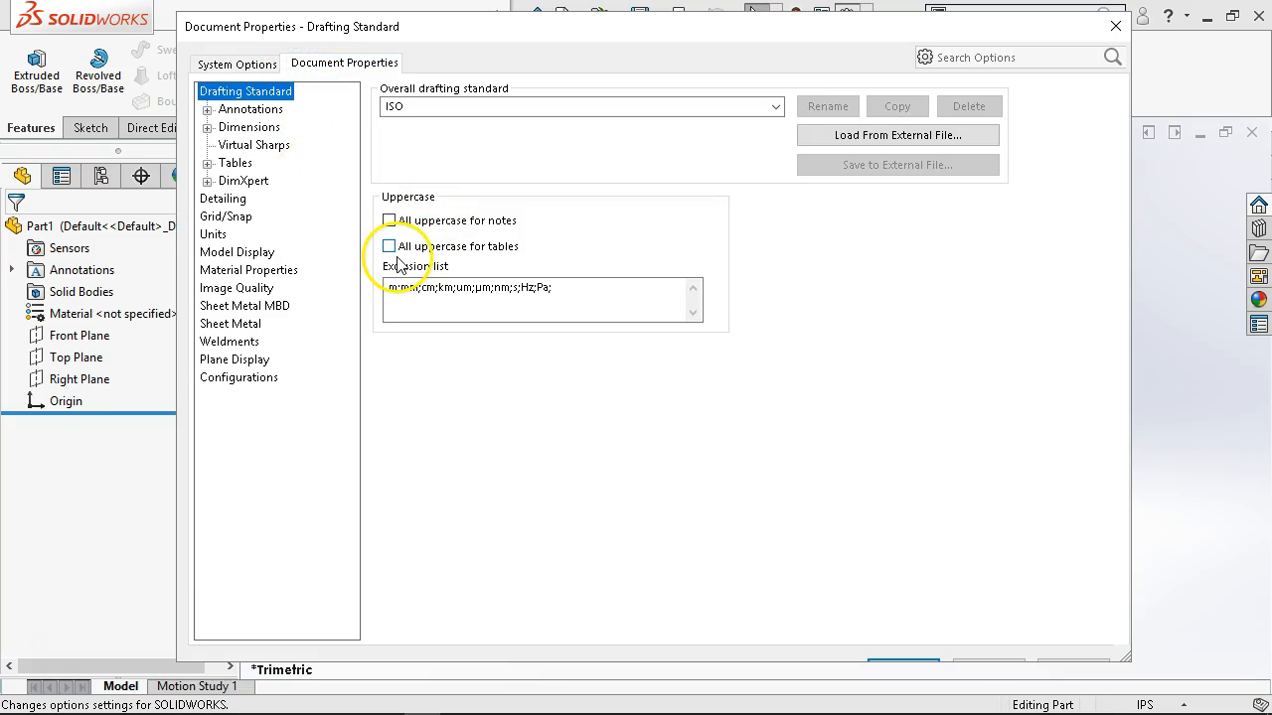
pyautogui.click(247, 182)
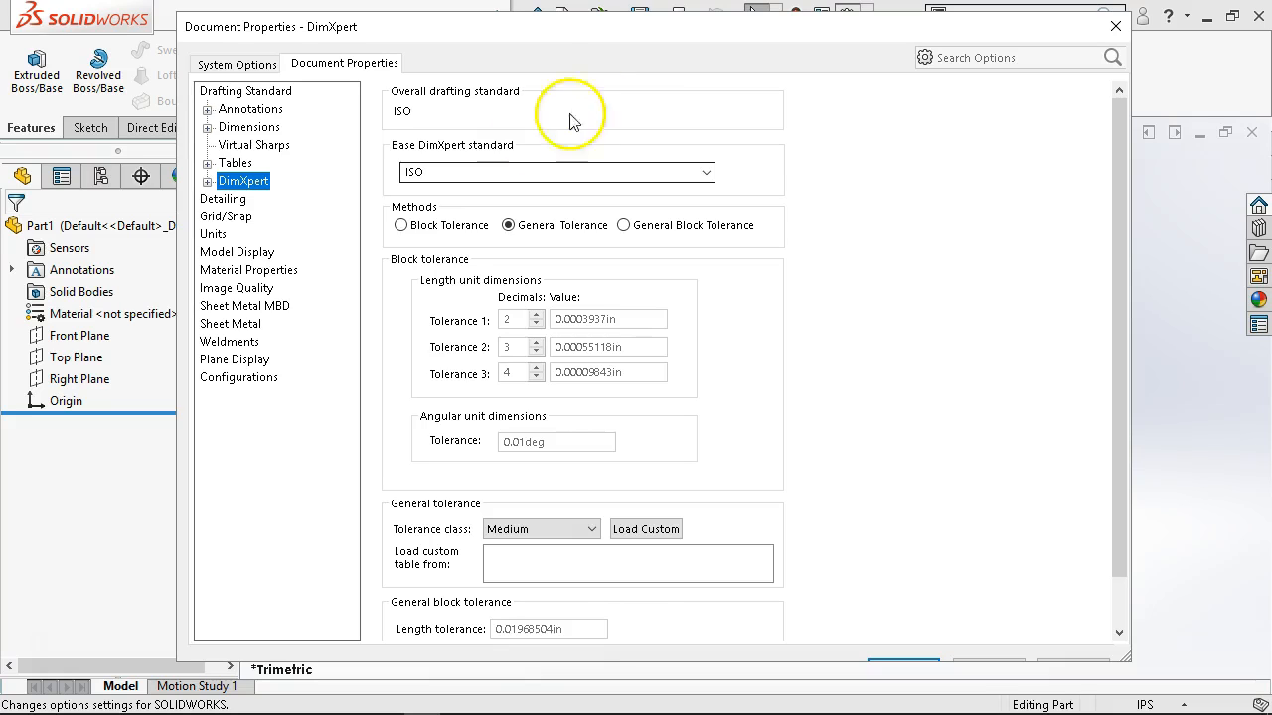
pyautogui.click(280, 93)
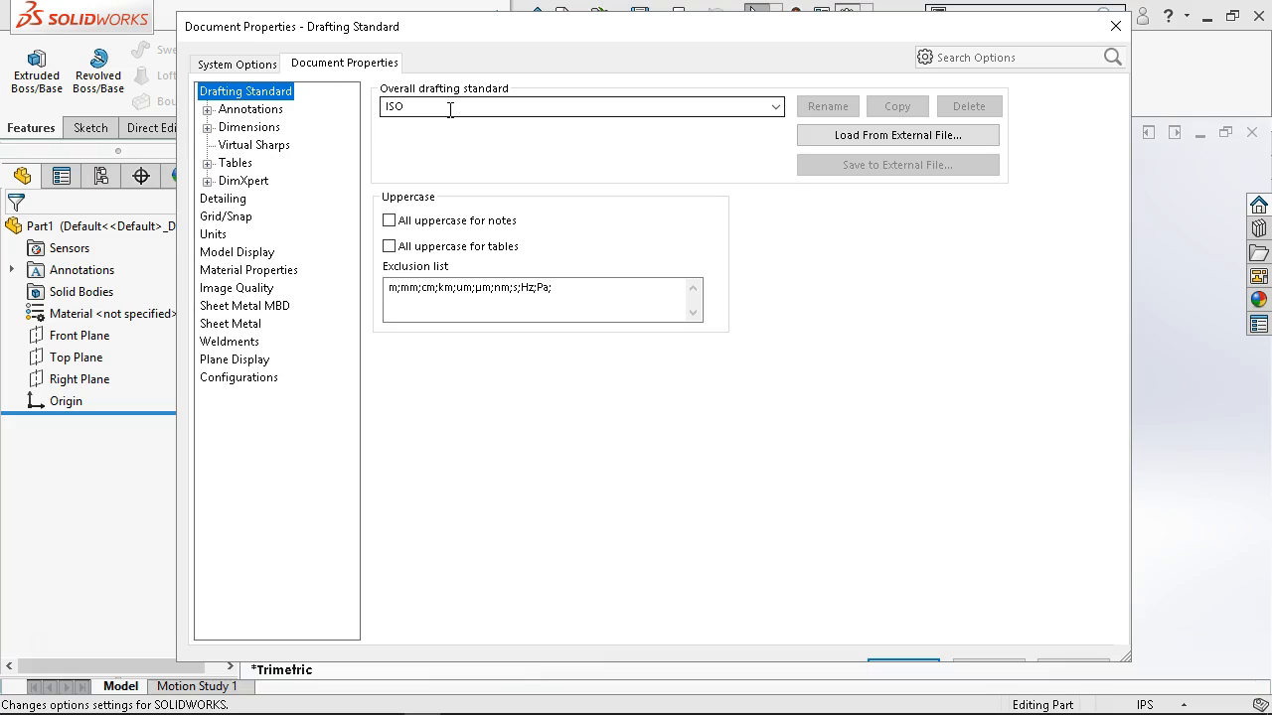
pyautogui.click(773, 107)
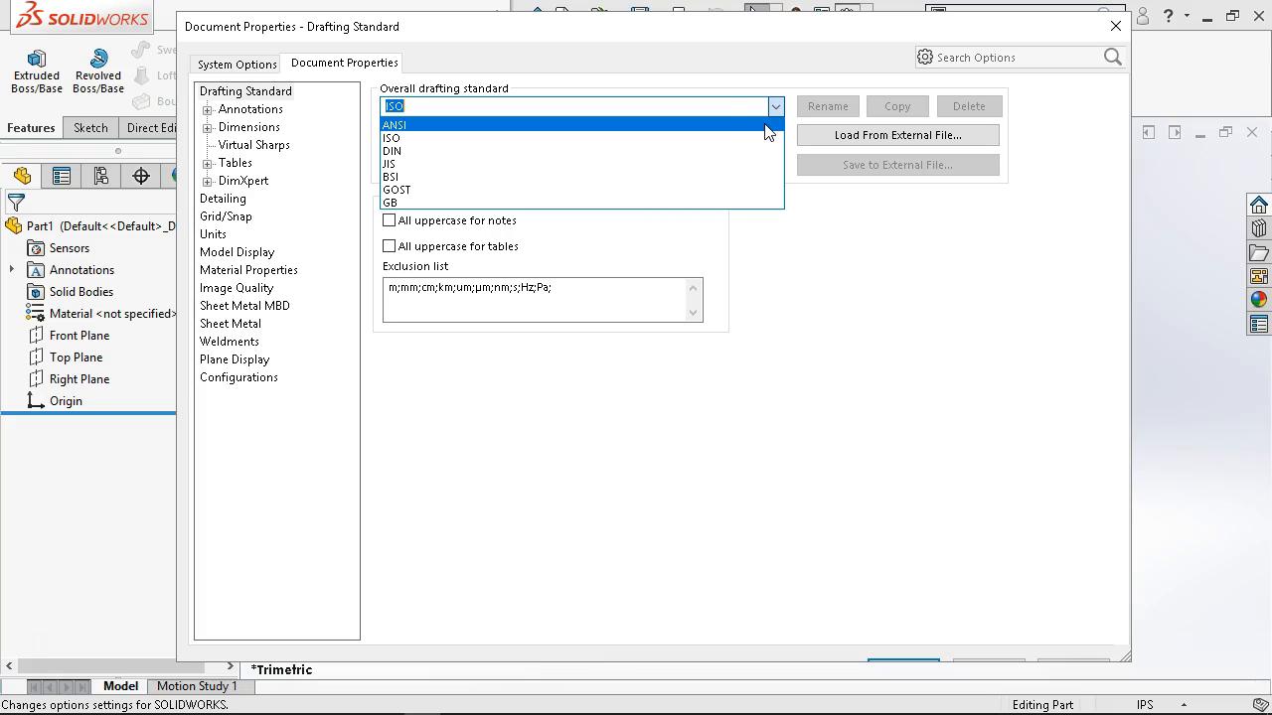
pyautogui.click(733, 79)
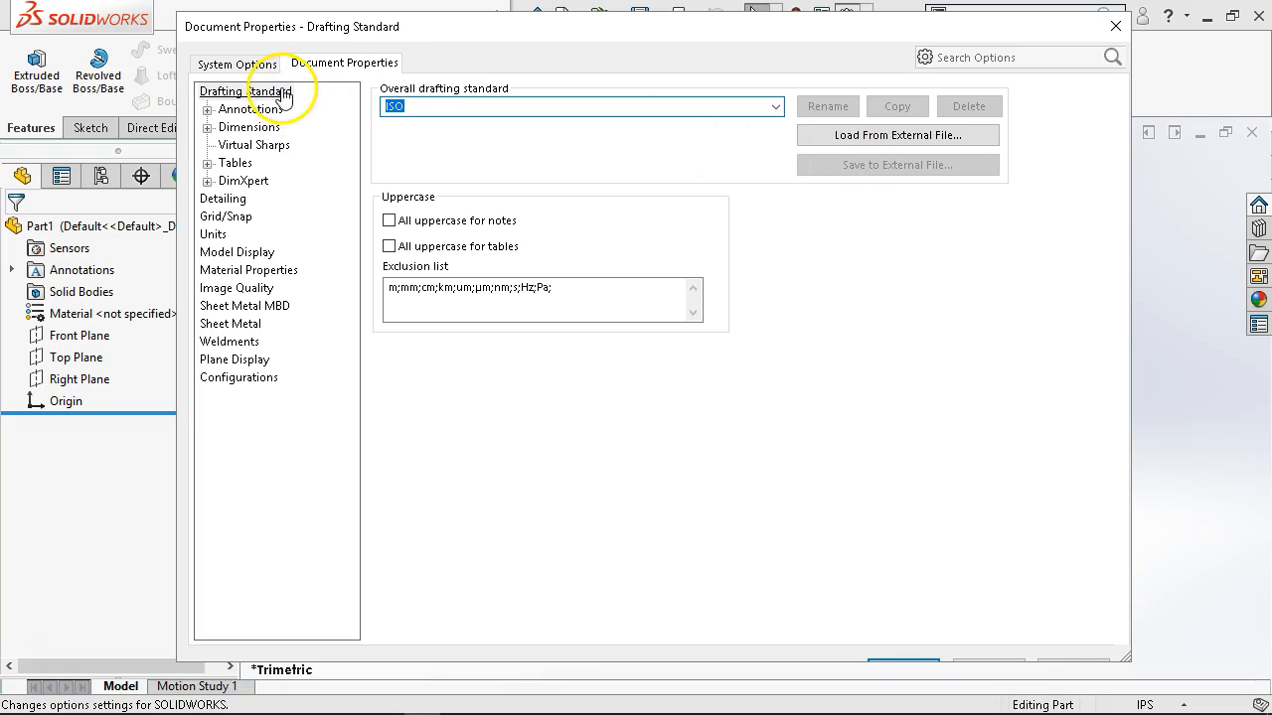
# - Examine the DimXpert document properties, from size, location and chain dimensions to geometric tolerance and display options
pyautogui.click(247, 181)
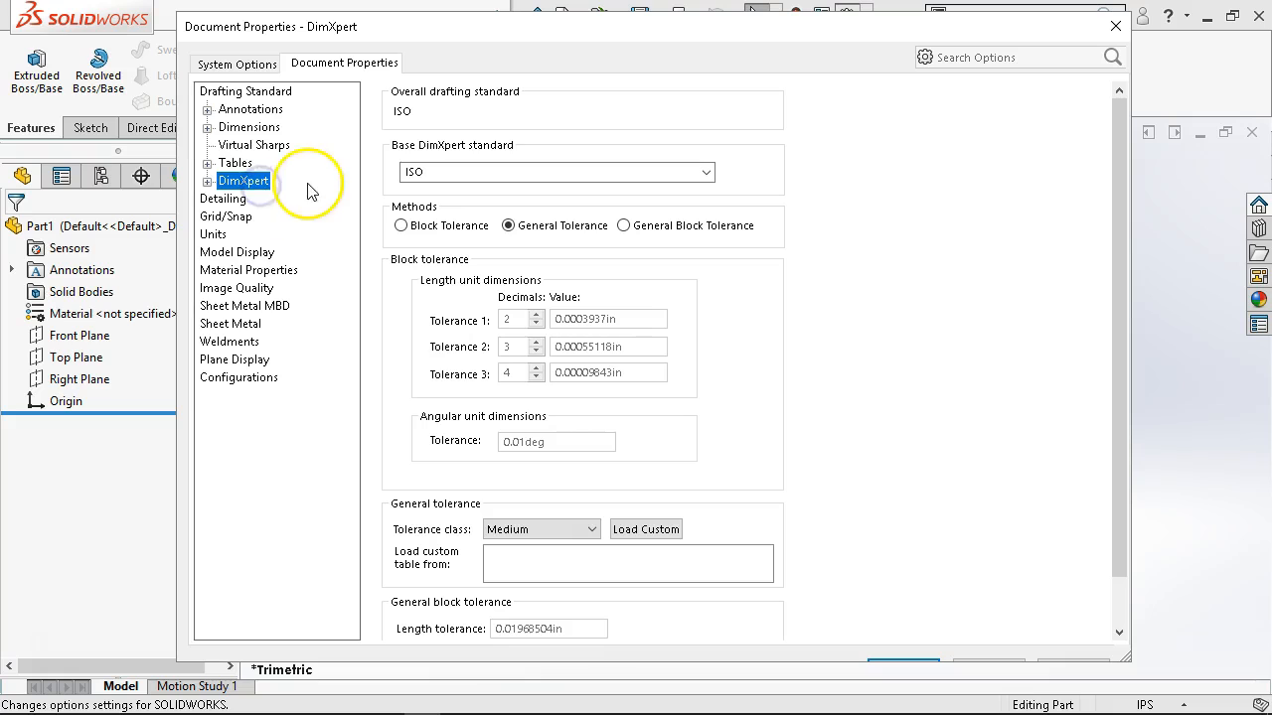
pyautogui.click(206, 181)
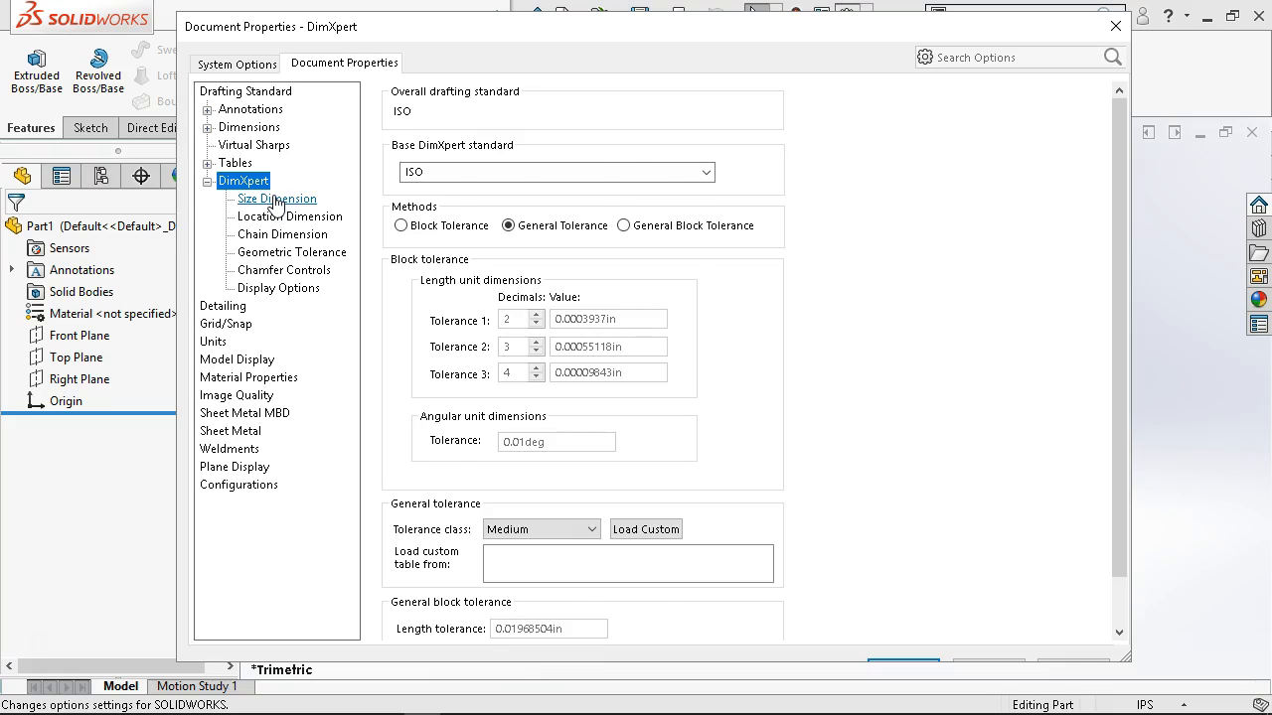
pyautogui.scroll(-2, 666, 241)
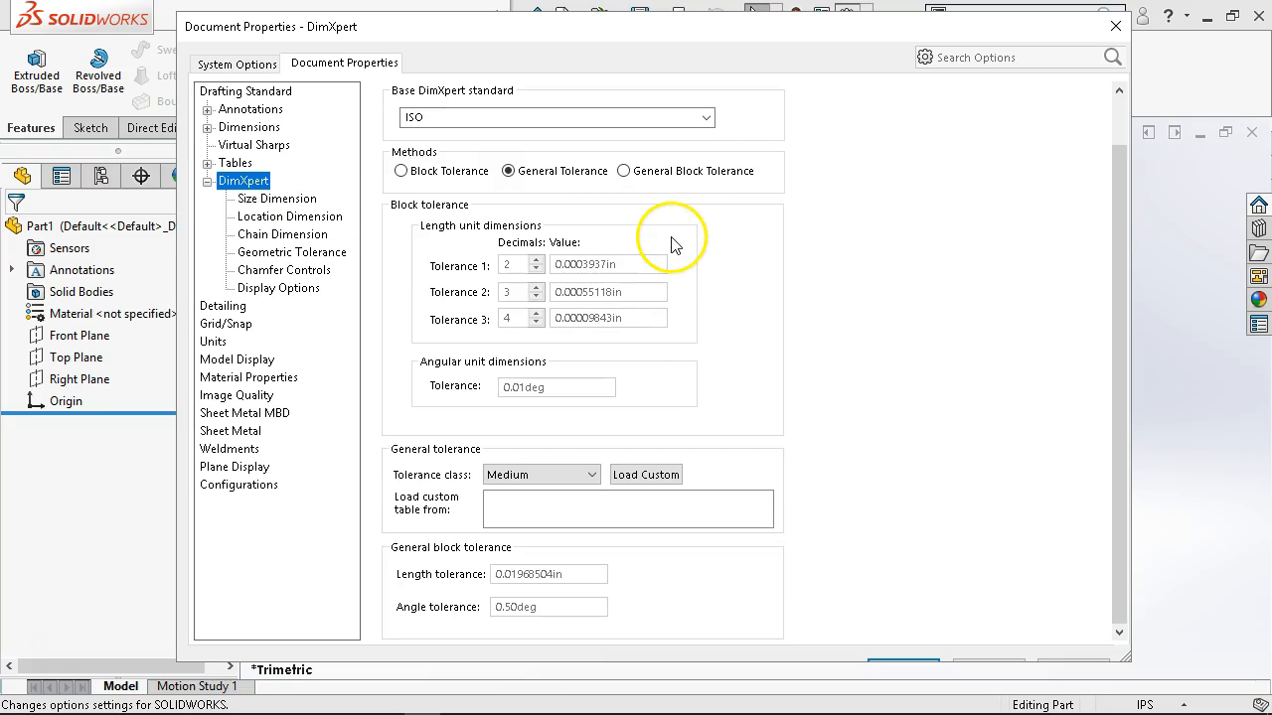
pyautogui.click(277, 201)
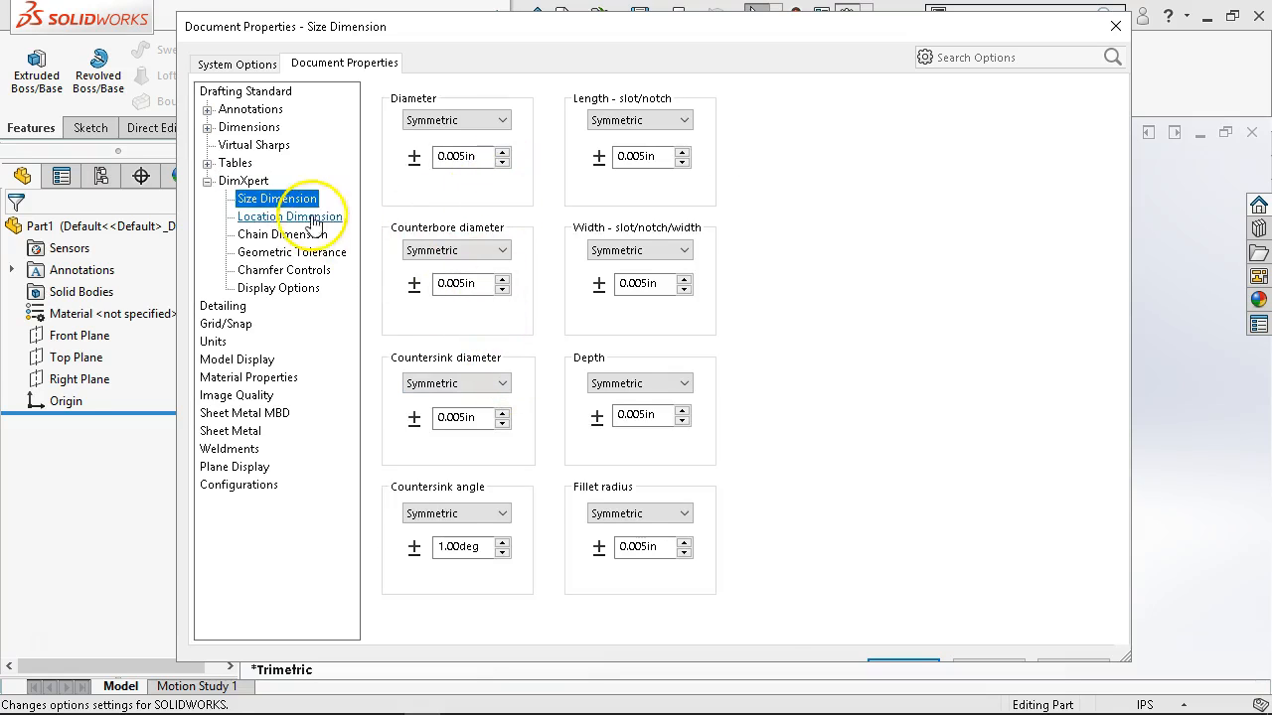
pyautogui.click(310, 218)
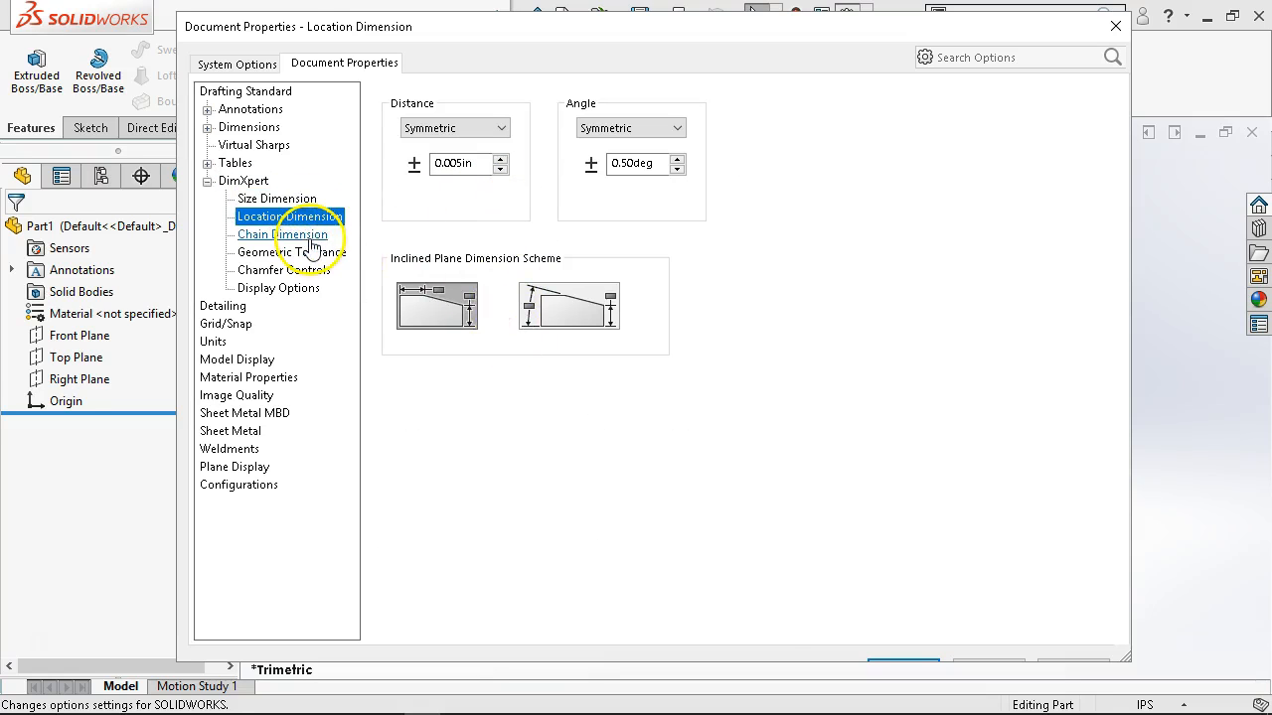
pyautogui.click(310, 236)
pyautogui.click(311, 254)
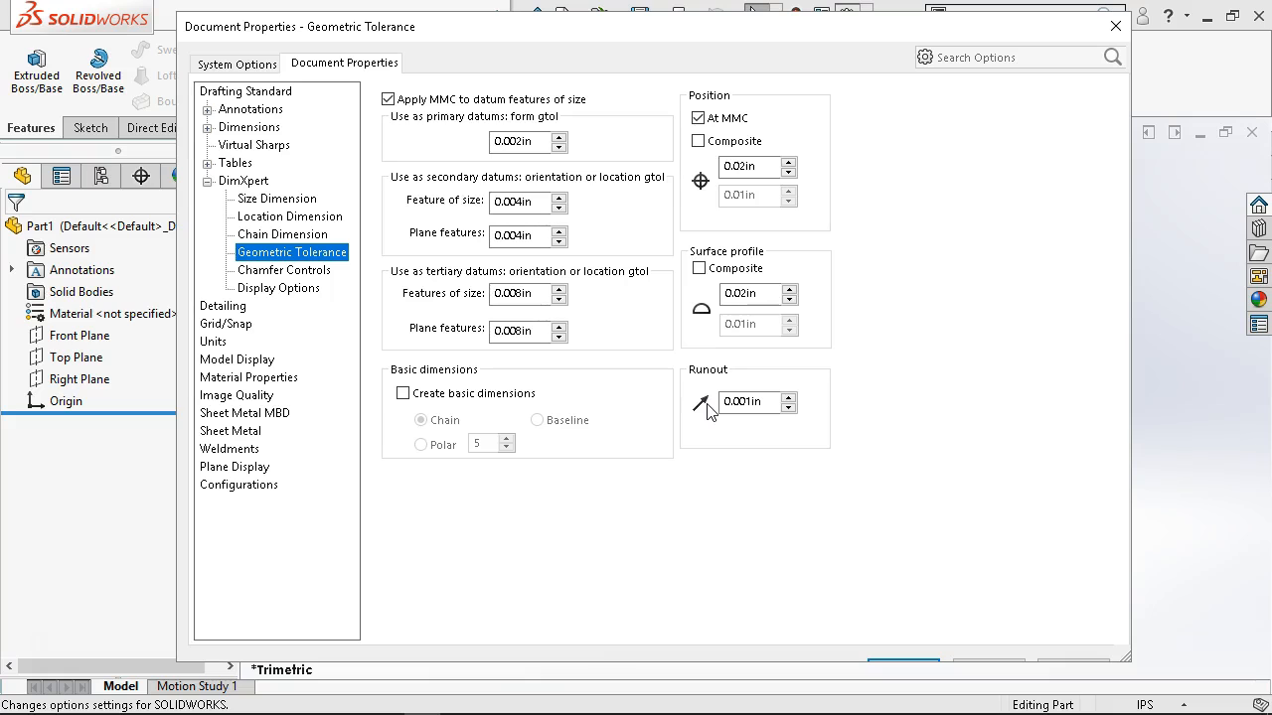
pyautogui.click(314, 281)
pyautogui.click(305, 290)
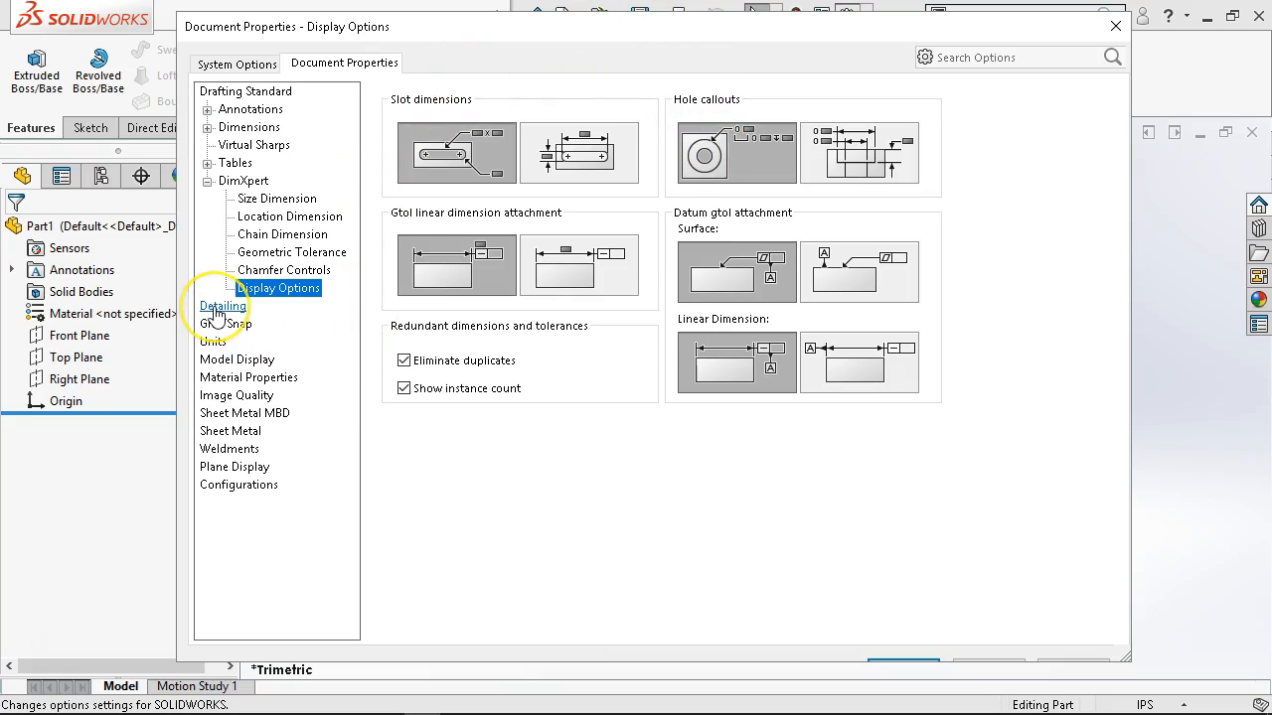
# - Examine the document's unit settings and the dual dimension length units available, keep millimeters, and close the document properties
pyautogui.click(212, 341)
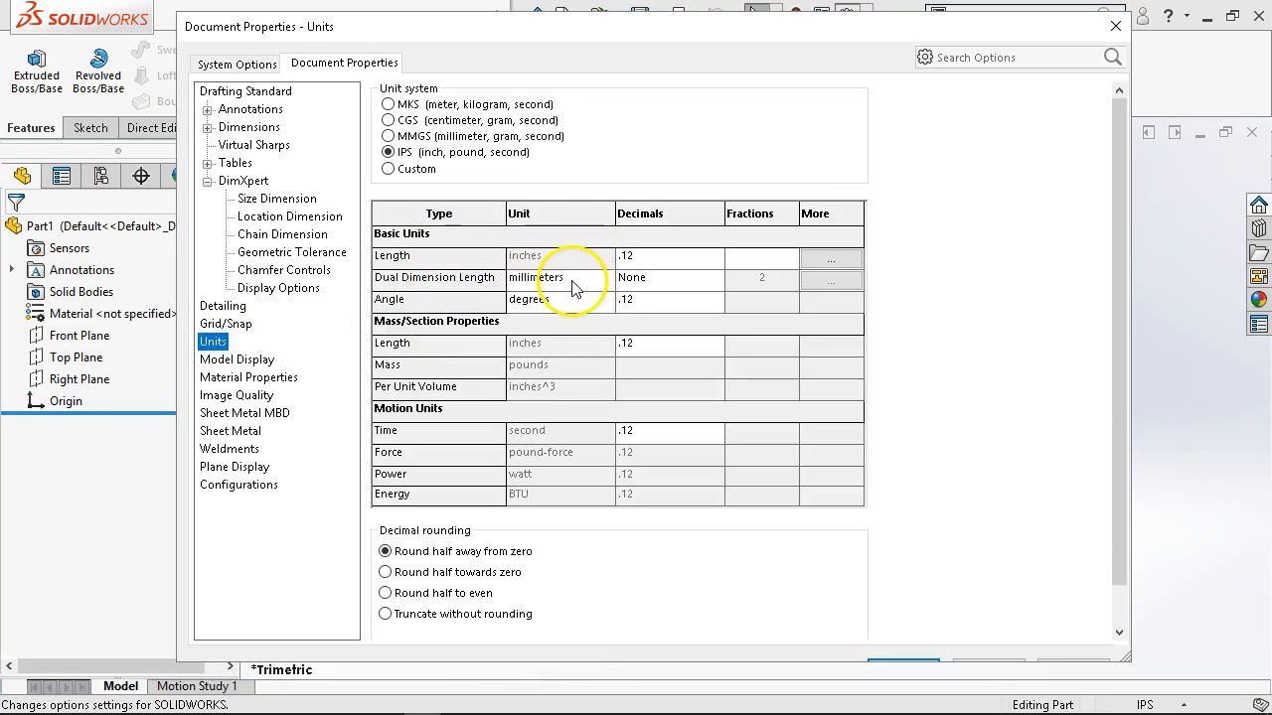
pyautogui.click(608, 279)
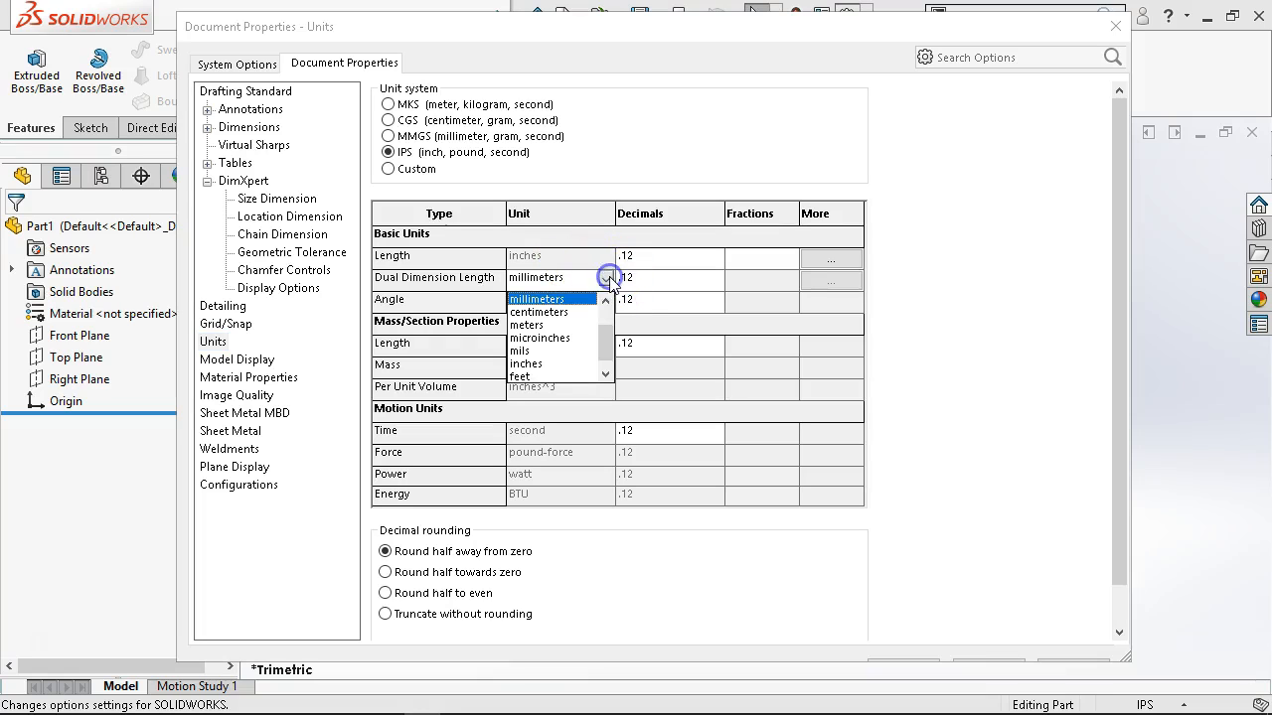
pyautogui.moveTo(607, 346); pyautogui.dragTo(604, 320)
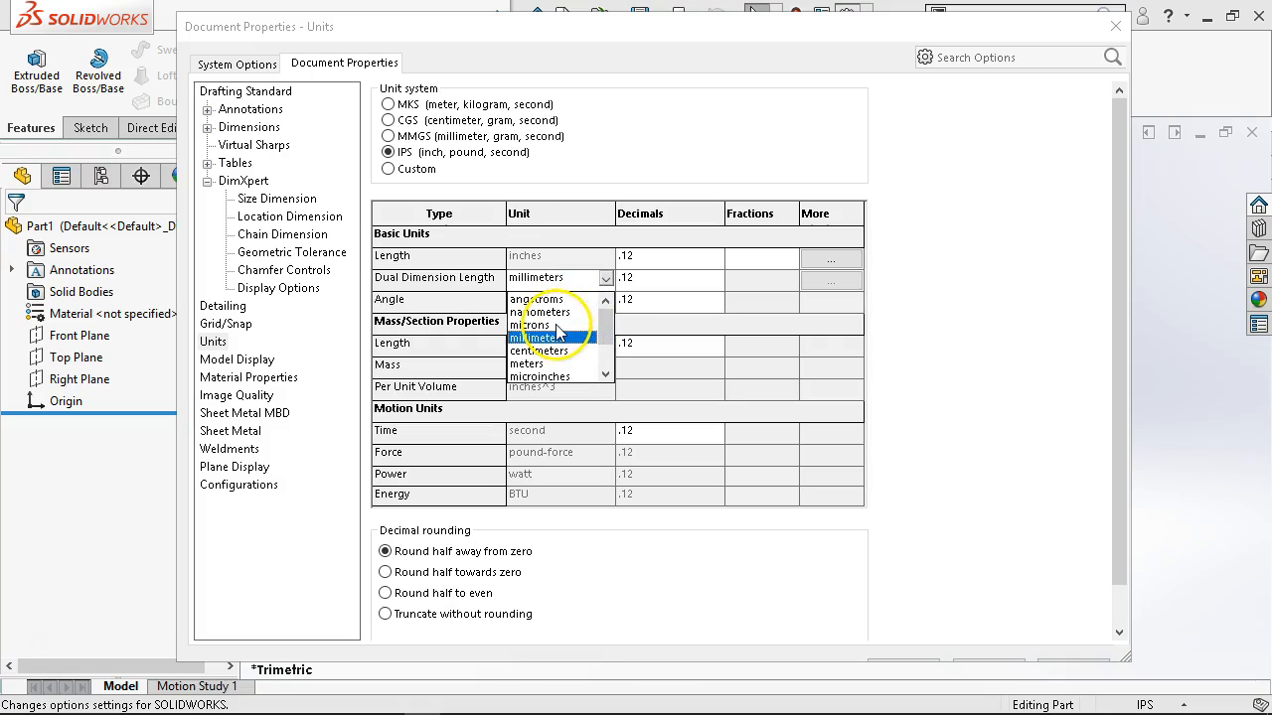
pyautogui.click(604, 268)
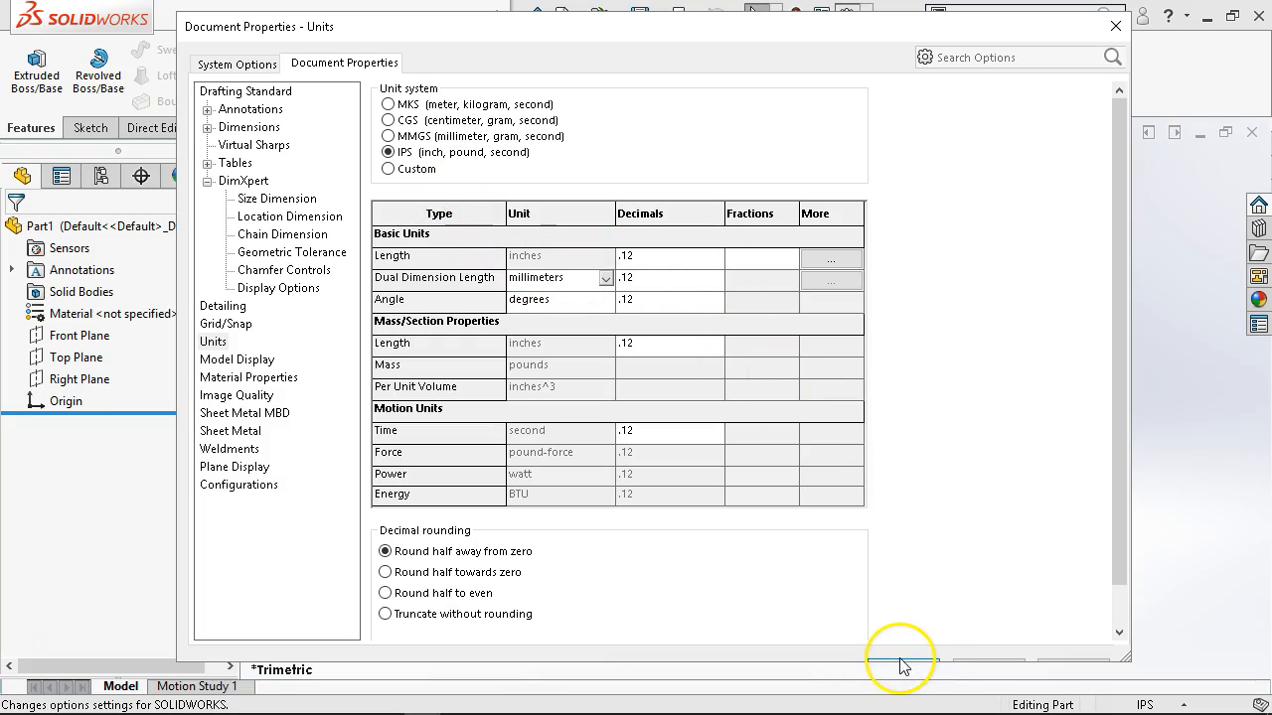
pyautogui.click(900, 666)
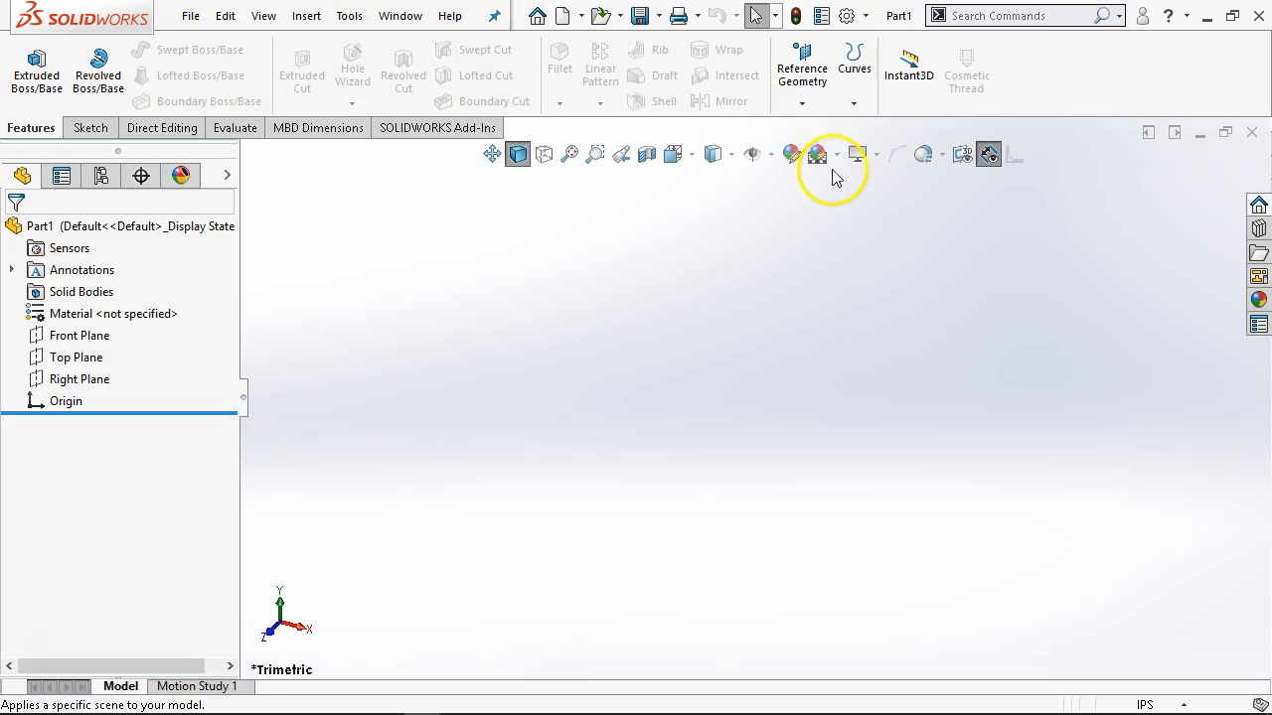
# - Examine the toolbar list and icon size options in the Customize settings, then close them without applying changes
pyautogui.click(866, 16)
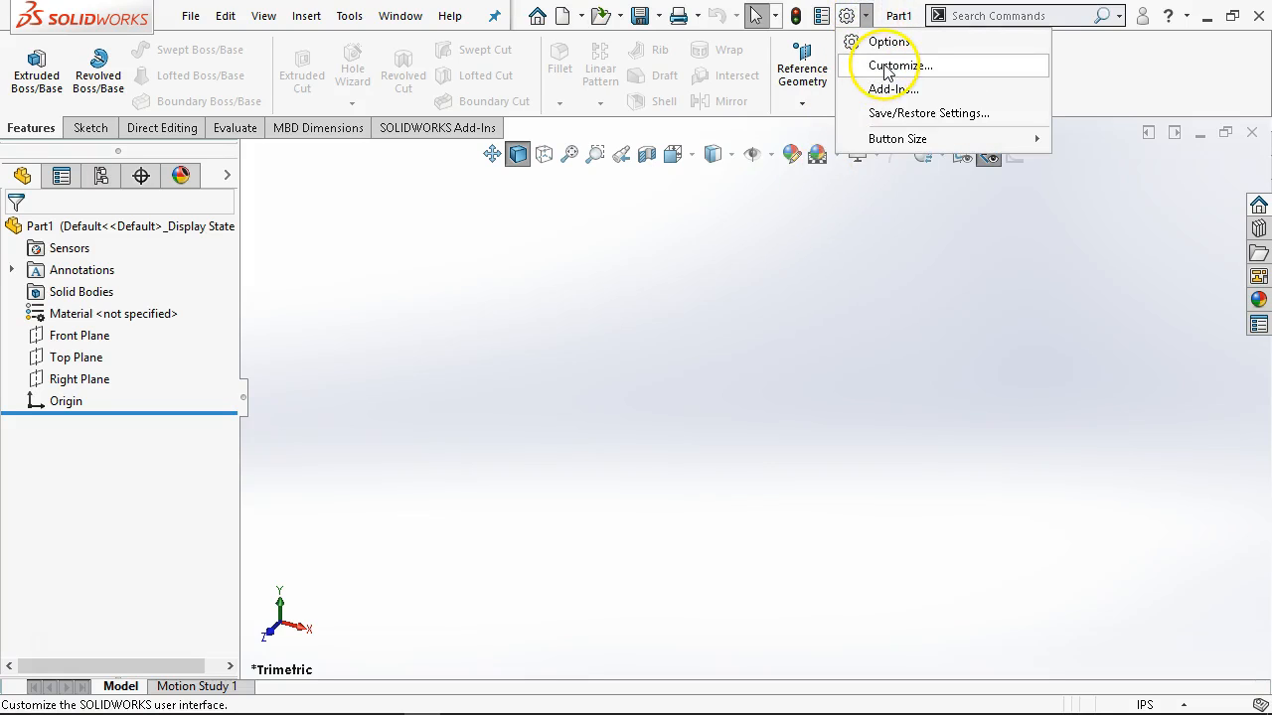
pyautogui.click(942, 66)
pyautogui.moveTo(696, 308); pyautogui.dragTo(489, 31)
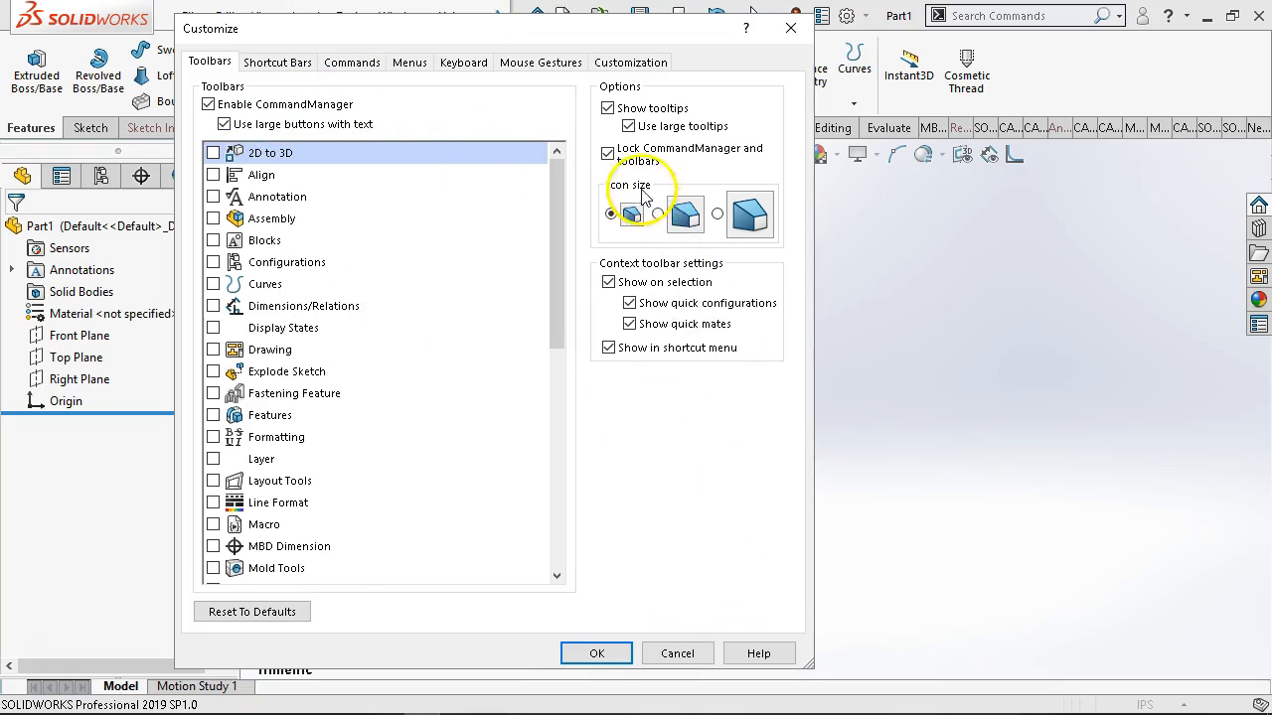
pyautogui.click(683, 221)
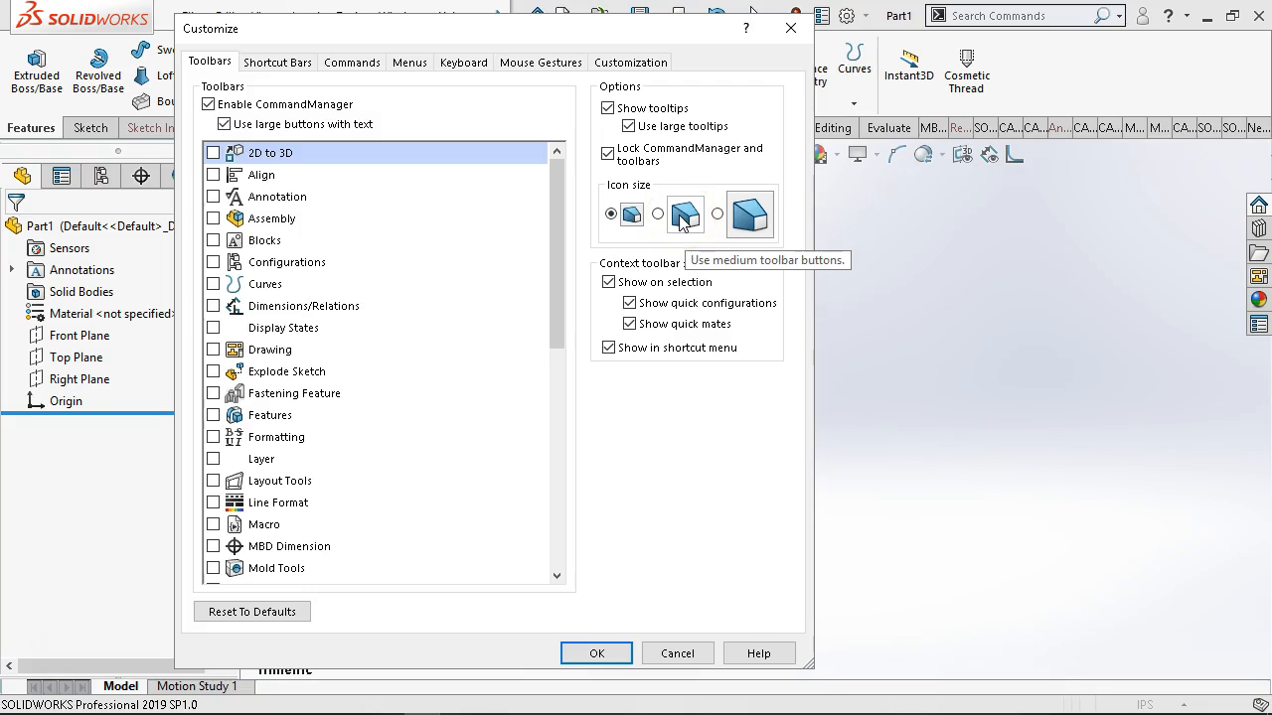
pyautogui.click(681, 653)
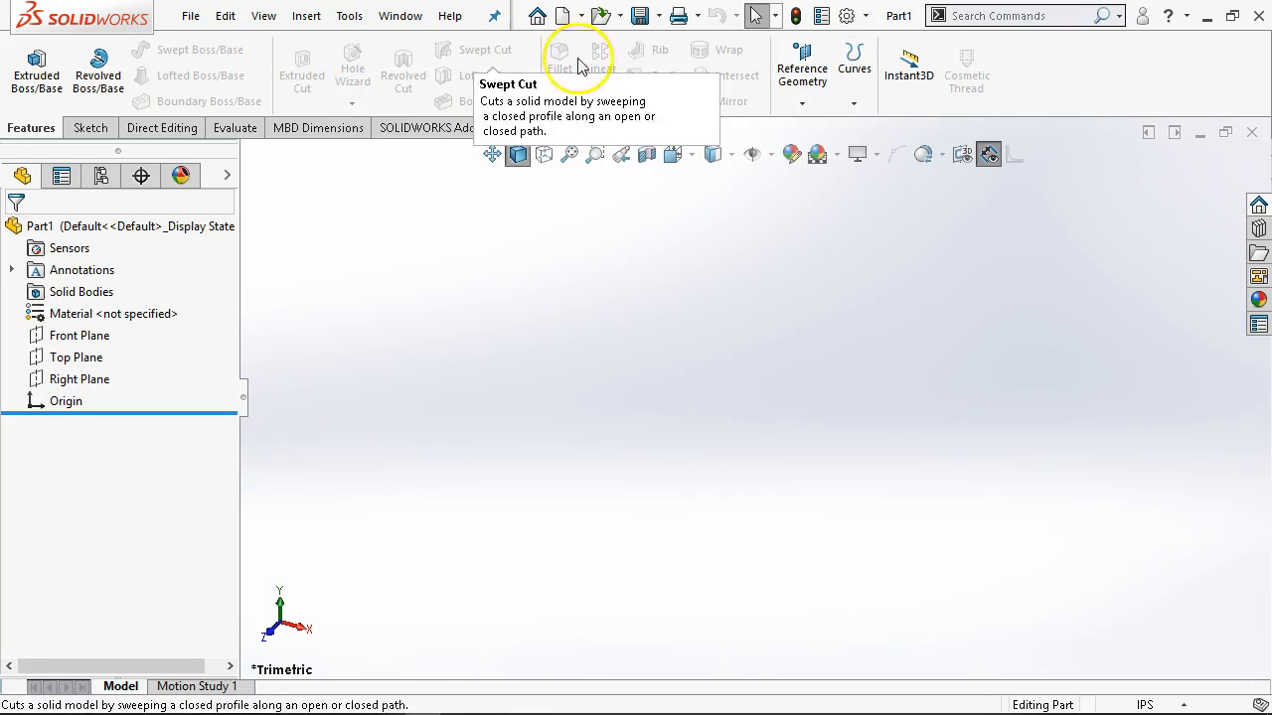
# - Unlock the CommandManager and toolbars in the Customize settings
pyautogui.rightClick(1045, 78)
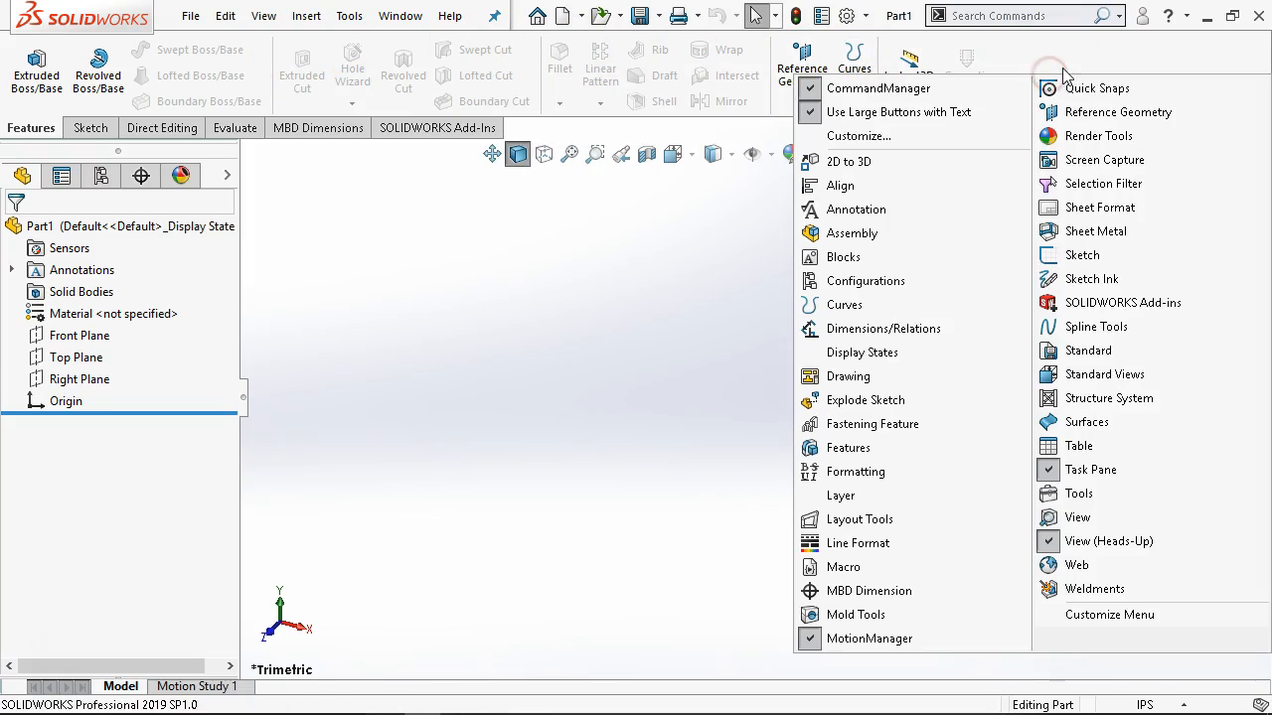
pyautogui.click(878, 141)
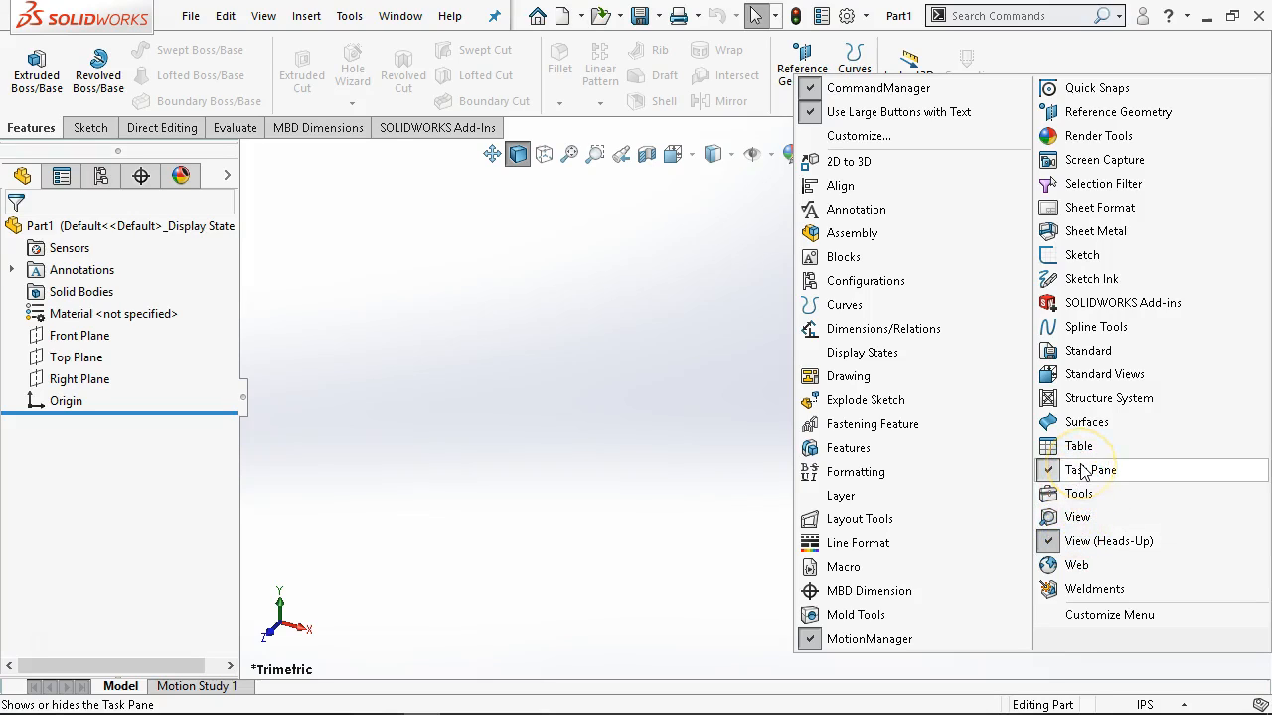
pyautogui.click(849, 136)
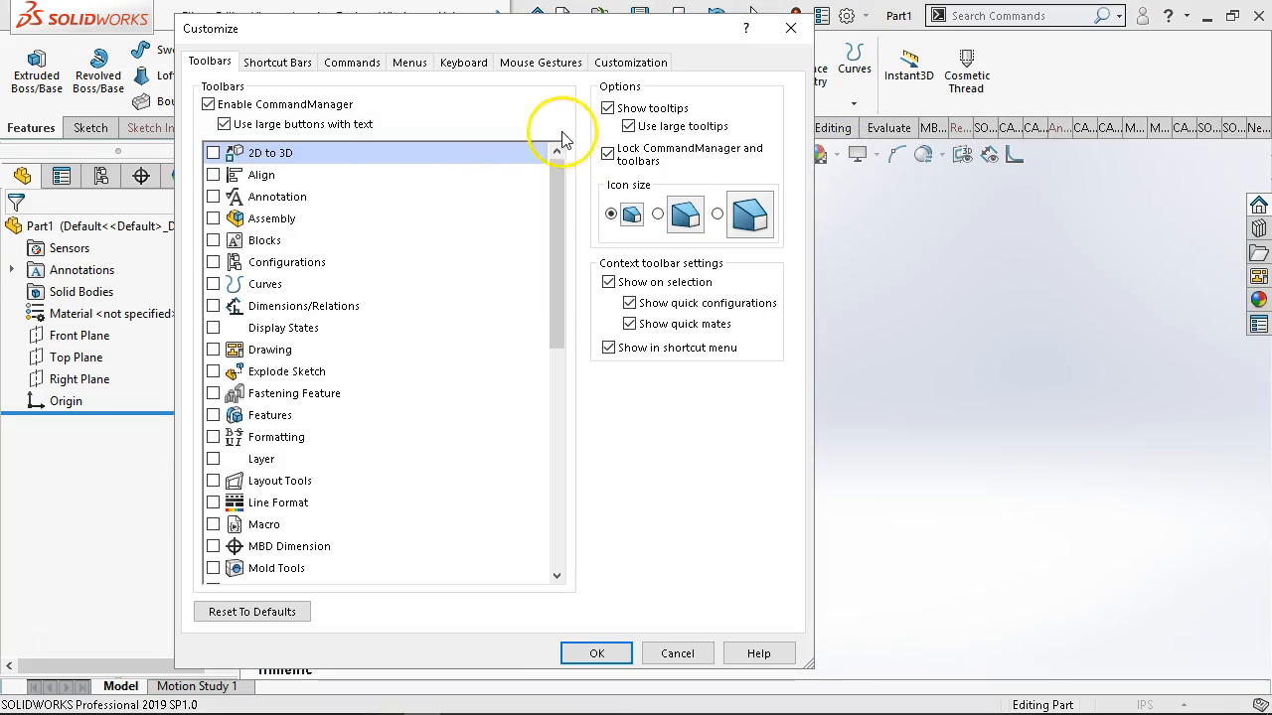
pyautogui.click(607, 153)
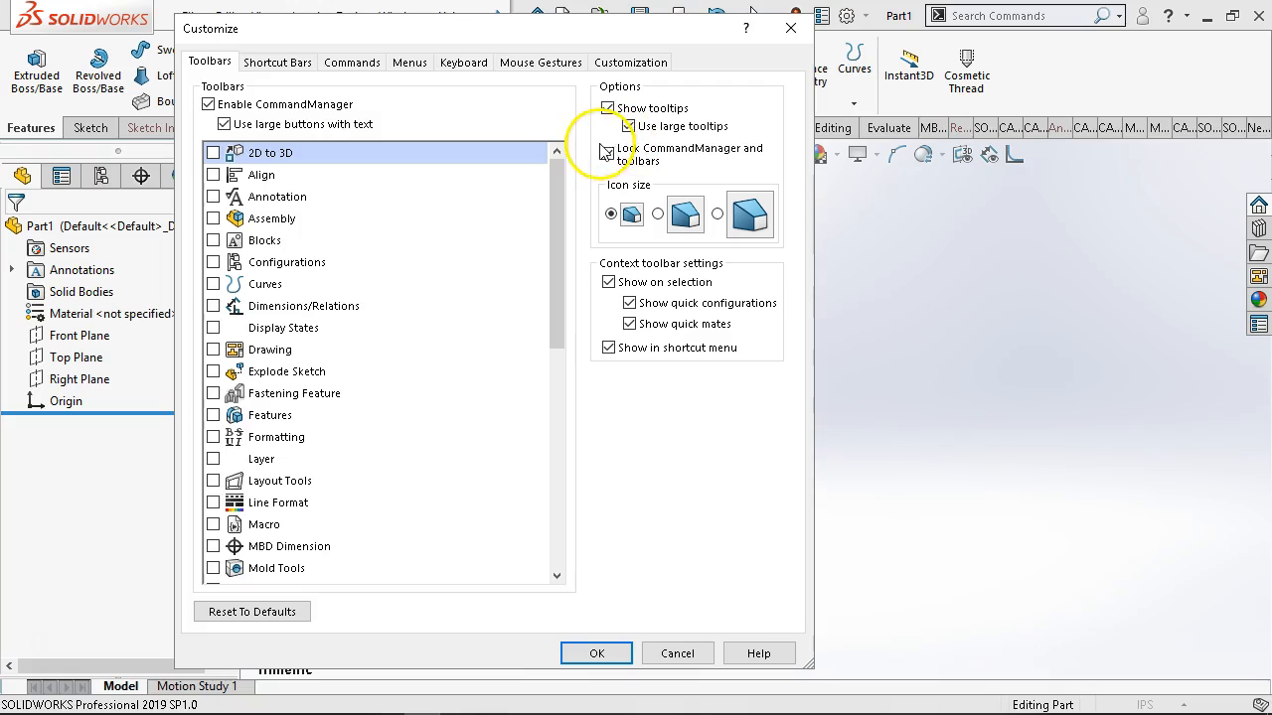
pyautogui.click(607, 154)
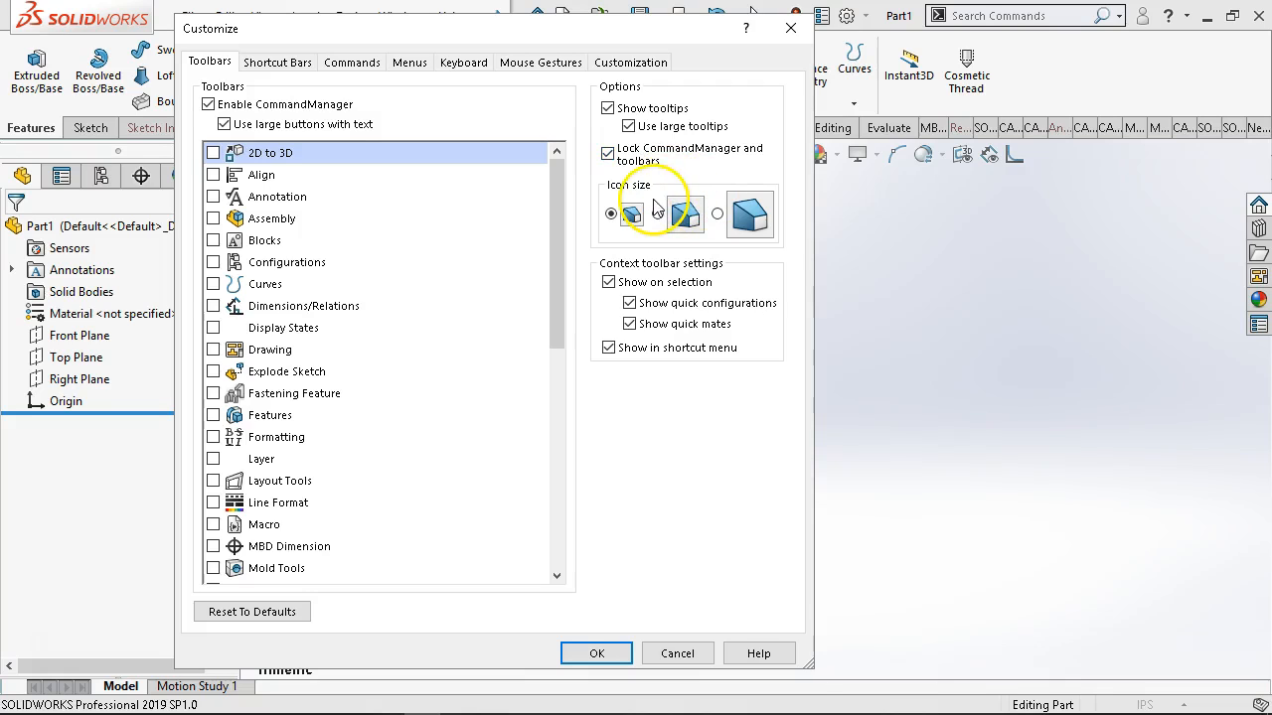
pyautogui.click(607, 154)
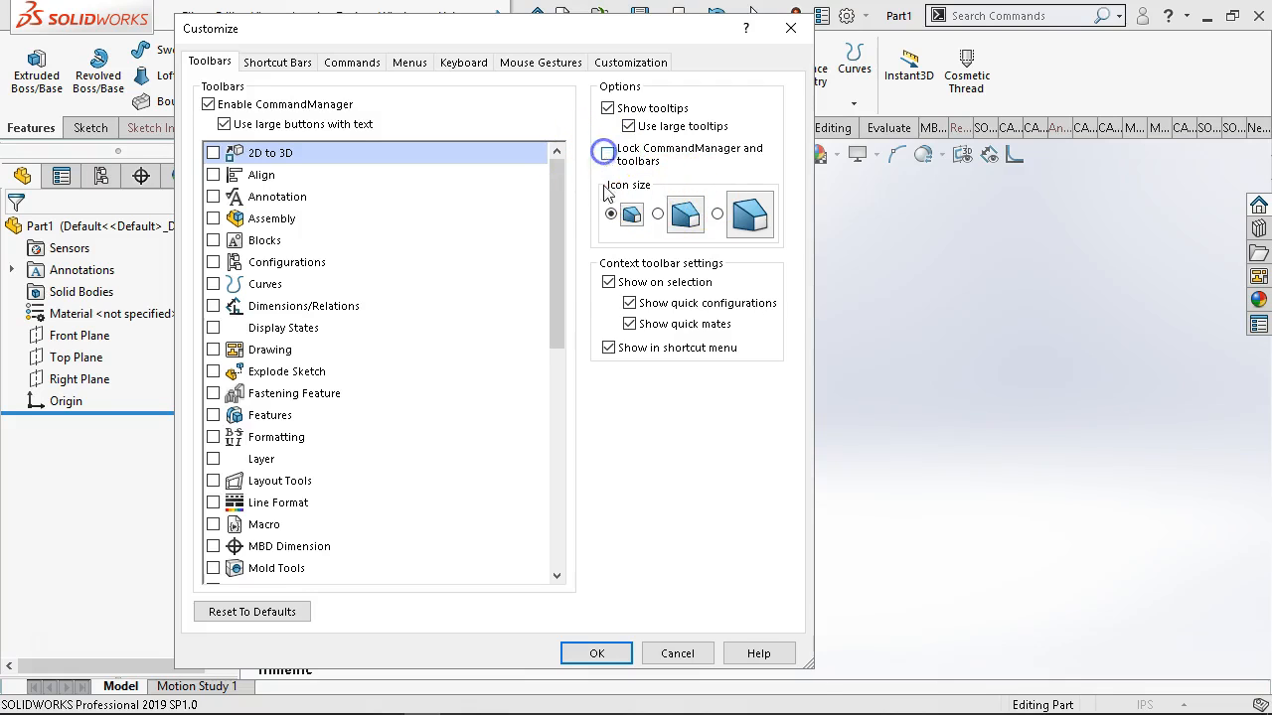
pyautogui.click(596, 653)
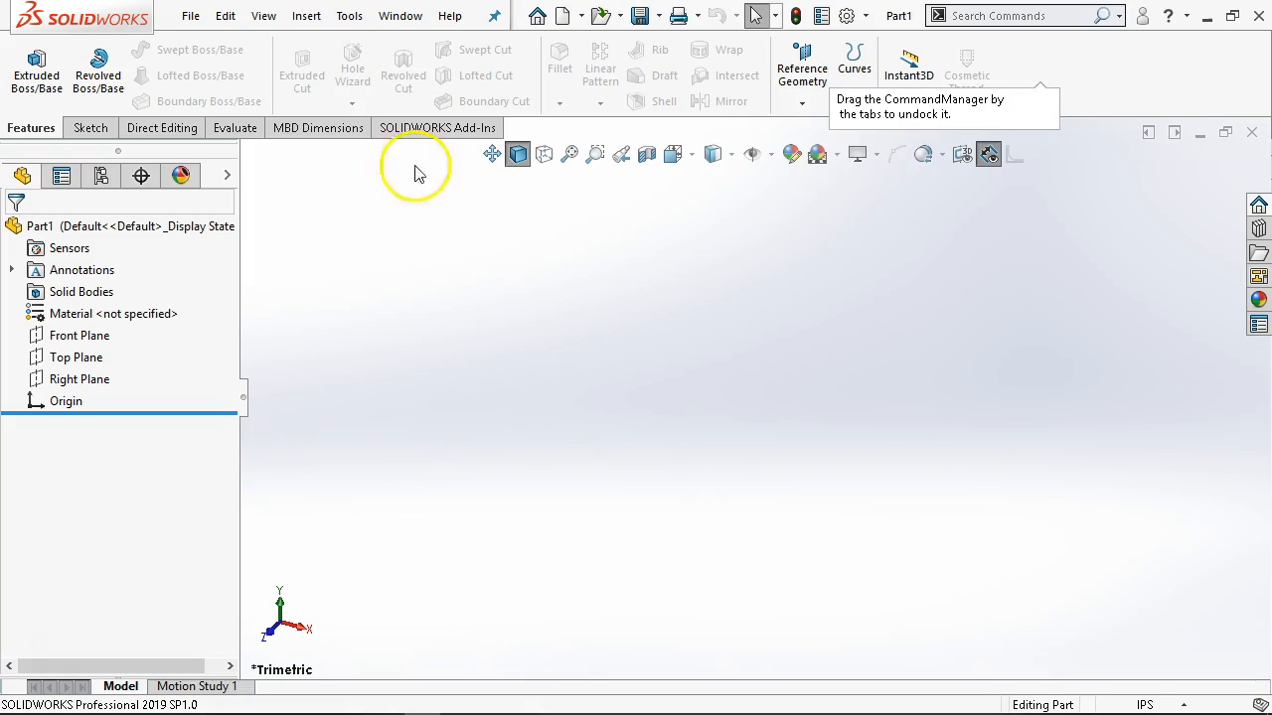
# - Float the CommandManager over the graphics area, then dock it back above it
pyautogui.moveTo(284, 131); pyautogui.dragTo(487, 188)
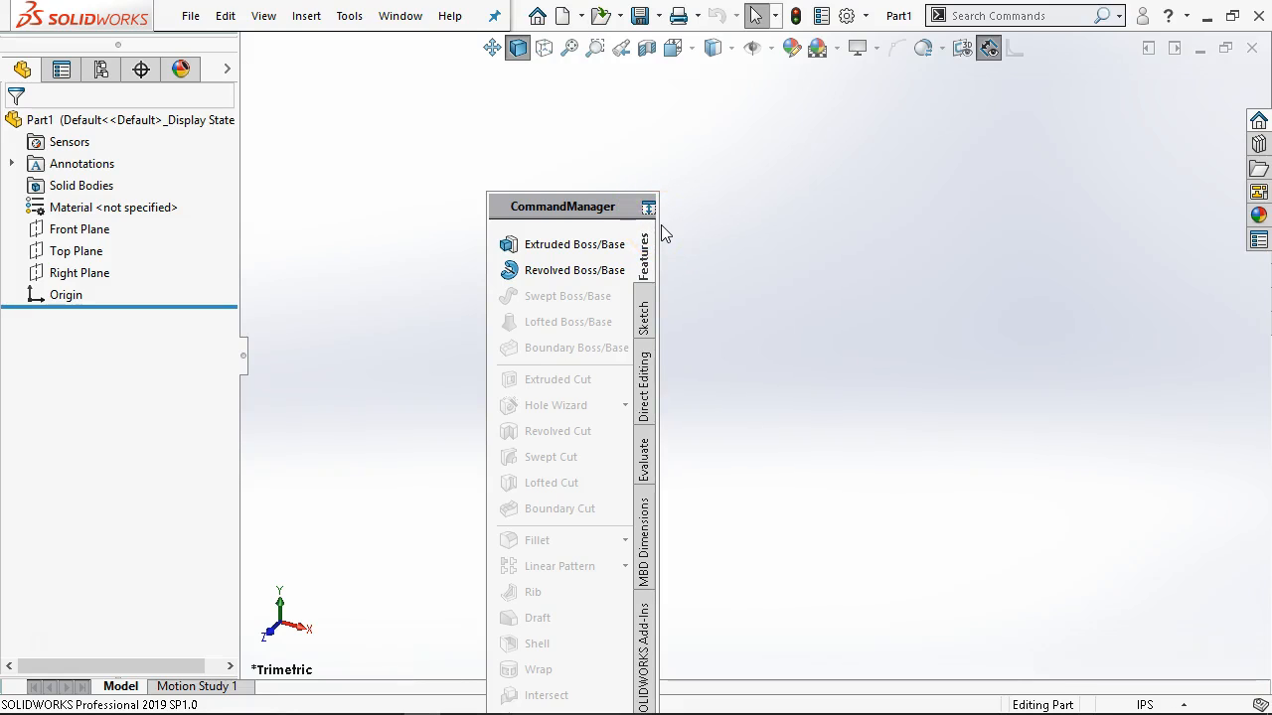
pyautogui.moveTo(556, 209); pyautogui.dragTo(636, 66)
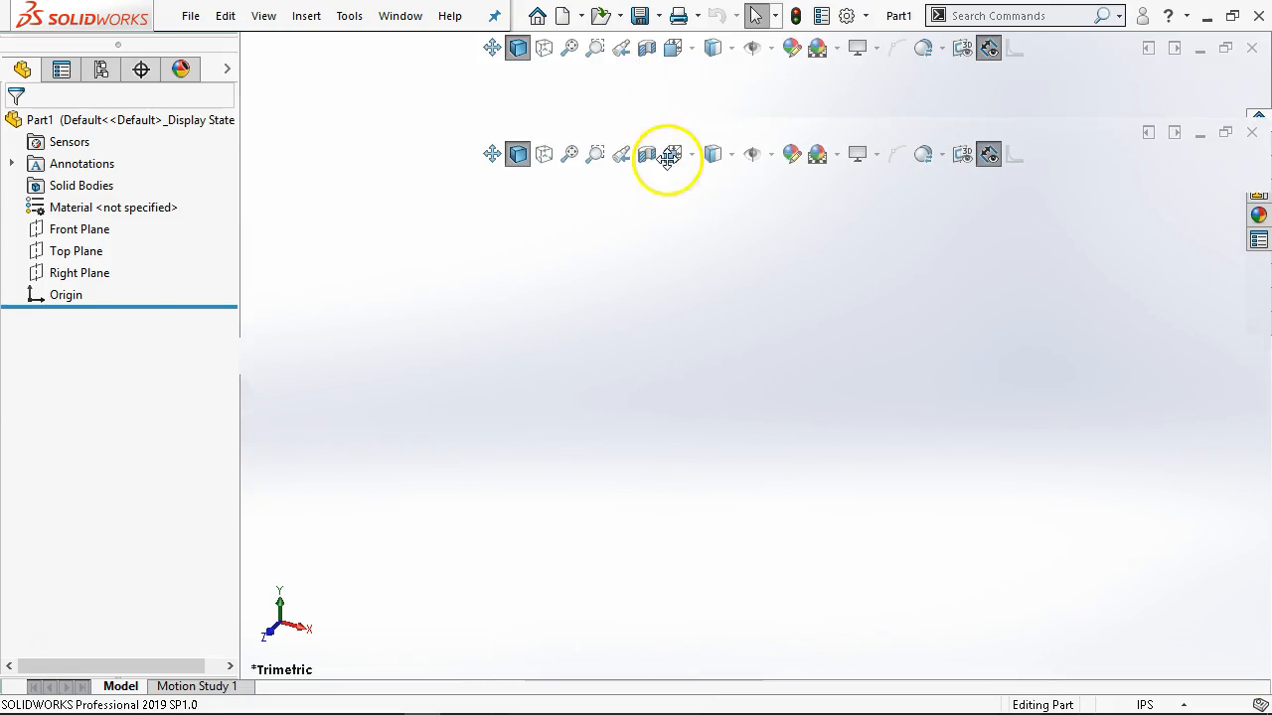
# - Lock the CommandManager and toolbars in place again in the Customize settings
pyautogui.rightClick(1027, 59)
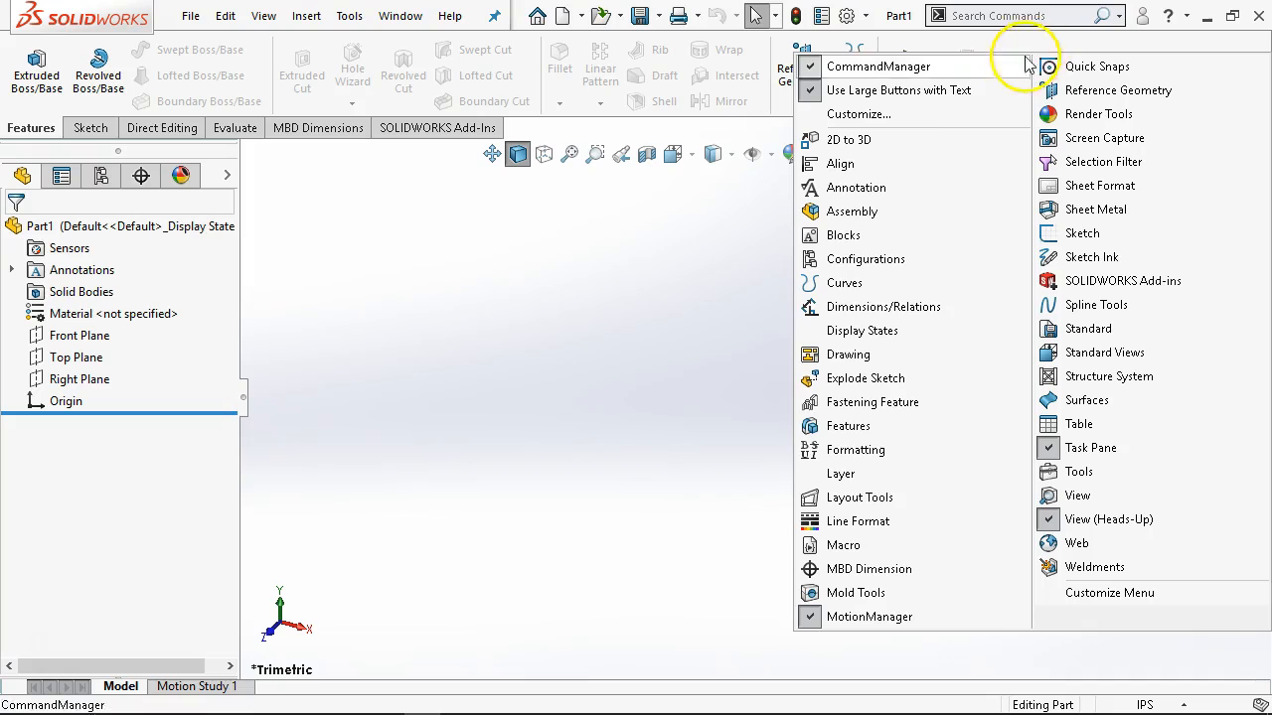
pyautogui.click(884, 113)
pyautogui.click(608, 156)
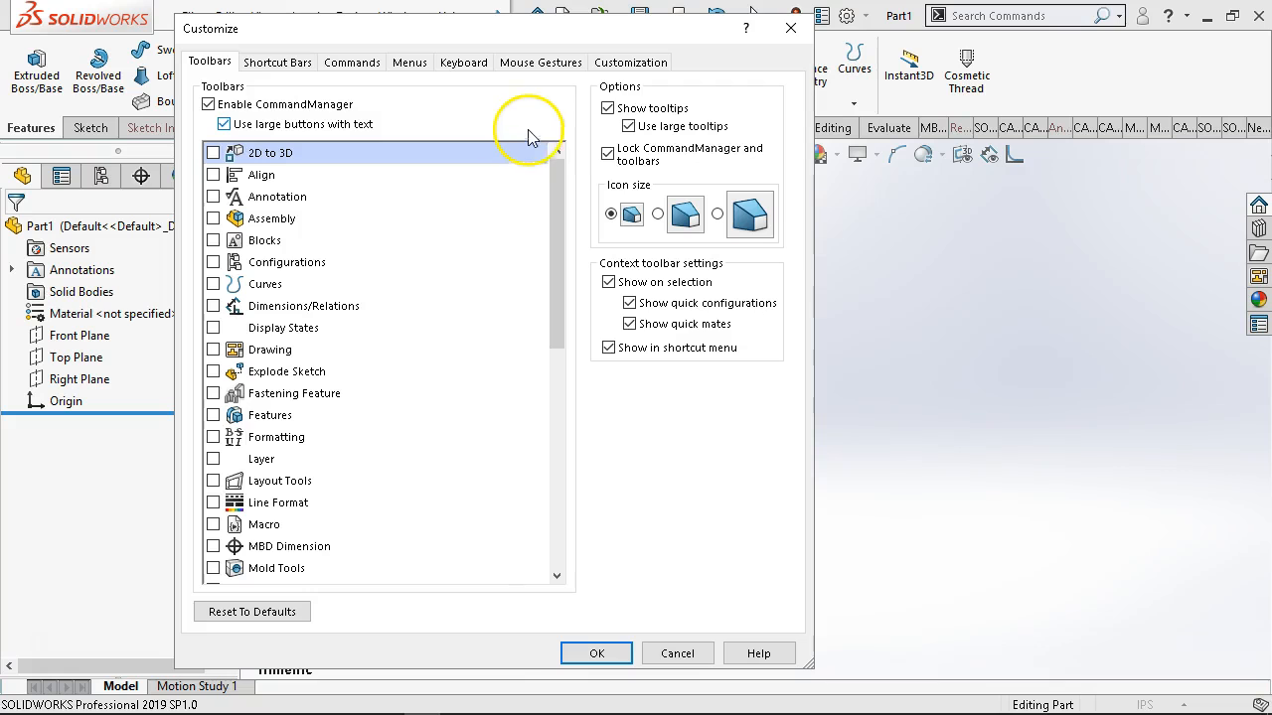
# - Examine the Customize settings for shortcut bars, commands, menus, keyboard shortcuts, mouse gestures and customization resets, then accept them
pyautogui.click(285, 61)
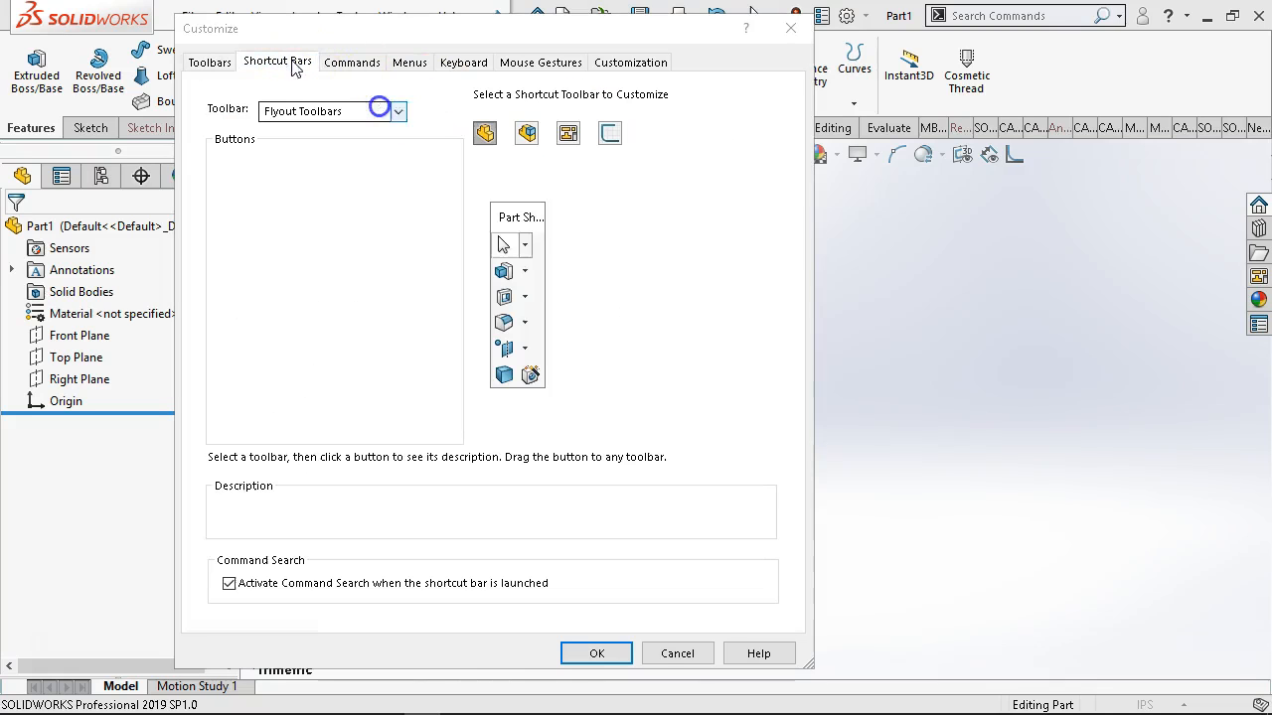
pyautogui.click(374, 62)
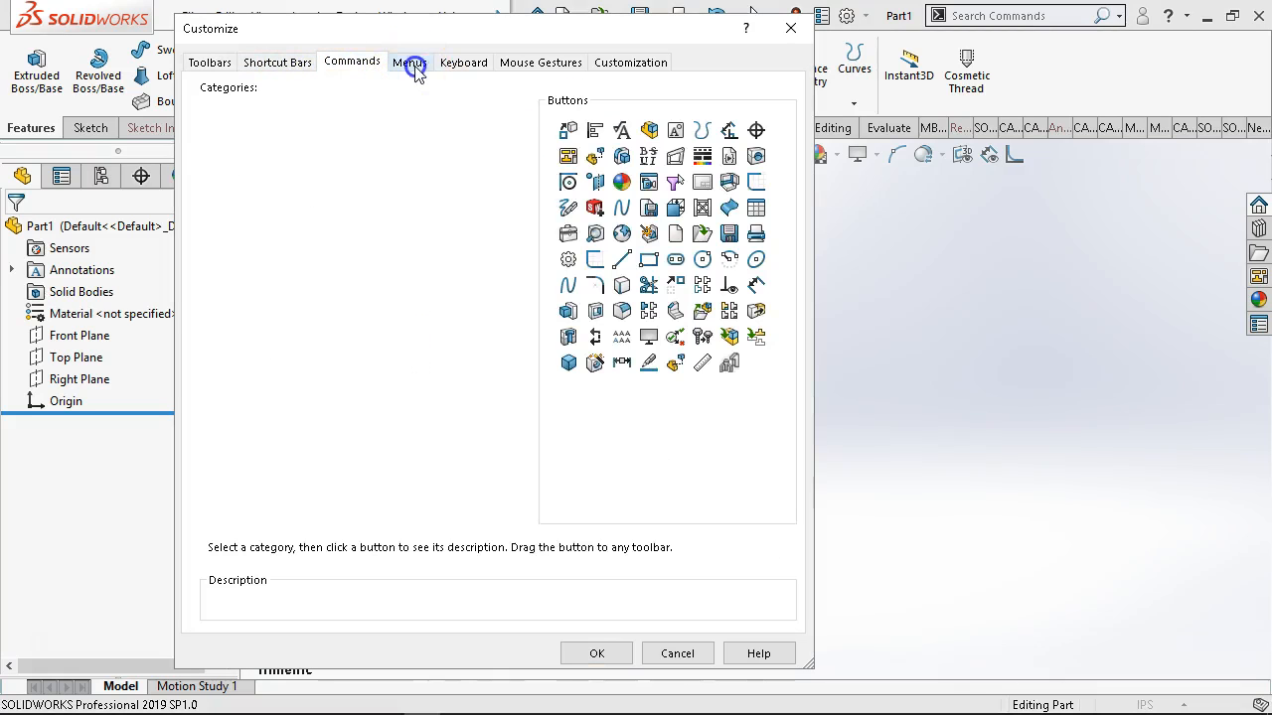
pyautogui.click(410, 62)
pyautogui.click(464, 62)
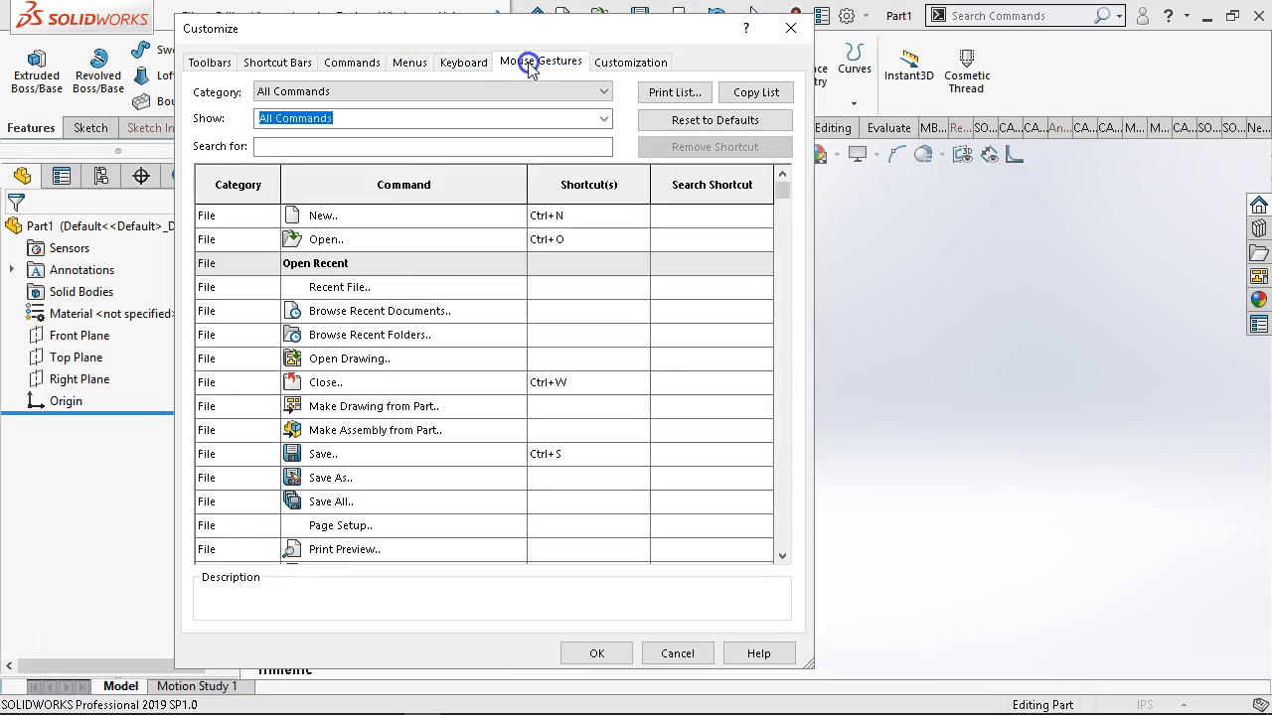
pyautogui.click(530, 64)
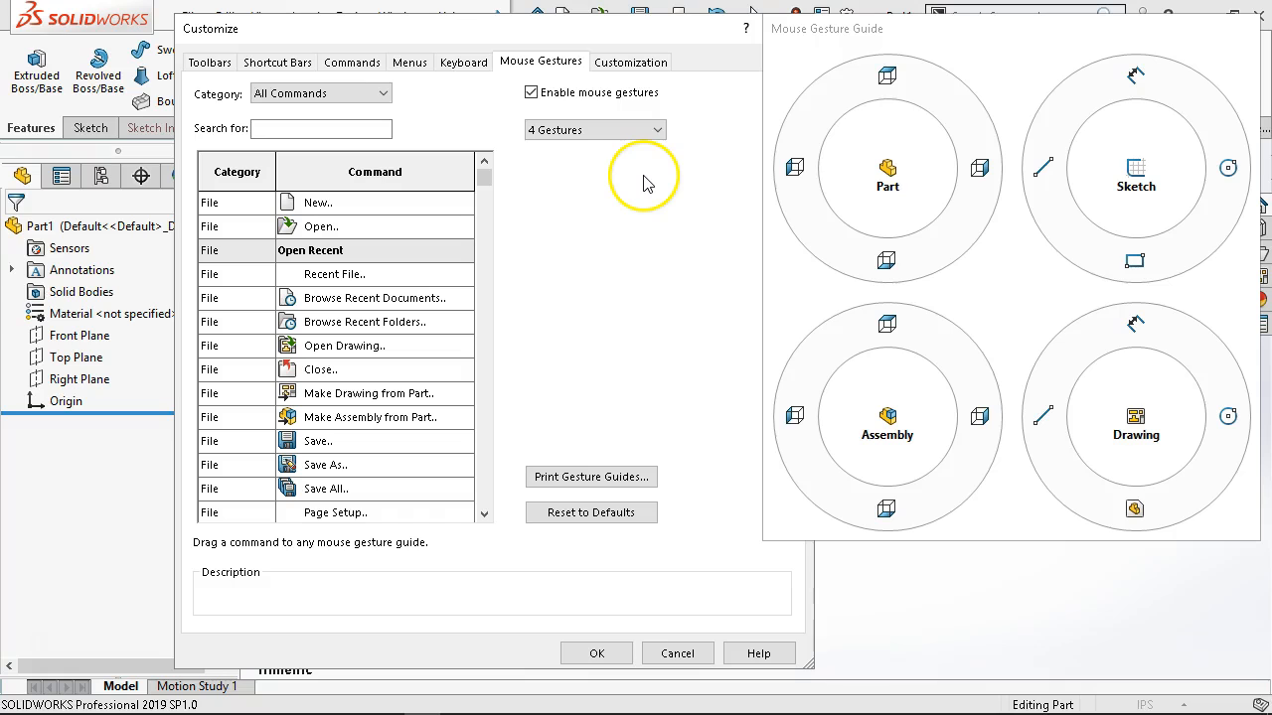
pyautogui.click(628, 70)
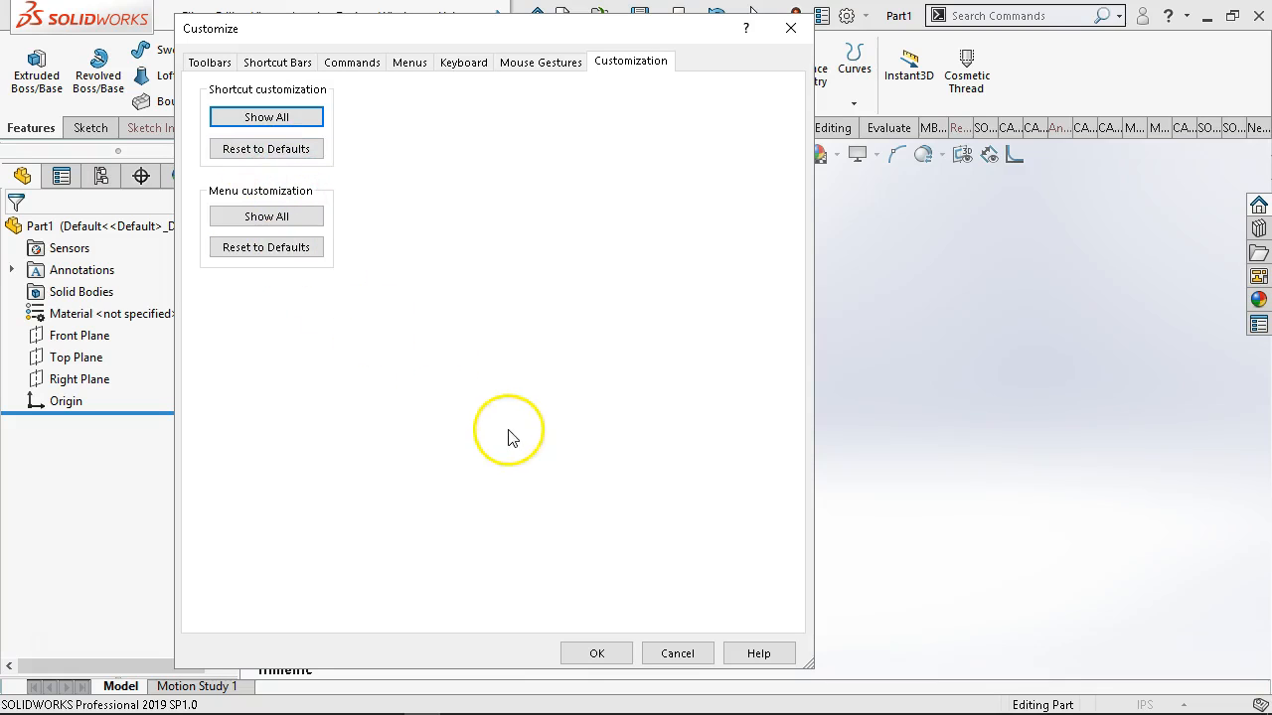
pyautogui.click(599, 655)
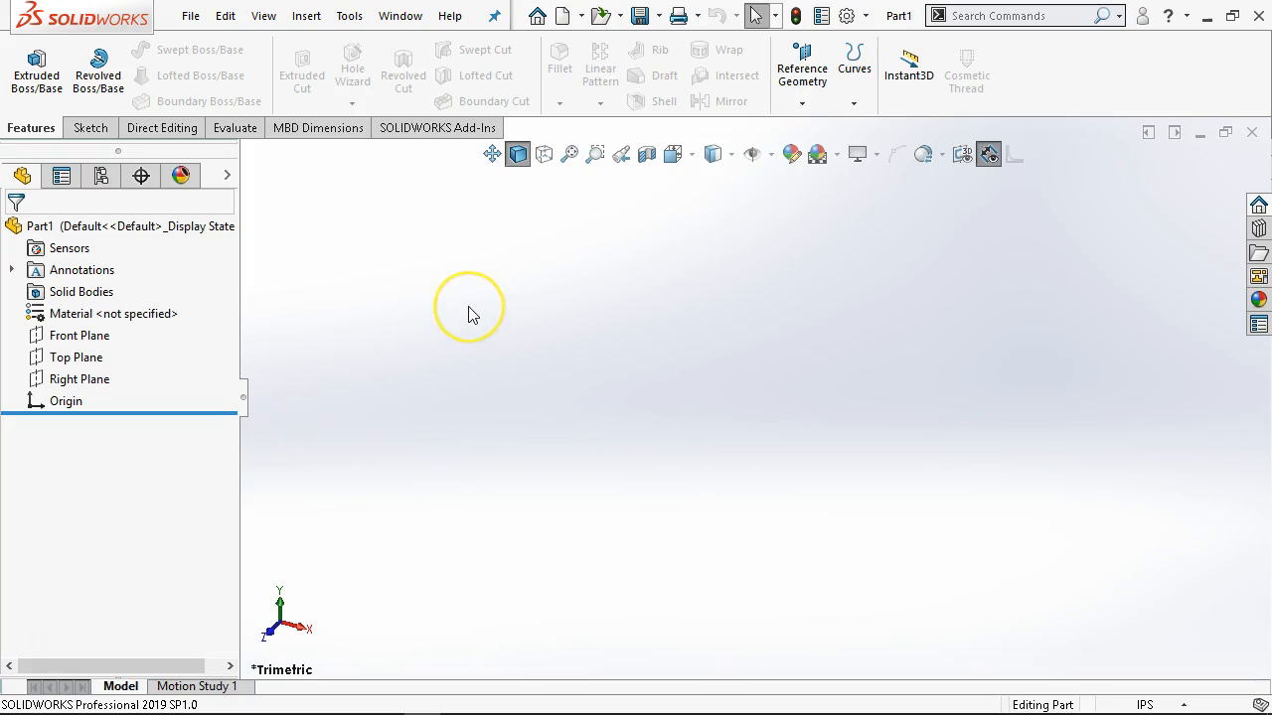
# - Switch the part to the Right view with a mouse gesture
pyautogui.moveTo(469, 310); pyautogui.dragTo(550, 321, button='right')
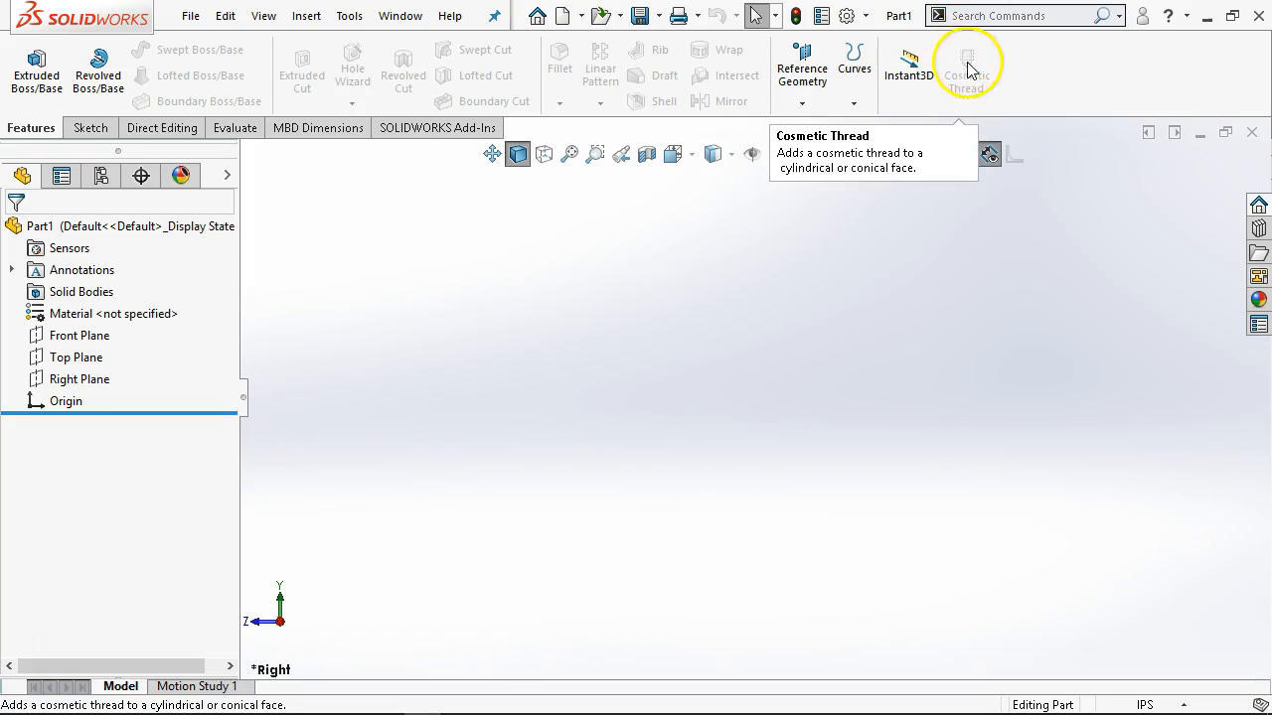
# - Look over the available search scopes and set the search to Commands
pyautogui.click(1119, 16)
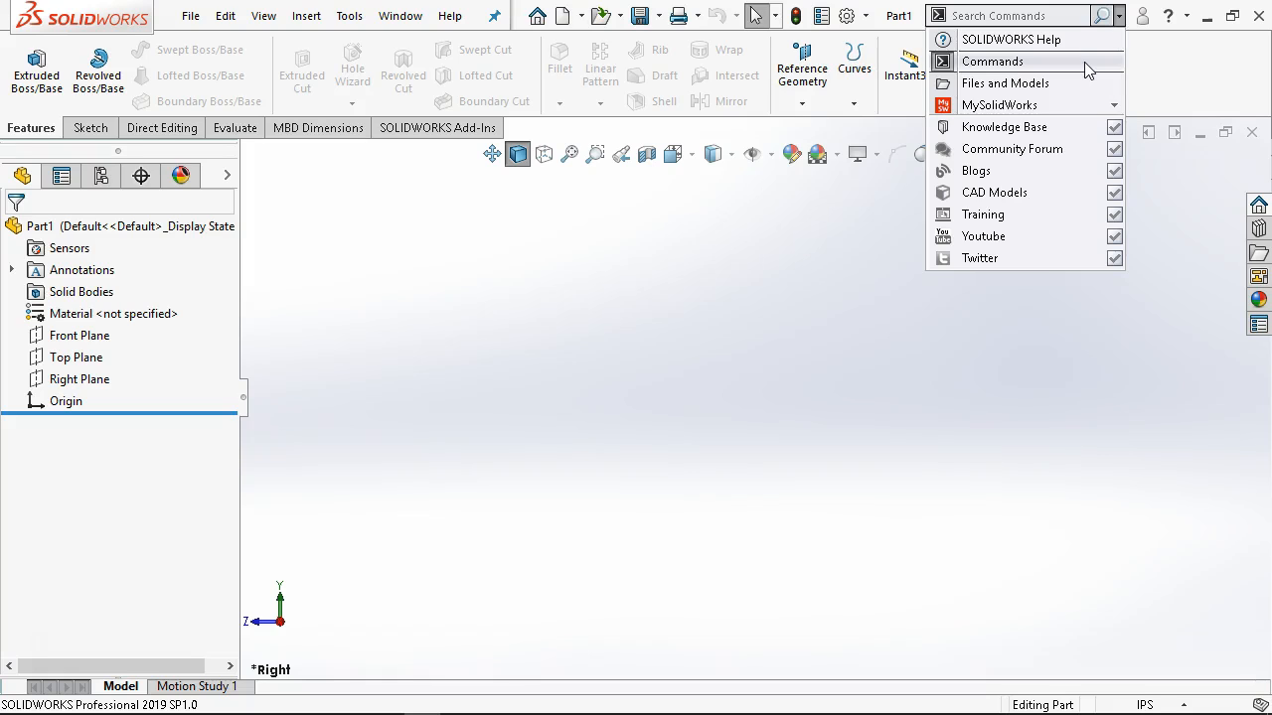
pyautogui.click(1018, 15)
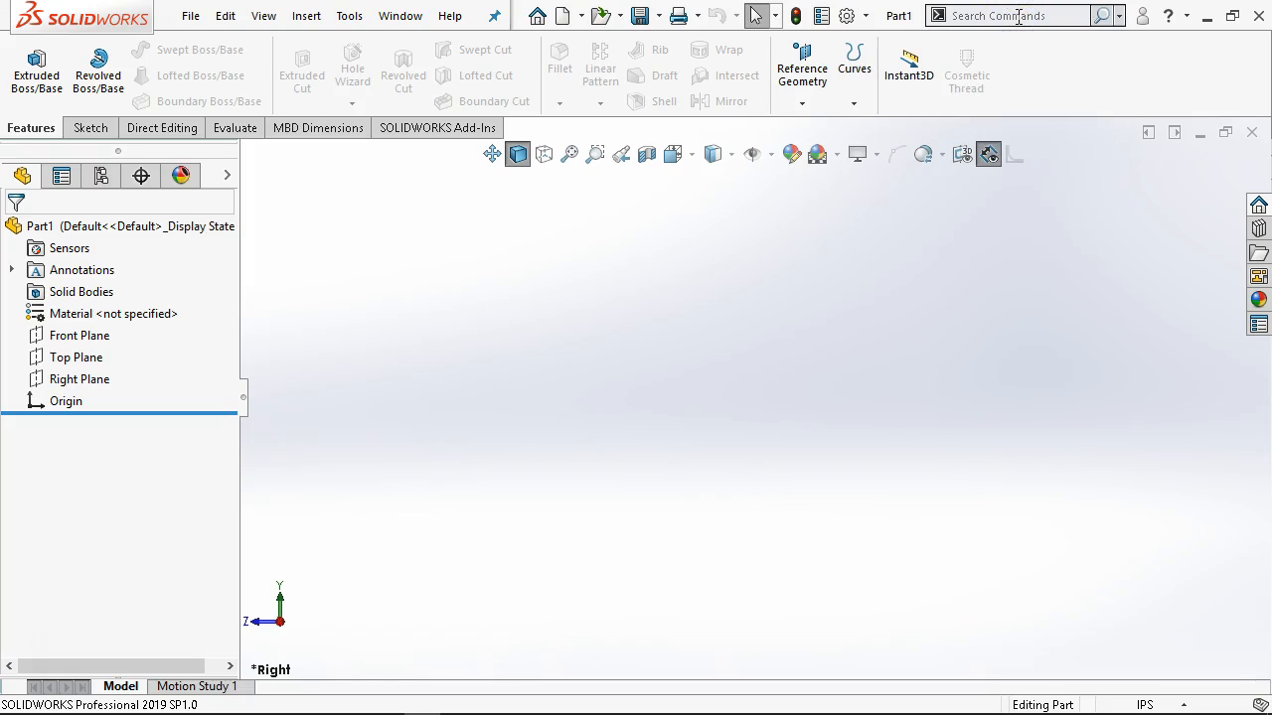
pyautogui.click(1018, 16)
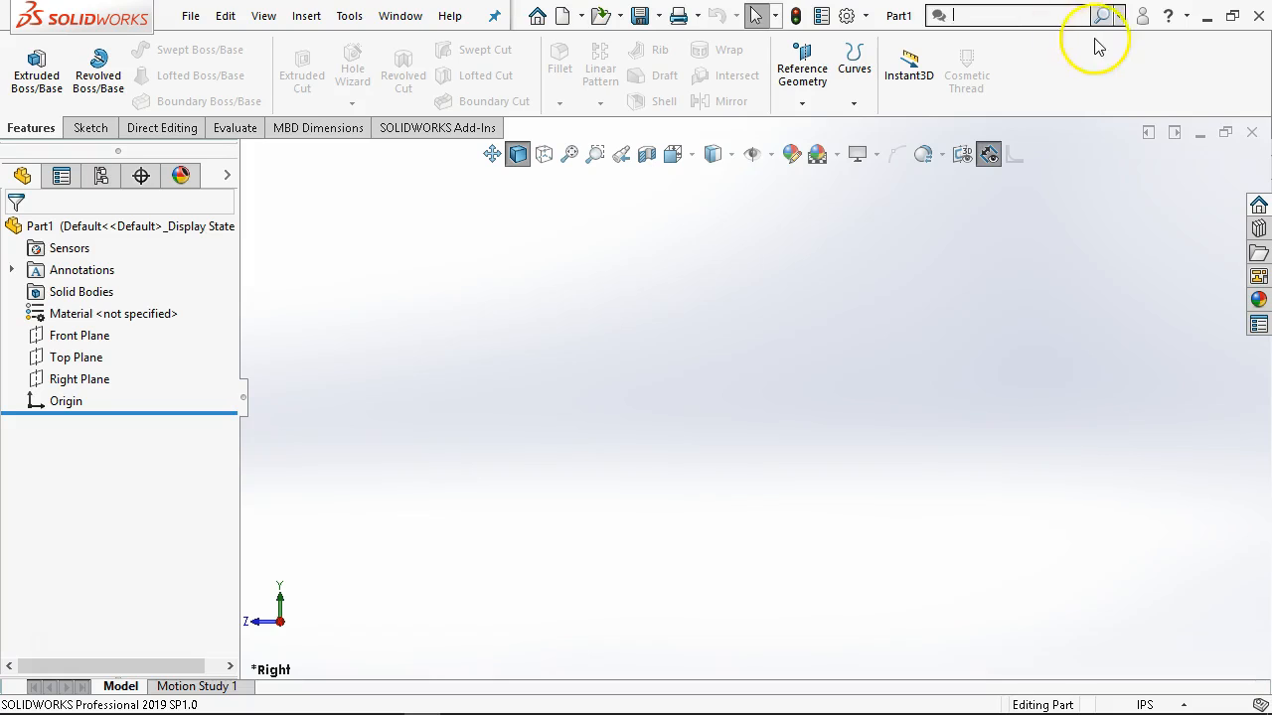
pyautogui.click(1119, 16)
pyautogui.click(1051, 68)
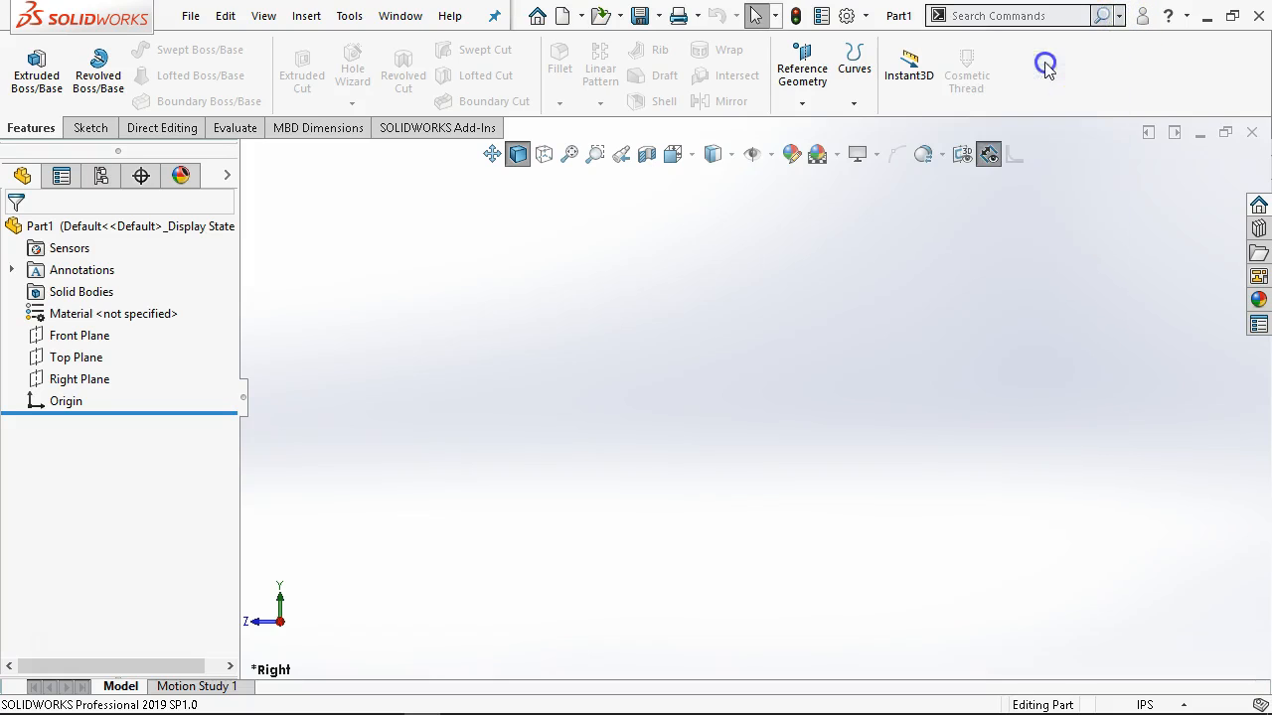
# - Search the commands for "jo", look over the suggestions, and clear the search text
pyautogui.click(1002, 13)
pyautogui.write('jo')
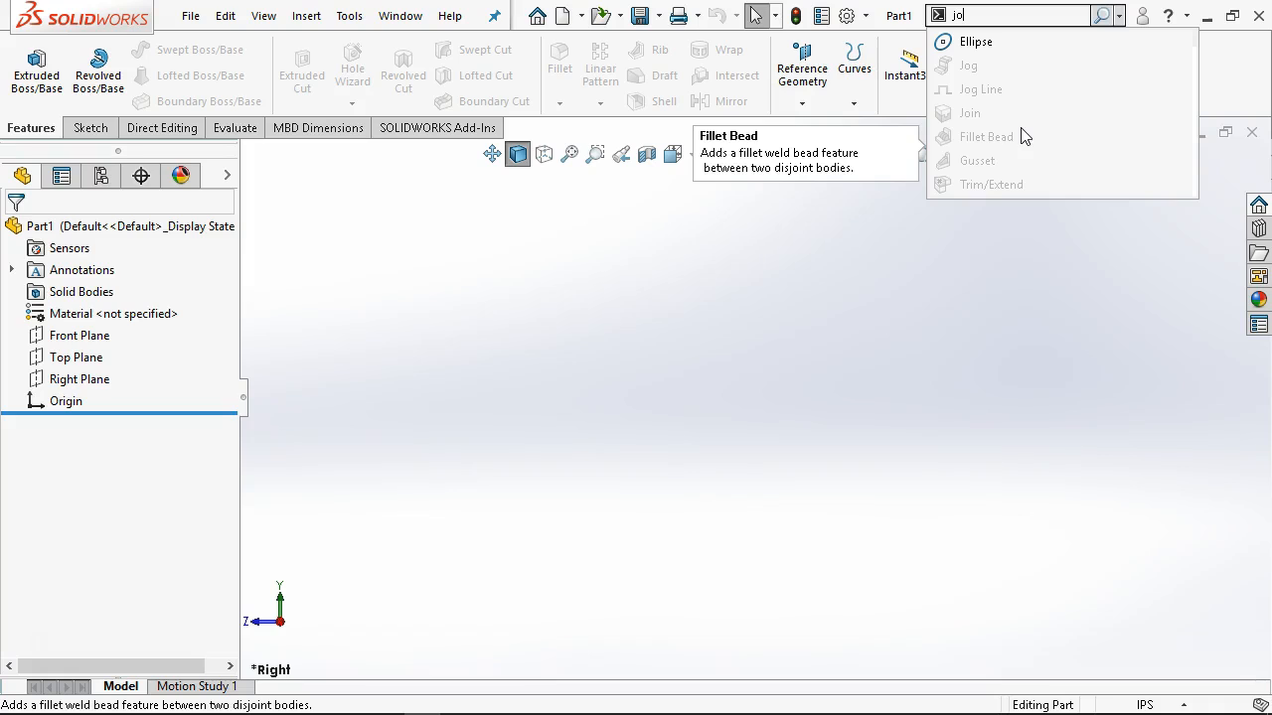
pyautogui.press('BackSpace')
pyautogui.press('BackSpace')
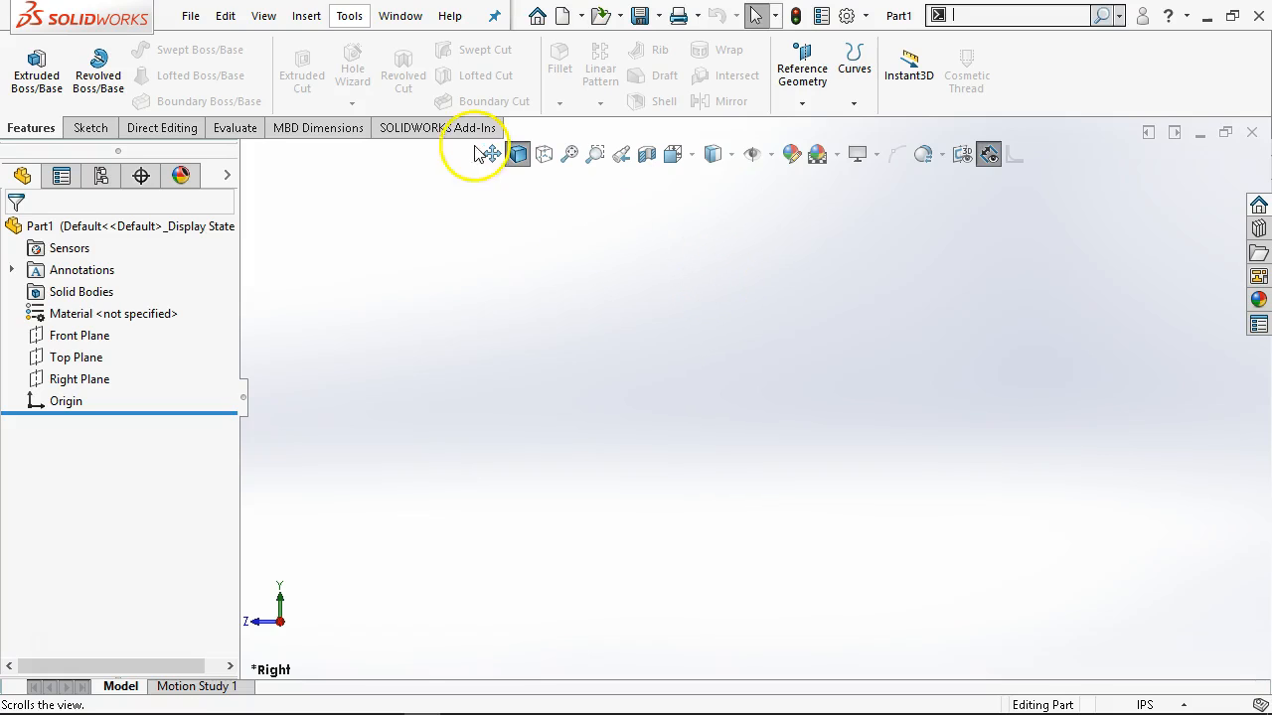
# - Look over the Insert commands, including the Face, Curve, Weldments and Structure System groups, then close the list
pyautogui.click(300, 18)
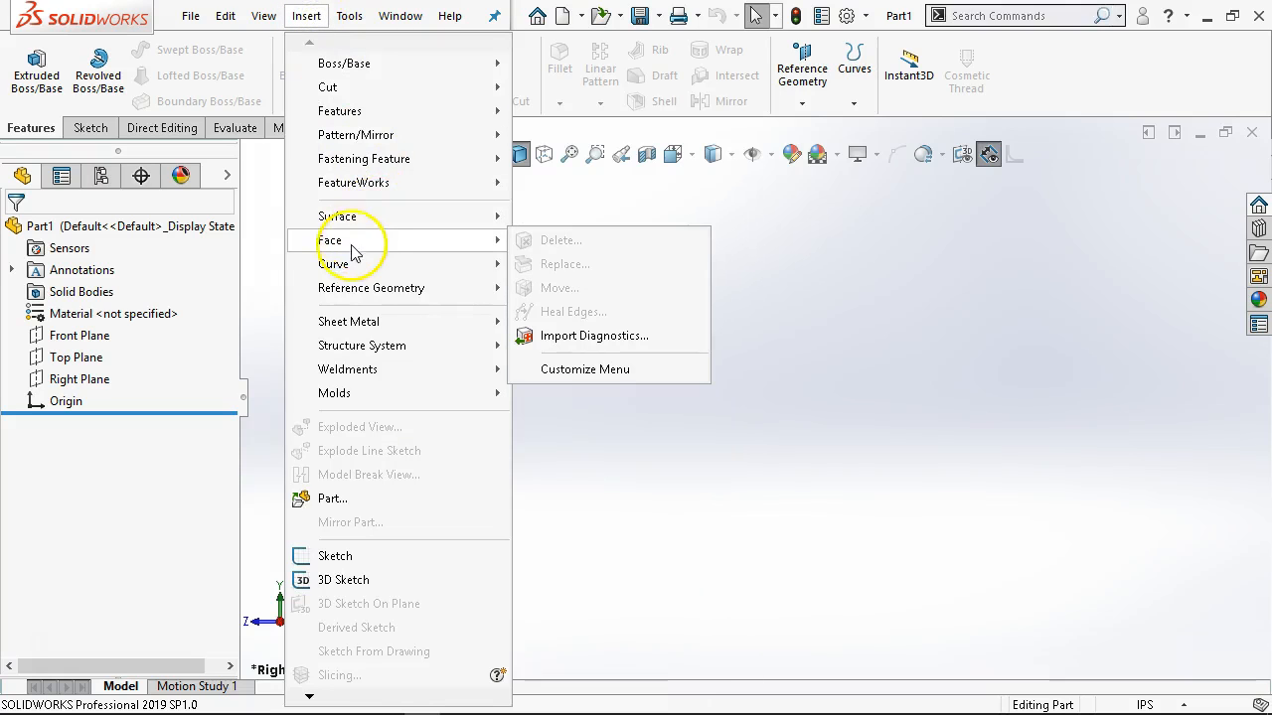
pyautogui.moveTo(345, 268)
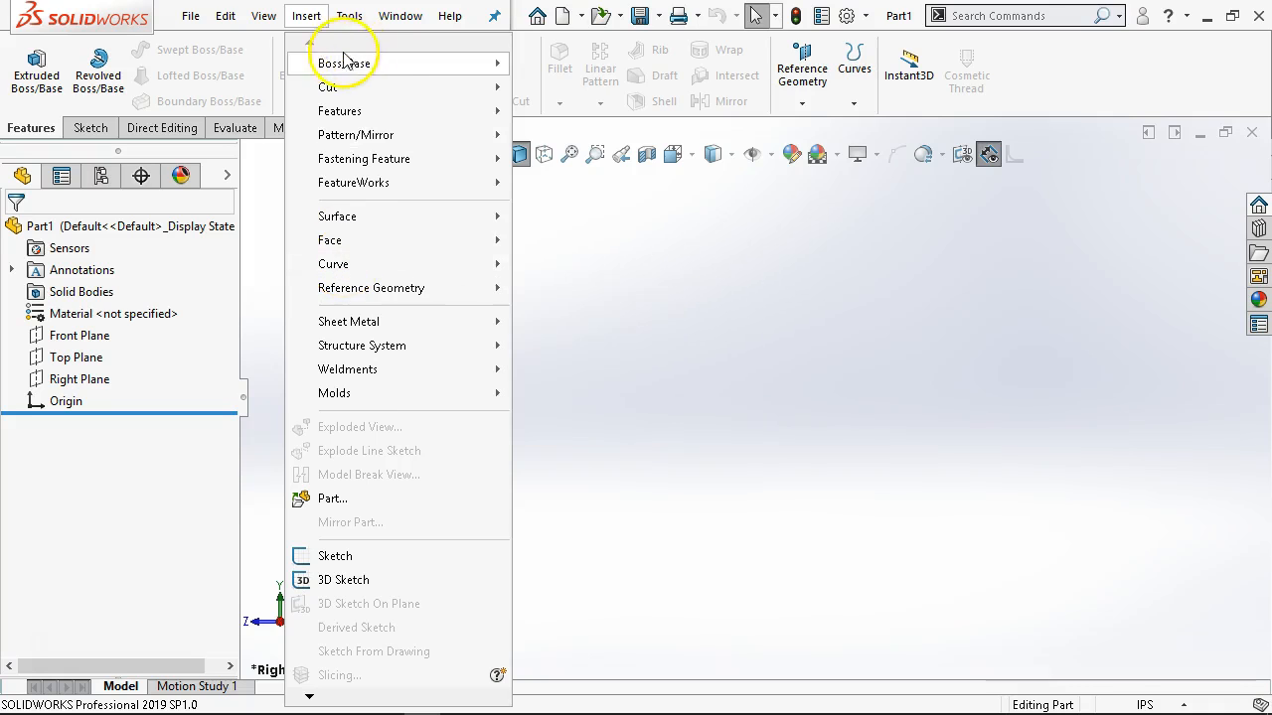
pyautogui.moveTo(348, 18)
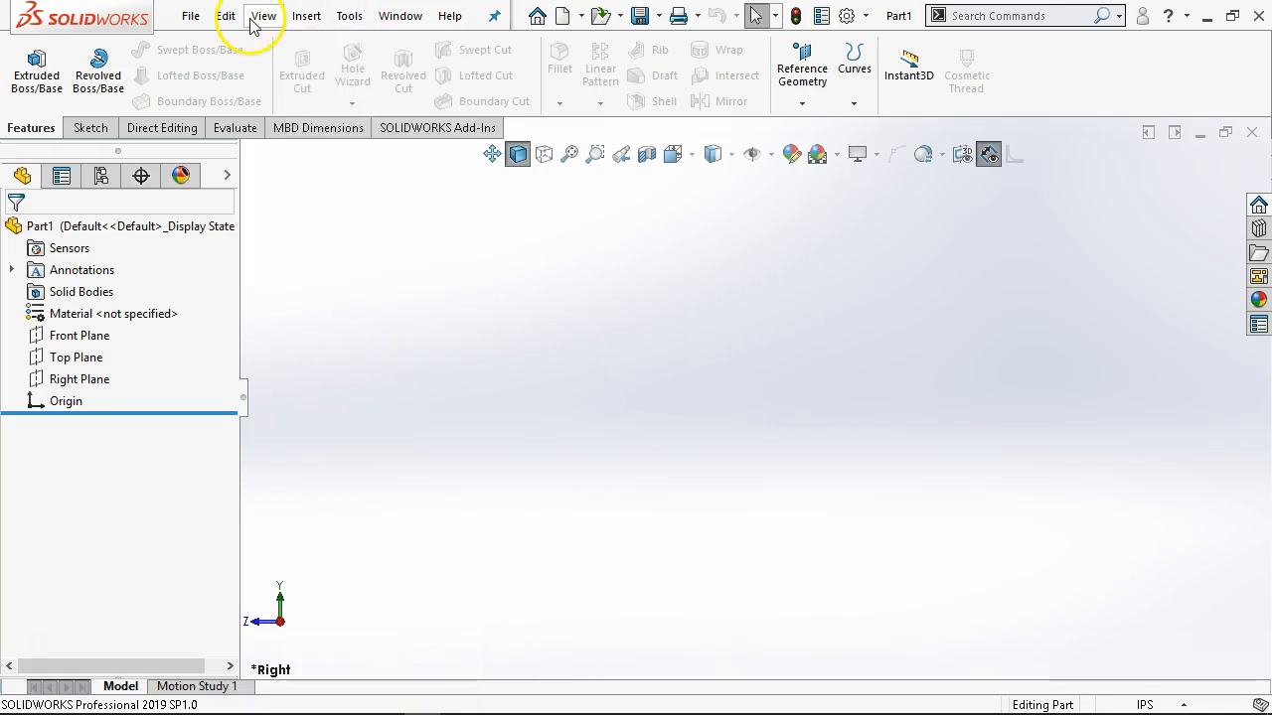
pyautogui.moveTo(298, 18)
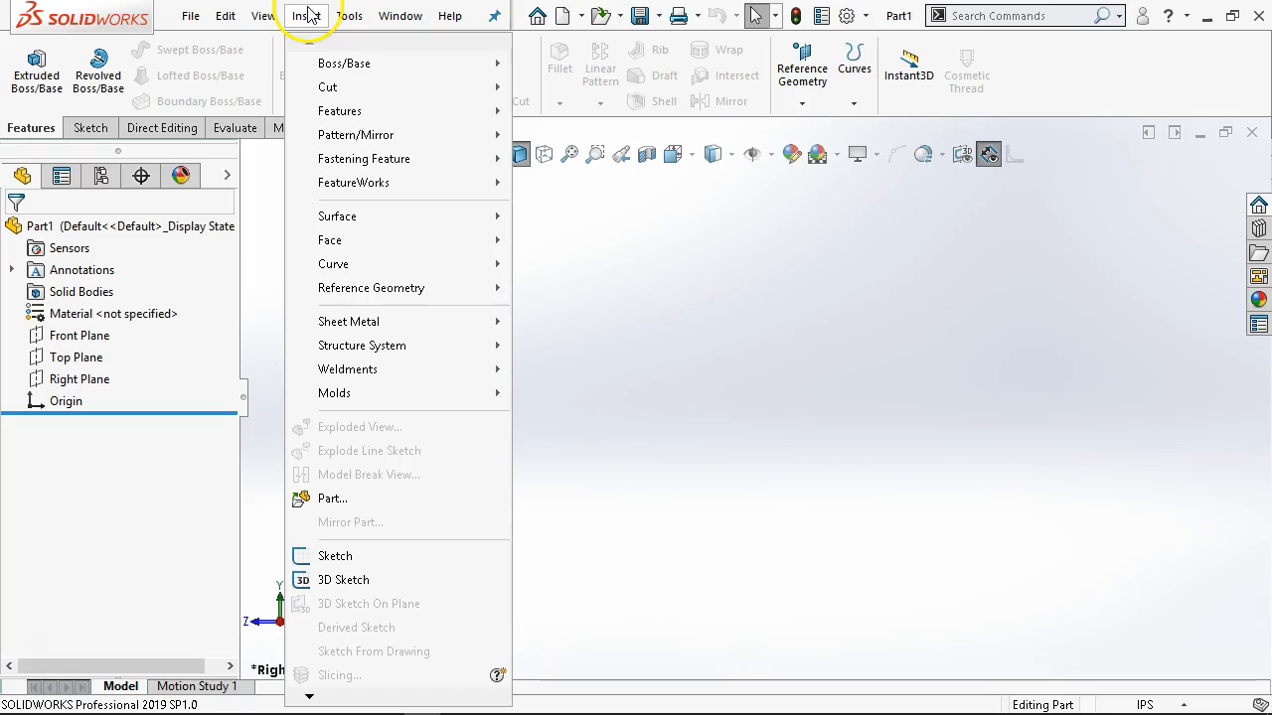
pyautogui.moveTo(333, 116)
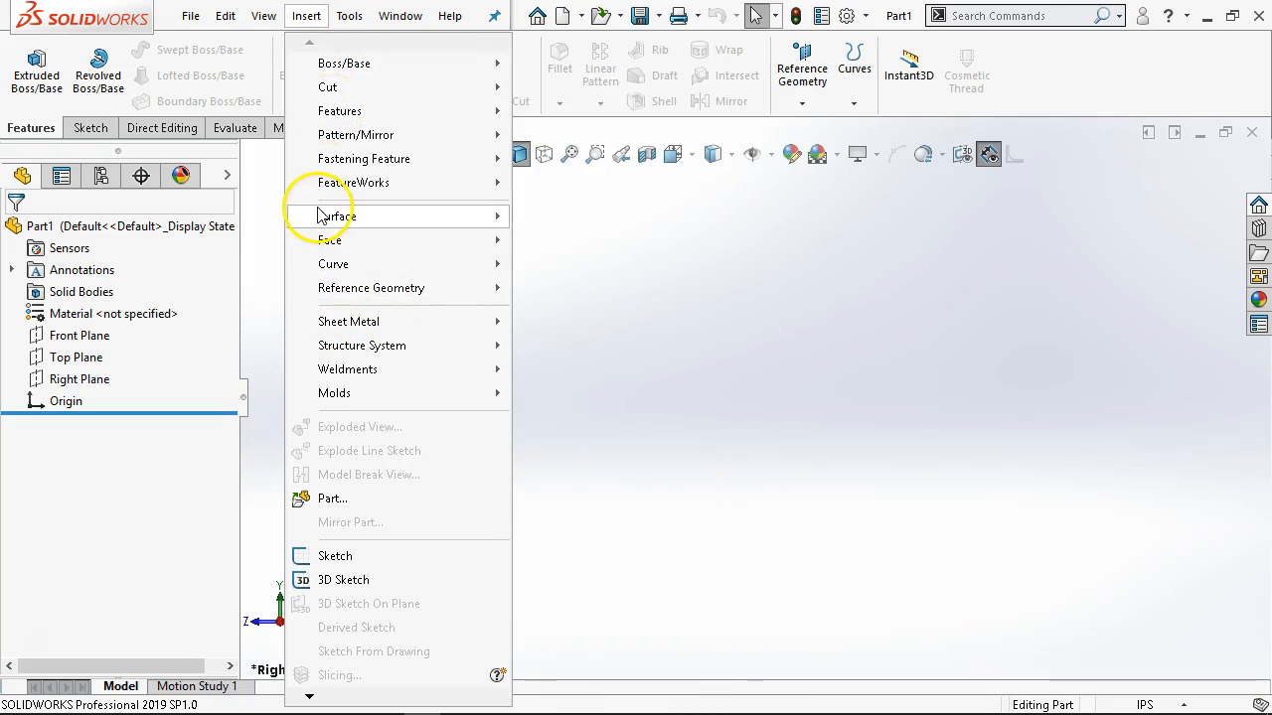
pyautogui.moveTo(337, 329)
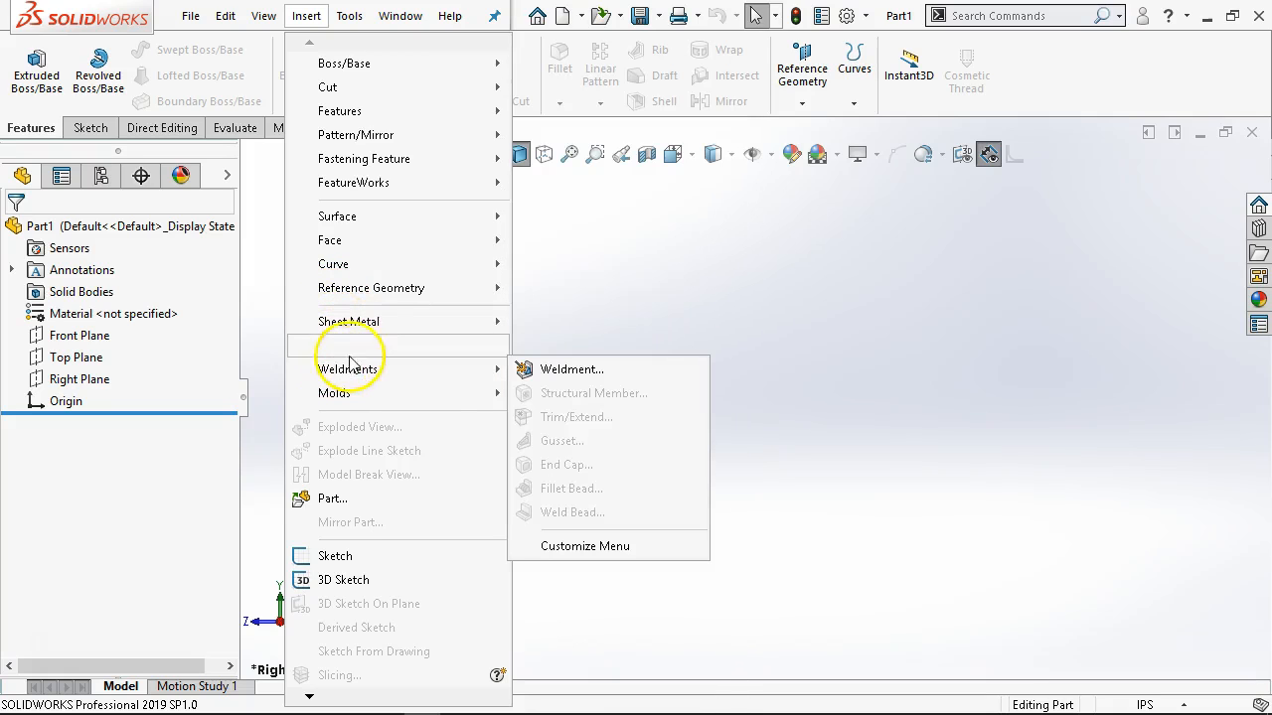
pyautogui.moveTo(375, 352)
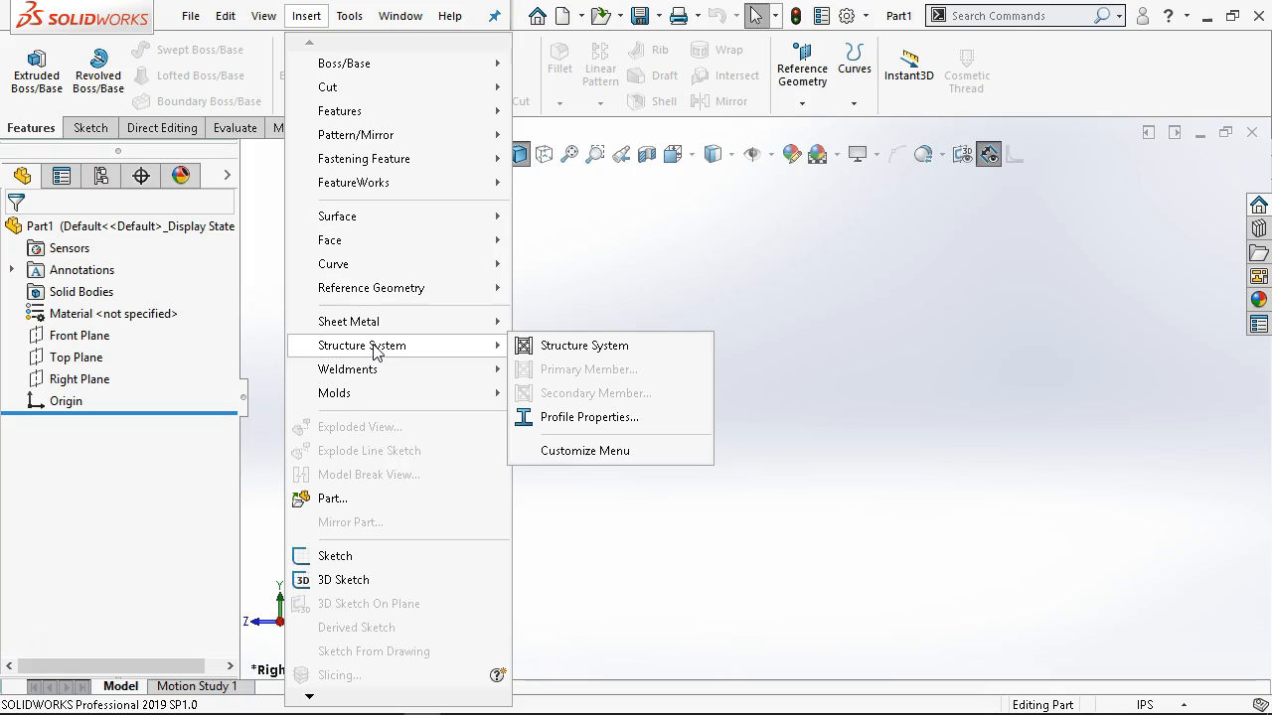
pyautogui.click(553, 249)
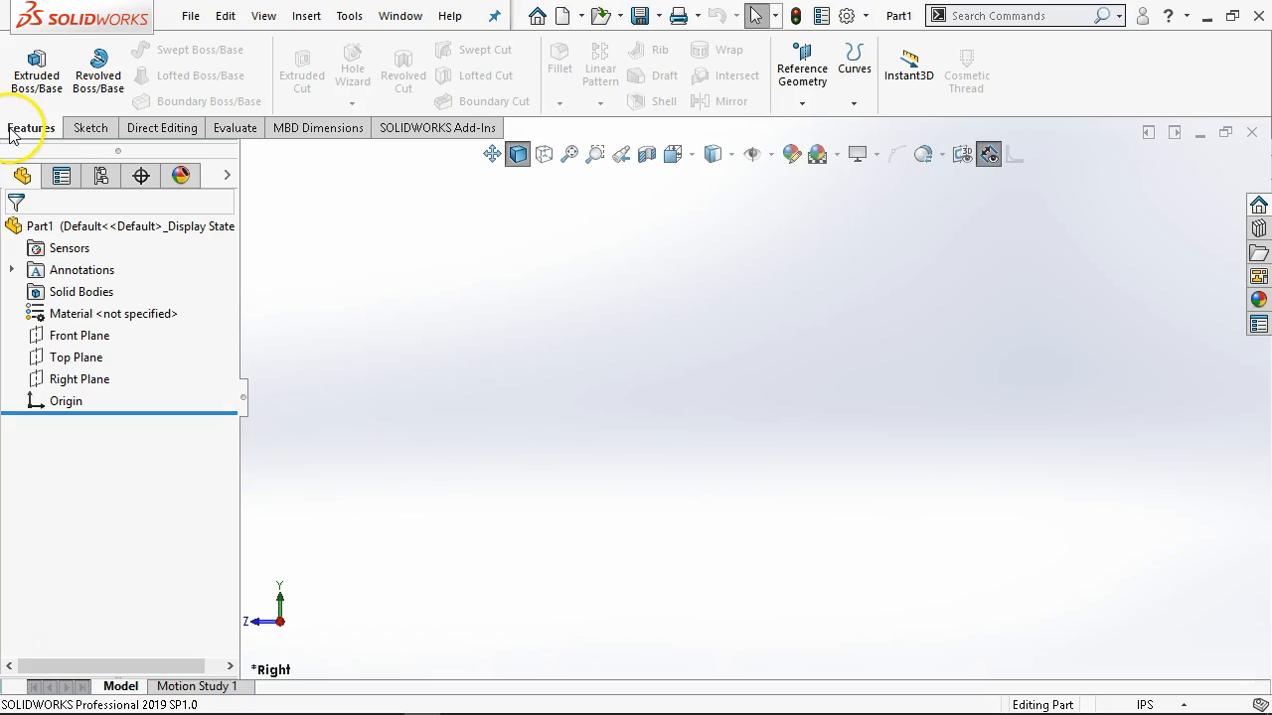
# - Look over the Sketch and Direct Editing command sets in the CommandManager
pyautogui.click(89, 128)
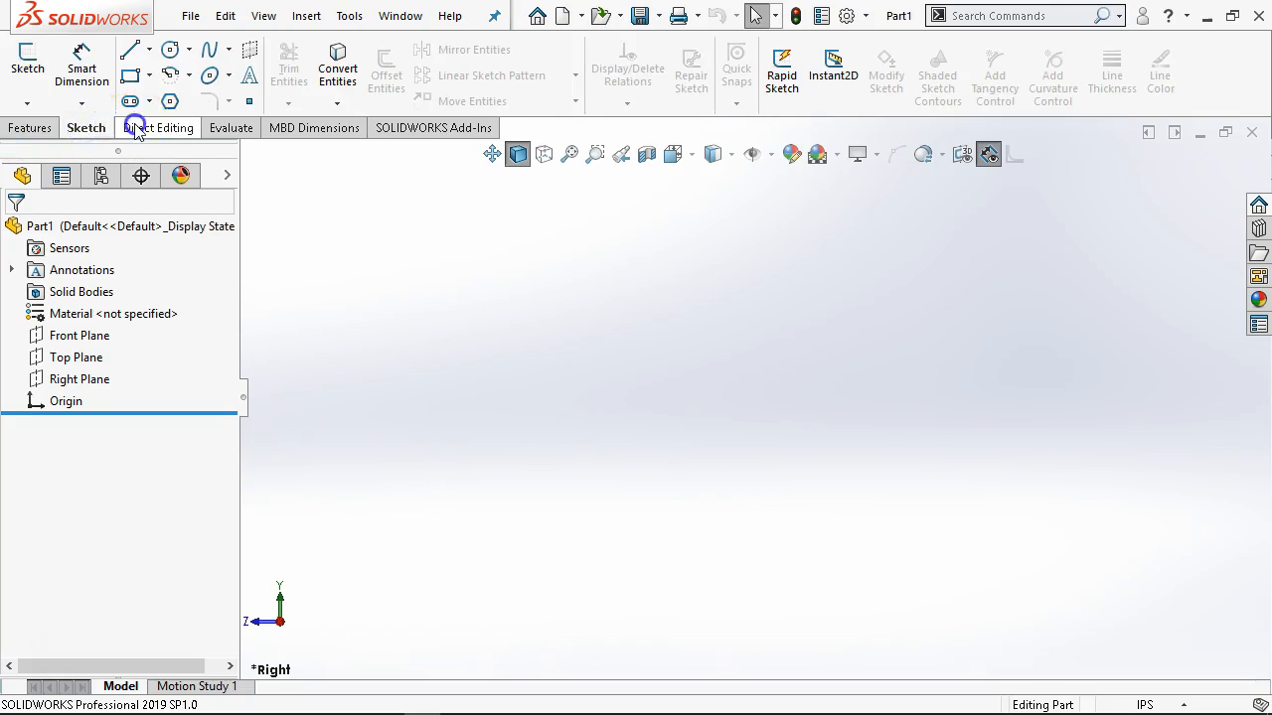
pyautogui.click(136, 128)
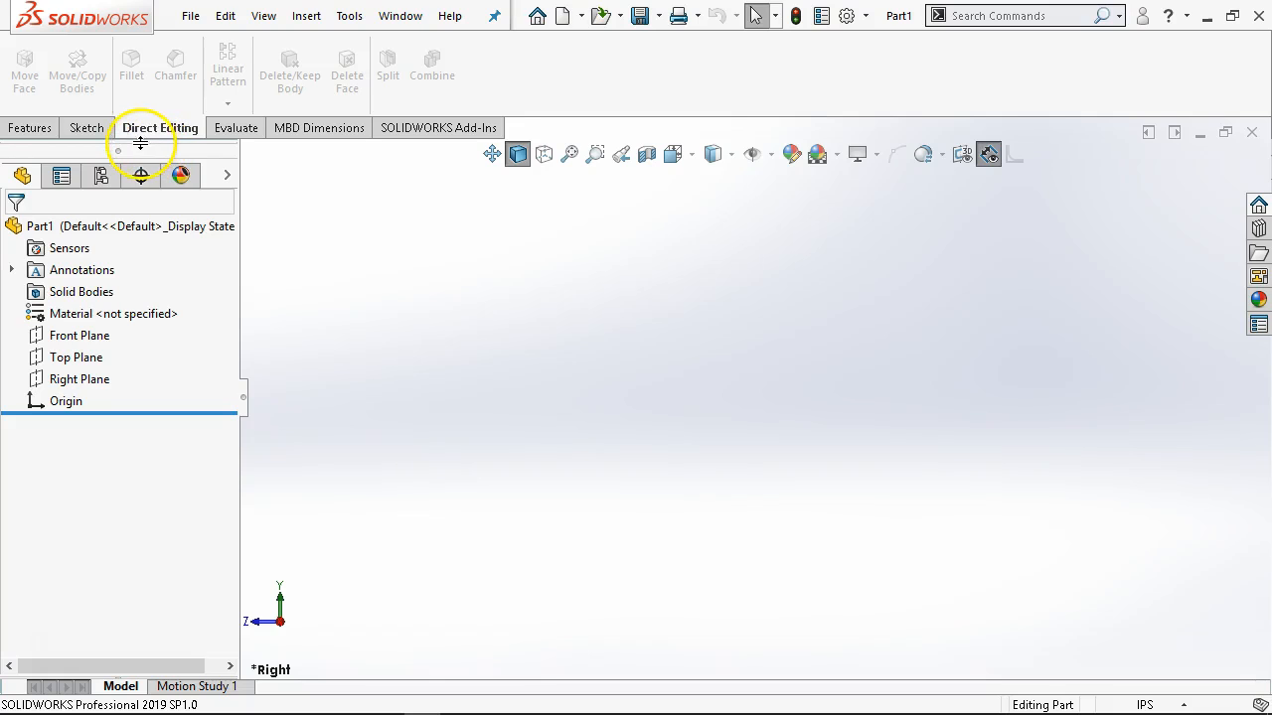
pyautogui.click(166, 129)
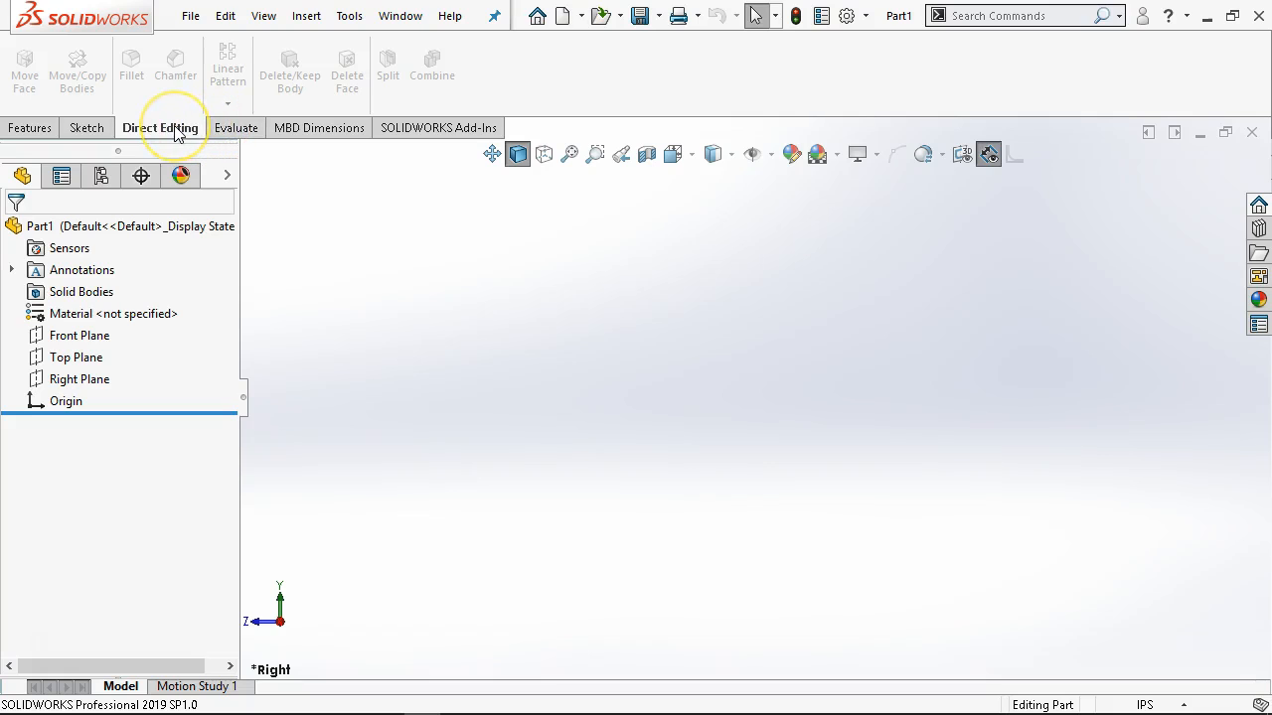
# - Hide the Direct Editing tab from the CommandManager and show it again
pyautogui.rightClick(177, 133)
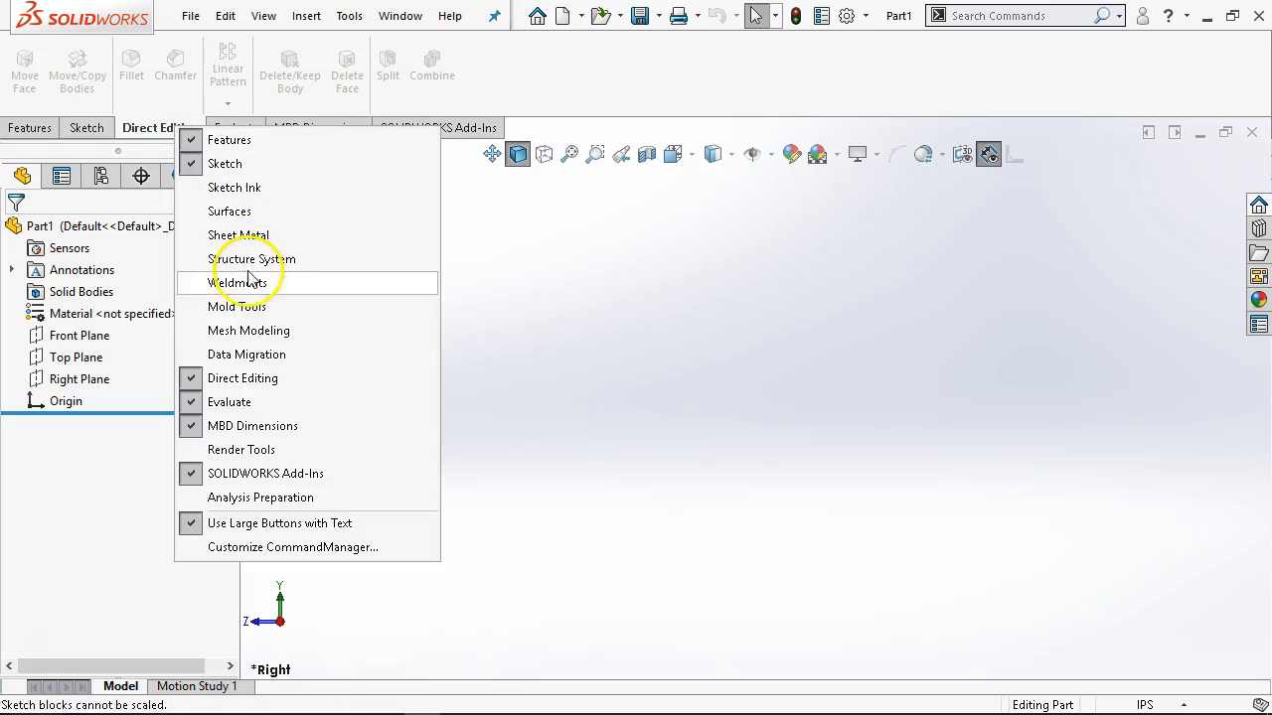
pyautogui.click(251, 381)
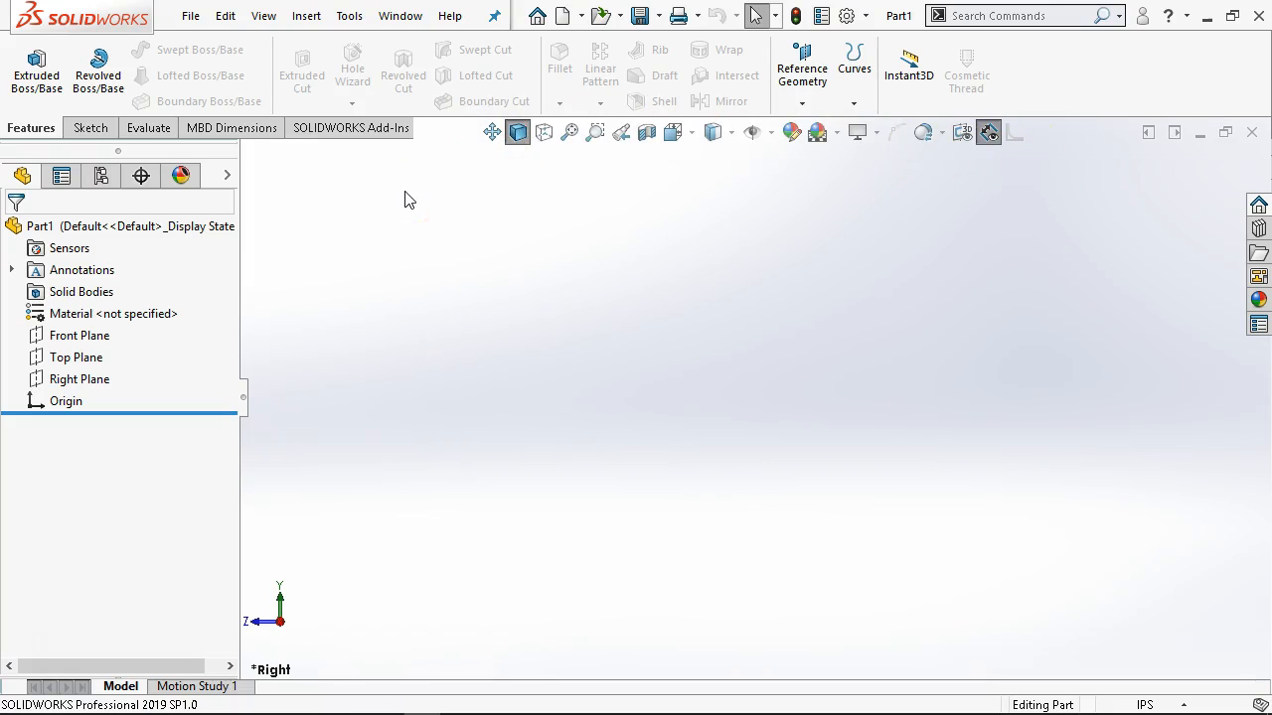
pyautogui.rightClick(211, 132)
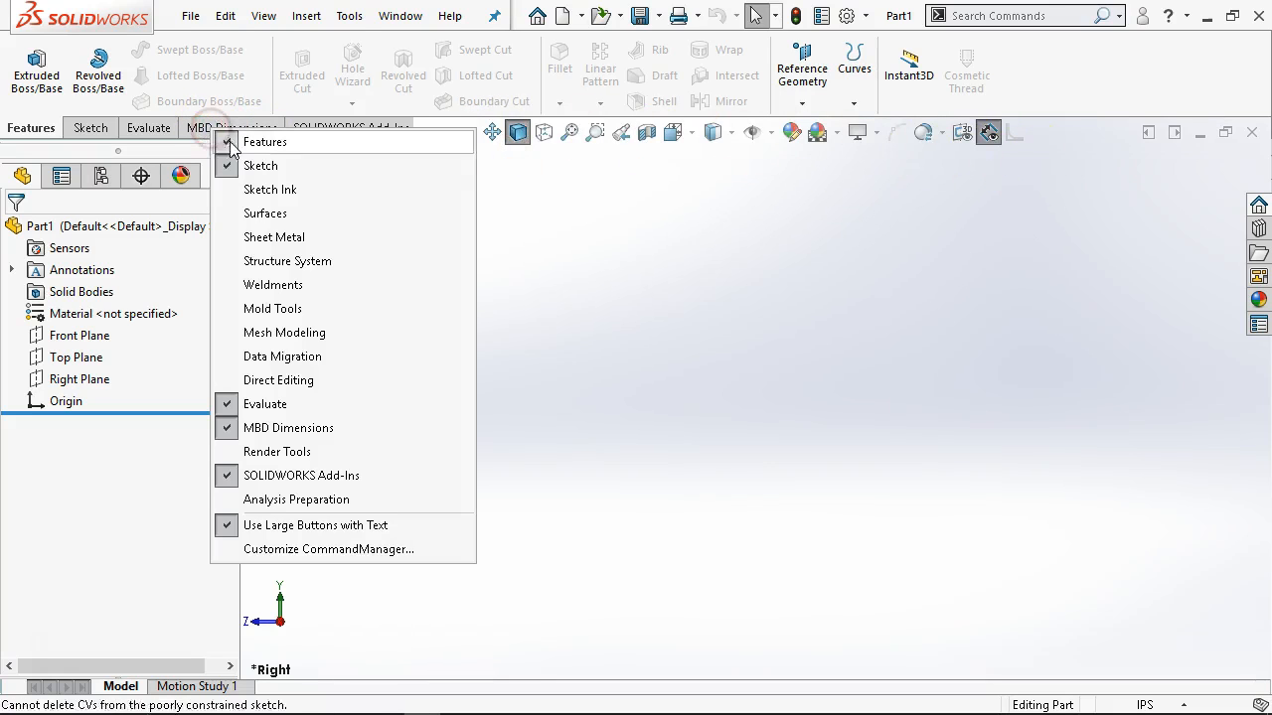
pyautogui.click(293, 379)
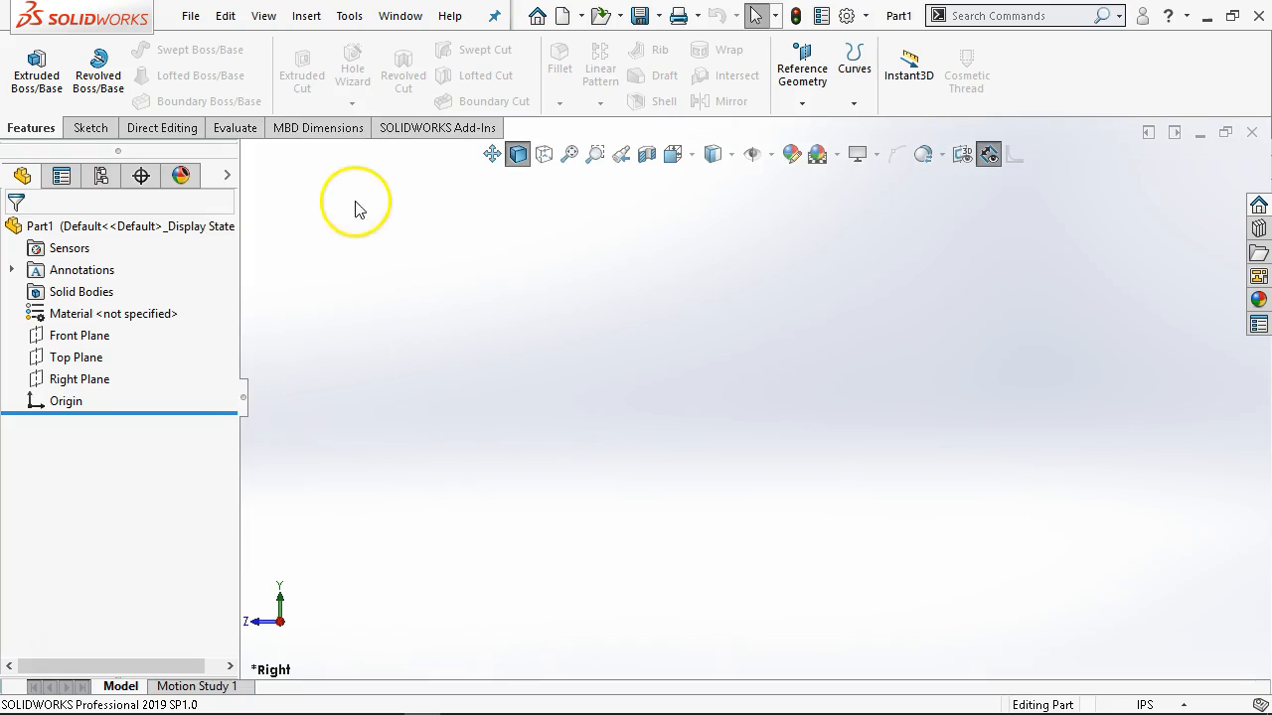
# - Hide the SOLIDWORKS Add-Ins tab from the CommandManager
pyautogui.rightClick(421, 127)
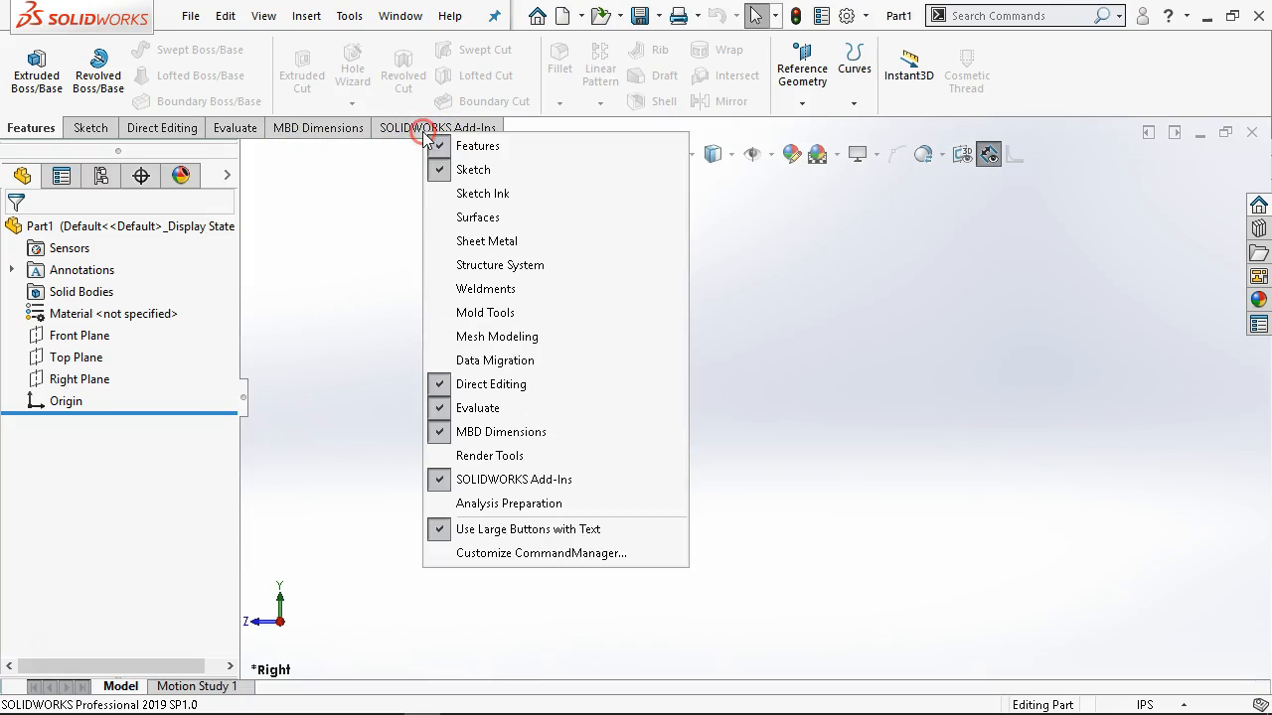
pyautogui.click(487, 479)
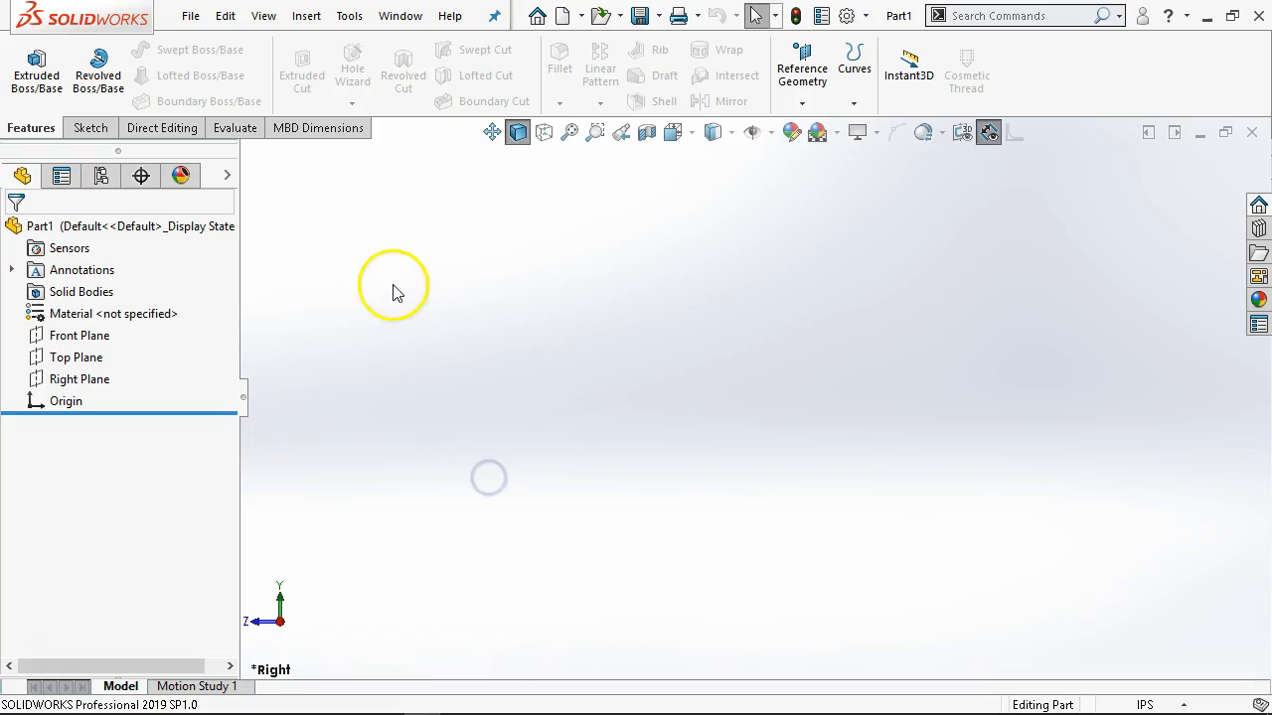
pyautogui.click(865, 15)
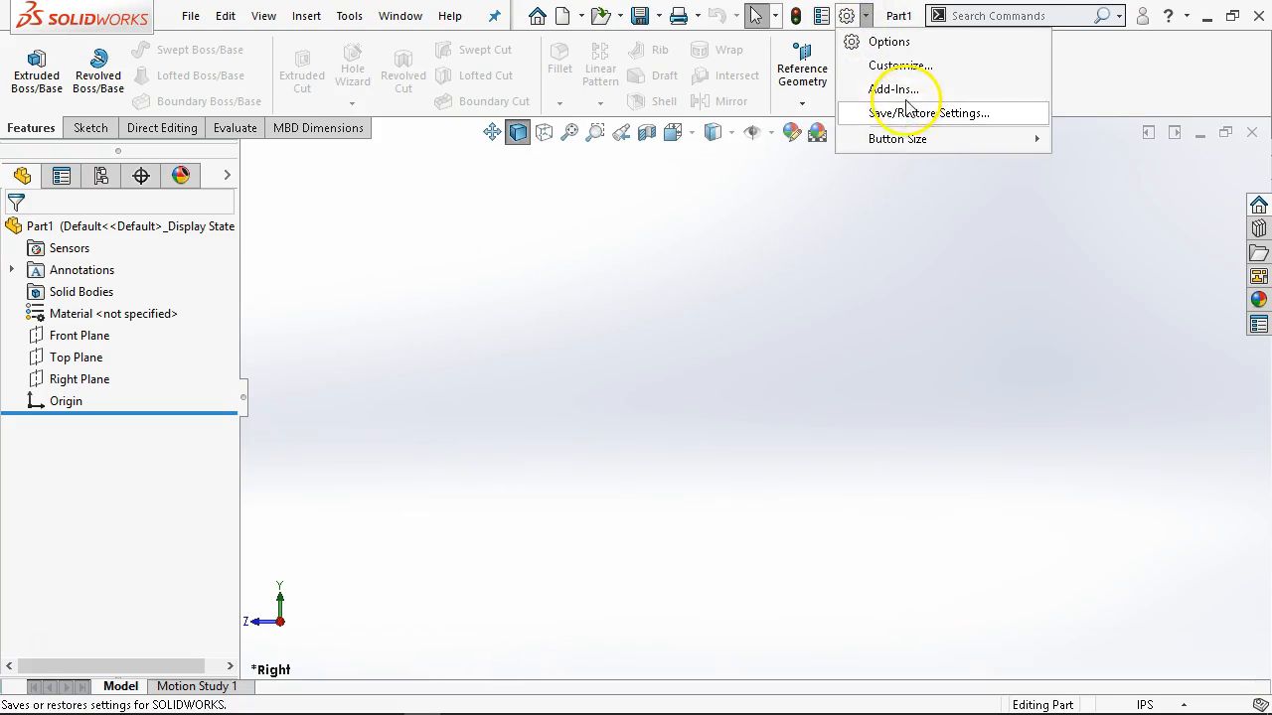
pyautogui.moveTo(903, 148)
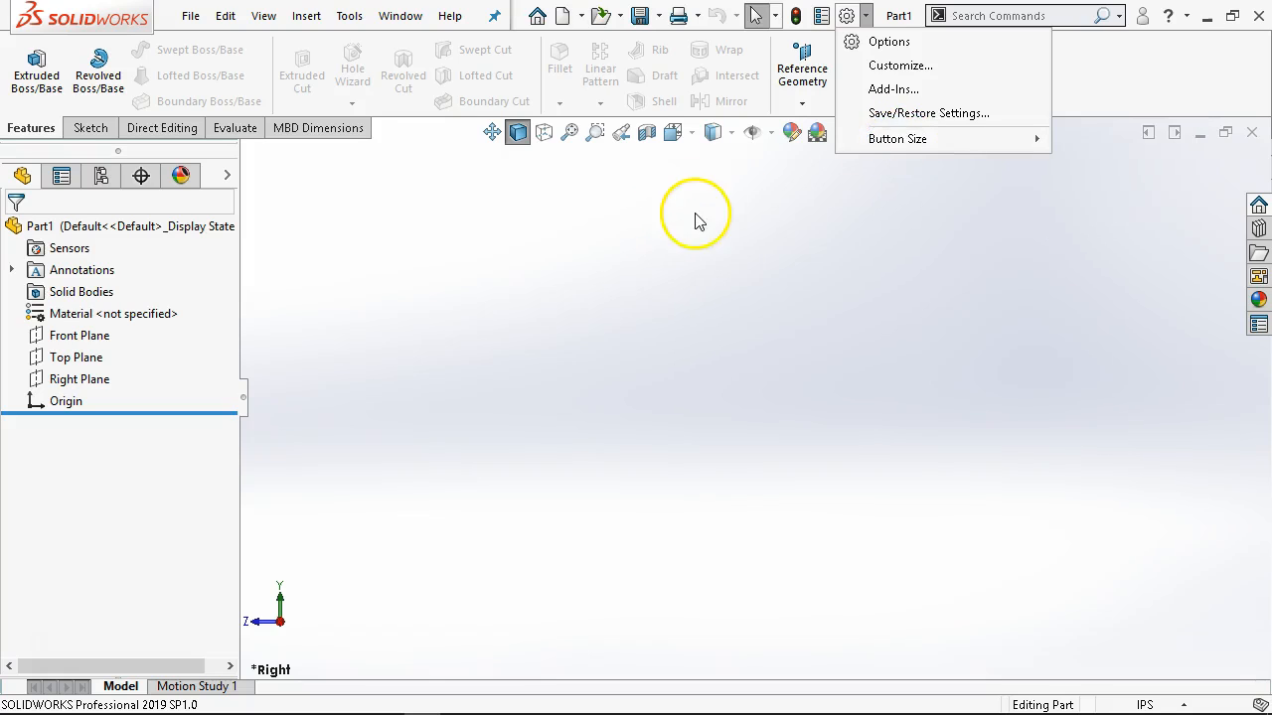
pyautogui.click(726, 221)
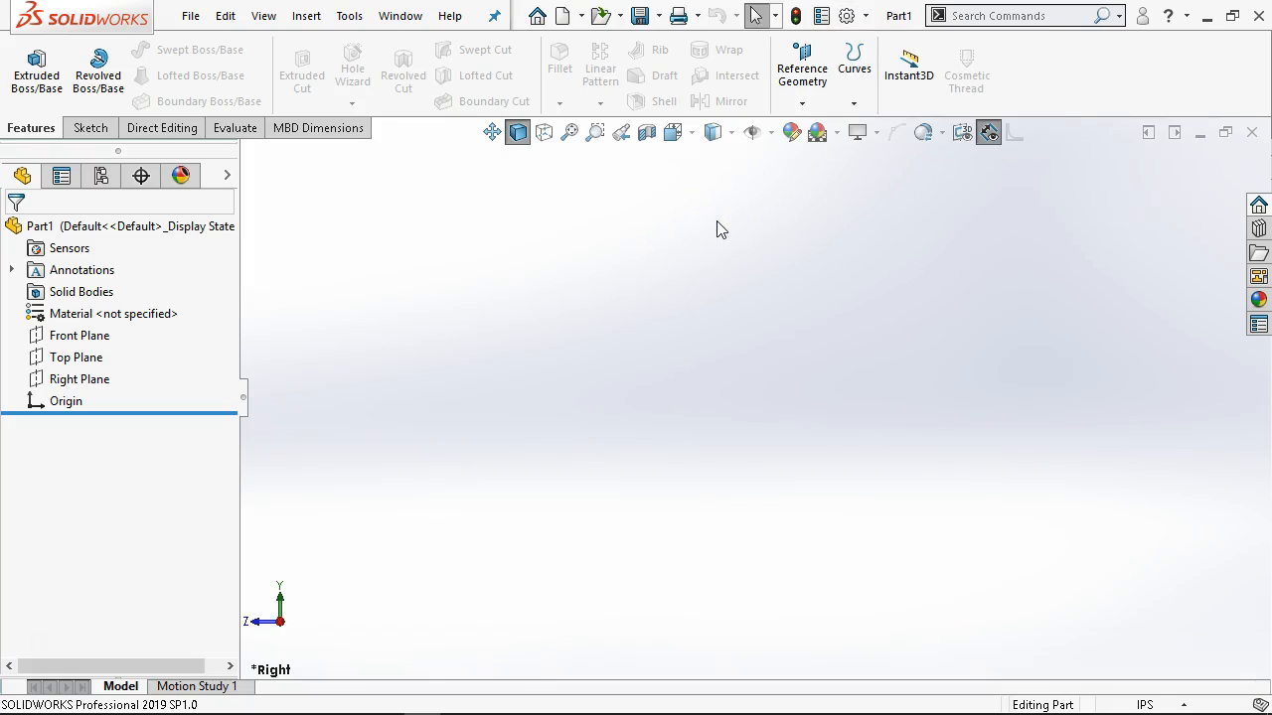
pyautogui.click(735, 217)
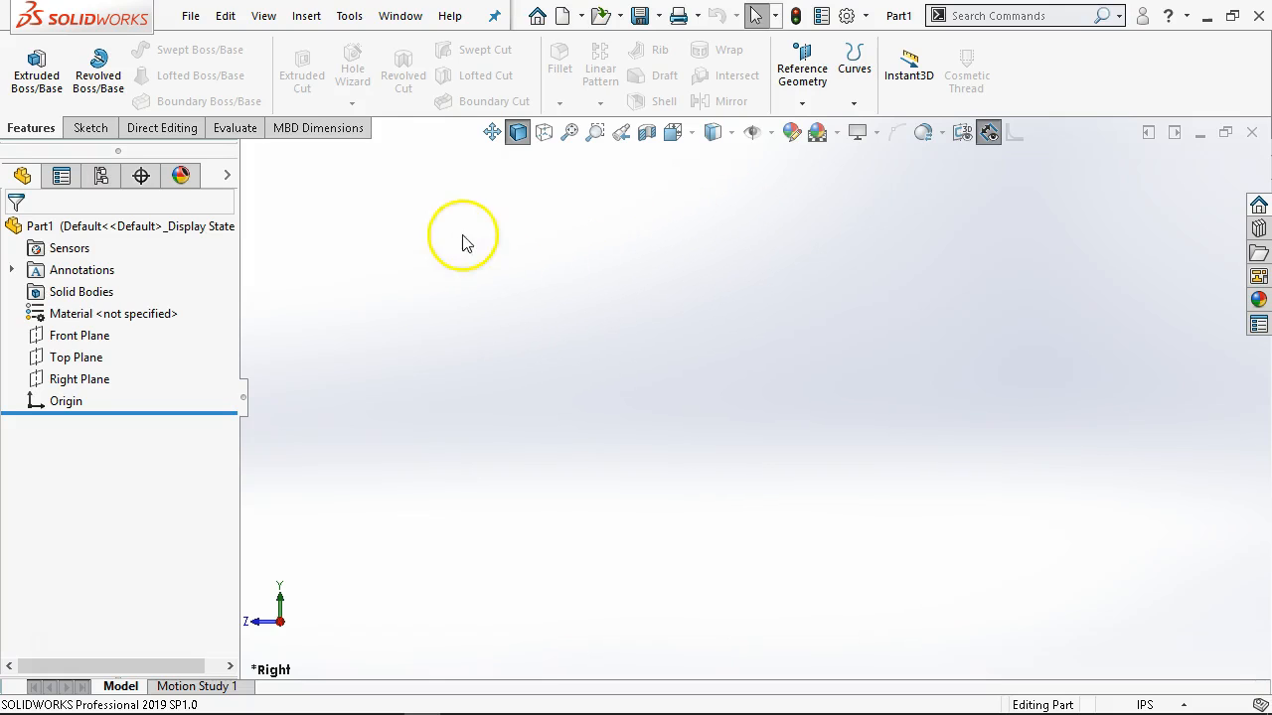
# - Examine the Direct Editing and Evaluate command sets, including the hidden overflow tools such as the Xpress wizards, Costing and Sustainability
pyautogui.click(157, 133)
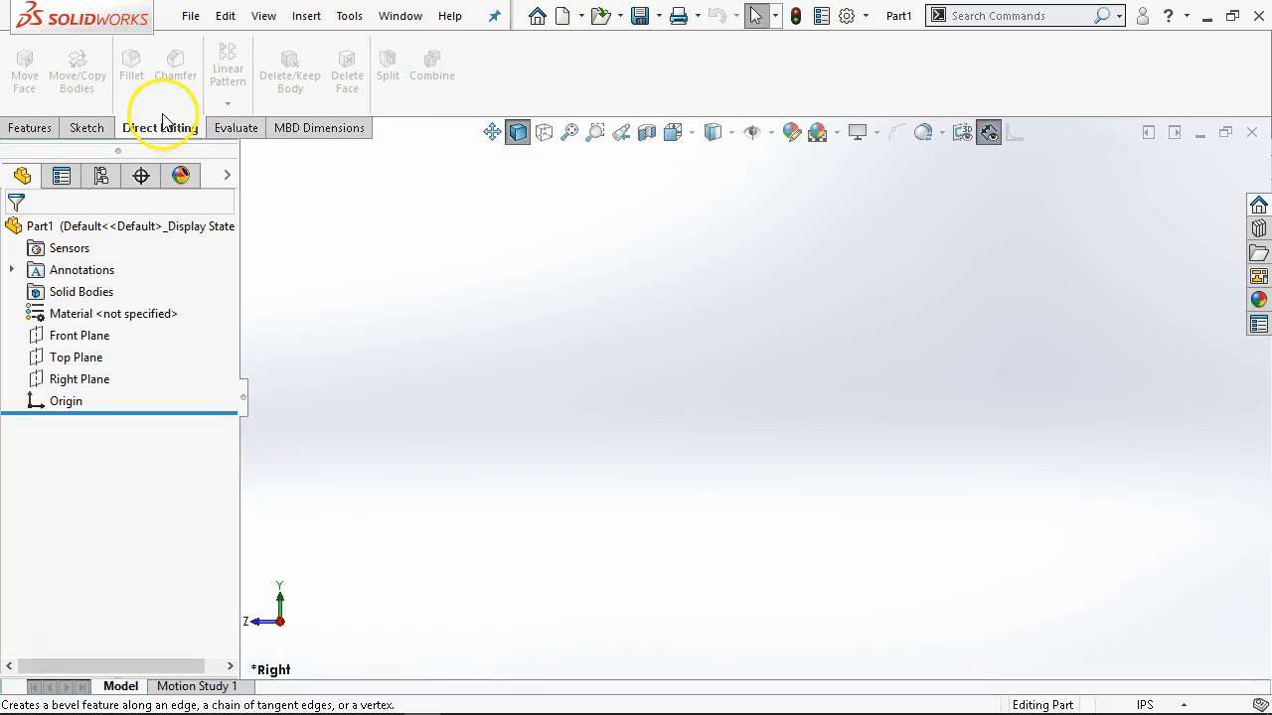
pyautogui.click(227, 135)
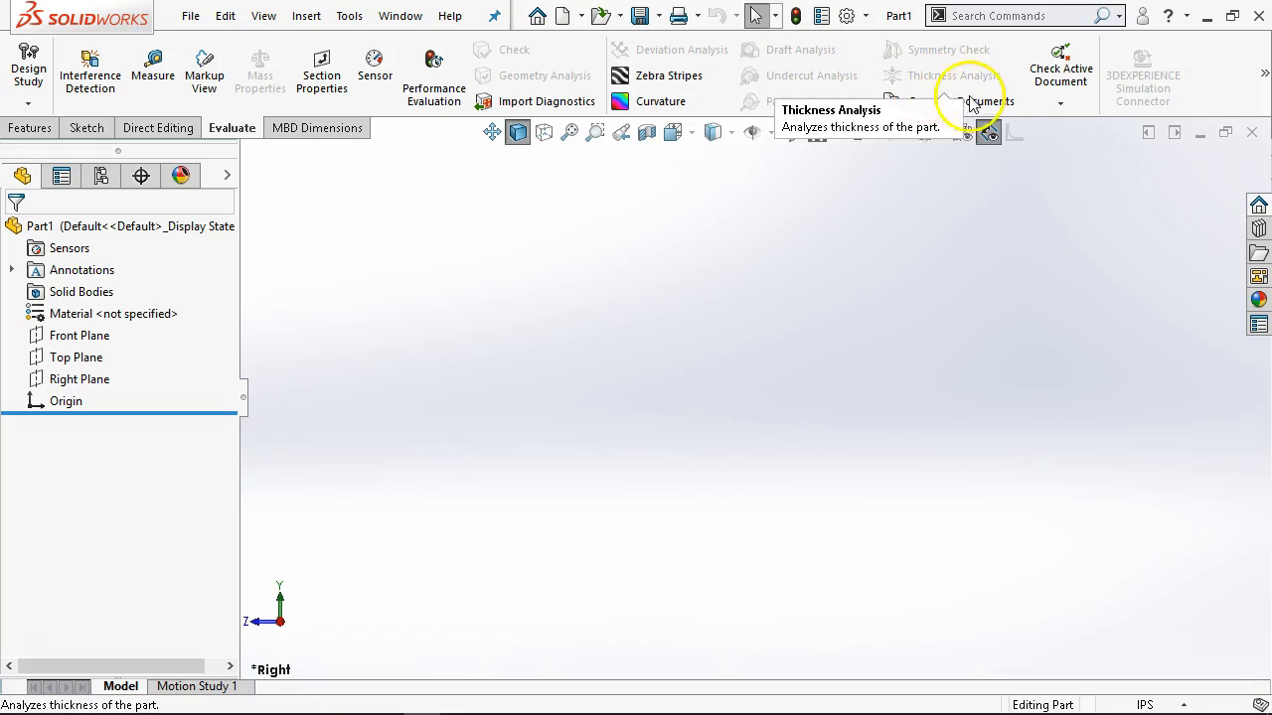
pyautogui.click(1265, 79)
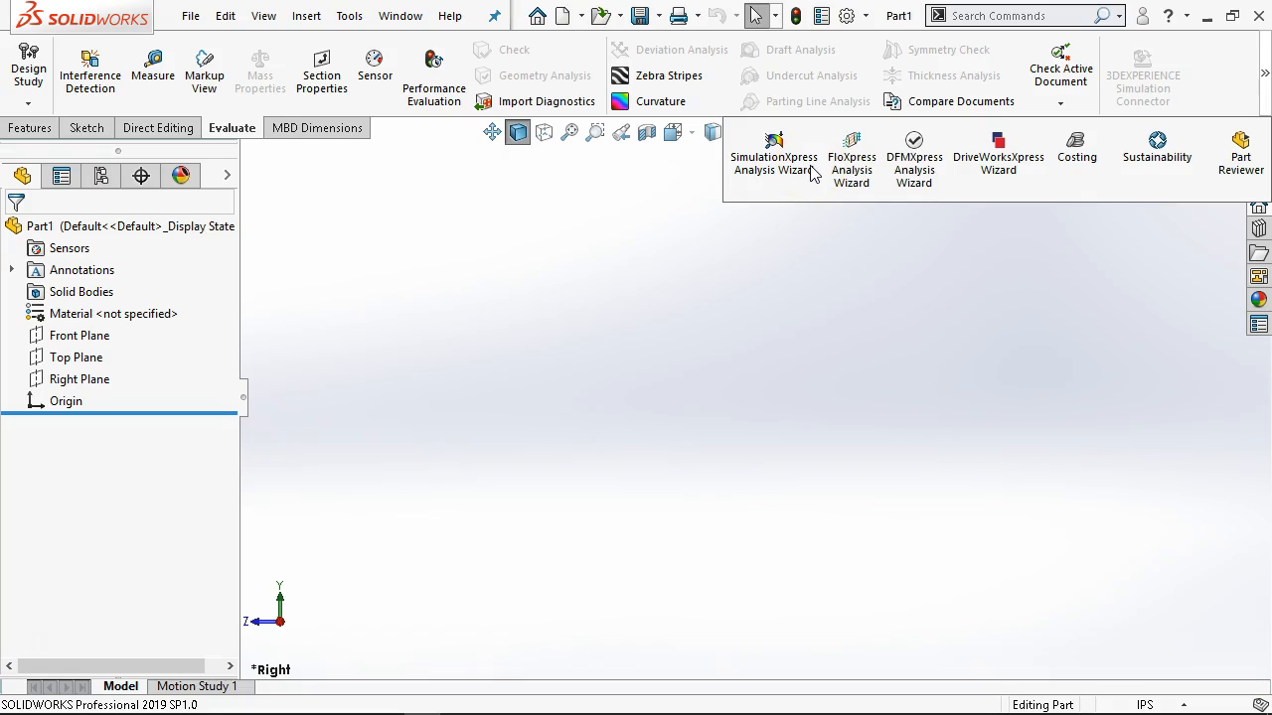
pyautogui.click(921, 189)
pyautogui.click(845, 276)
pyautogui.click(449, 206)
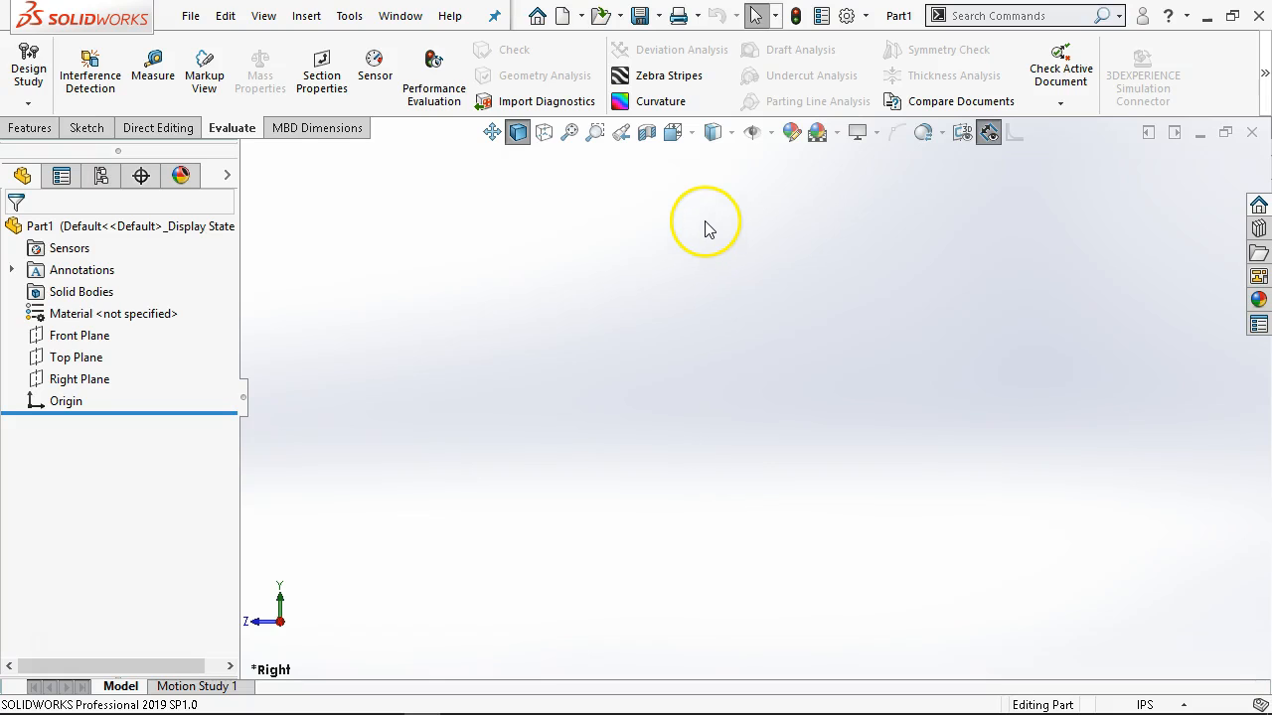
# - Show SOLIDWORKS Resources in the Task Pane and look over the workspace layouts and toolbar visibility options, including Task Pane
pyautogui.click(1258, 205)
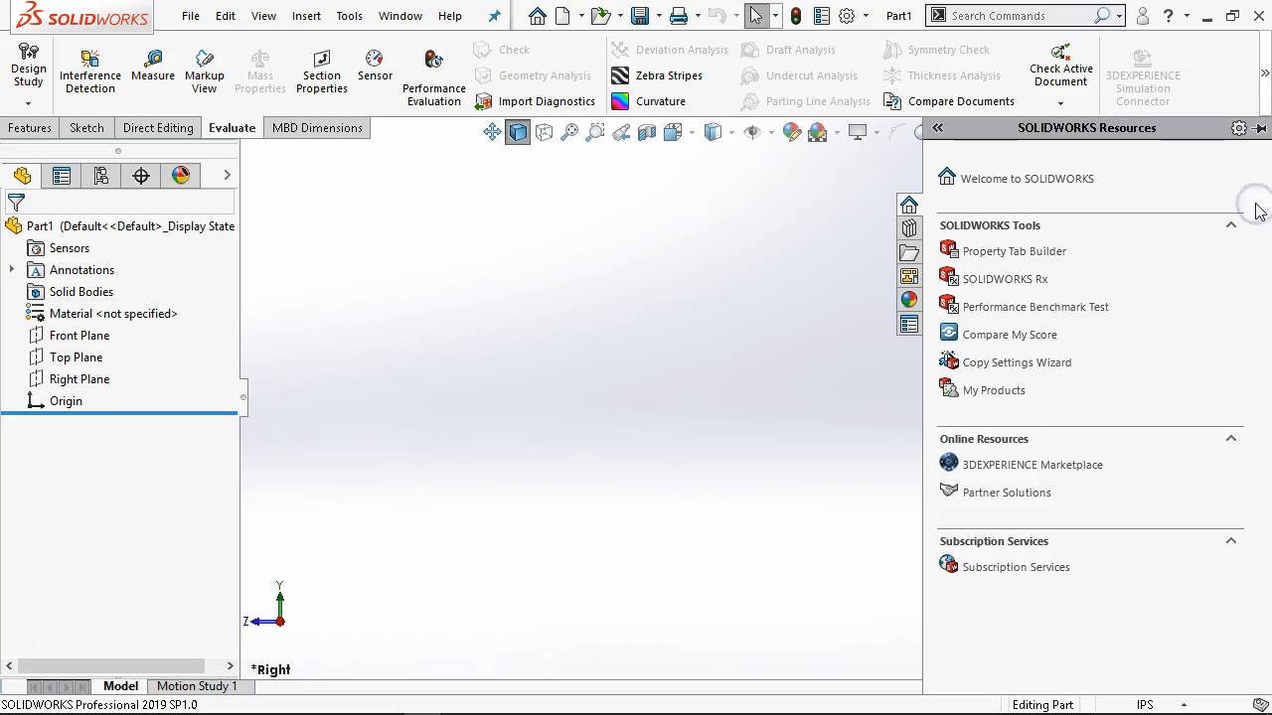
pyautogui.click(261, 17)
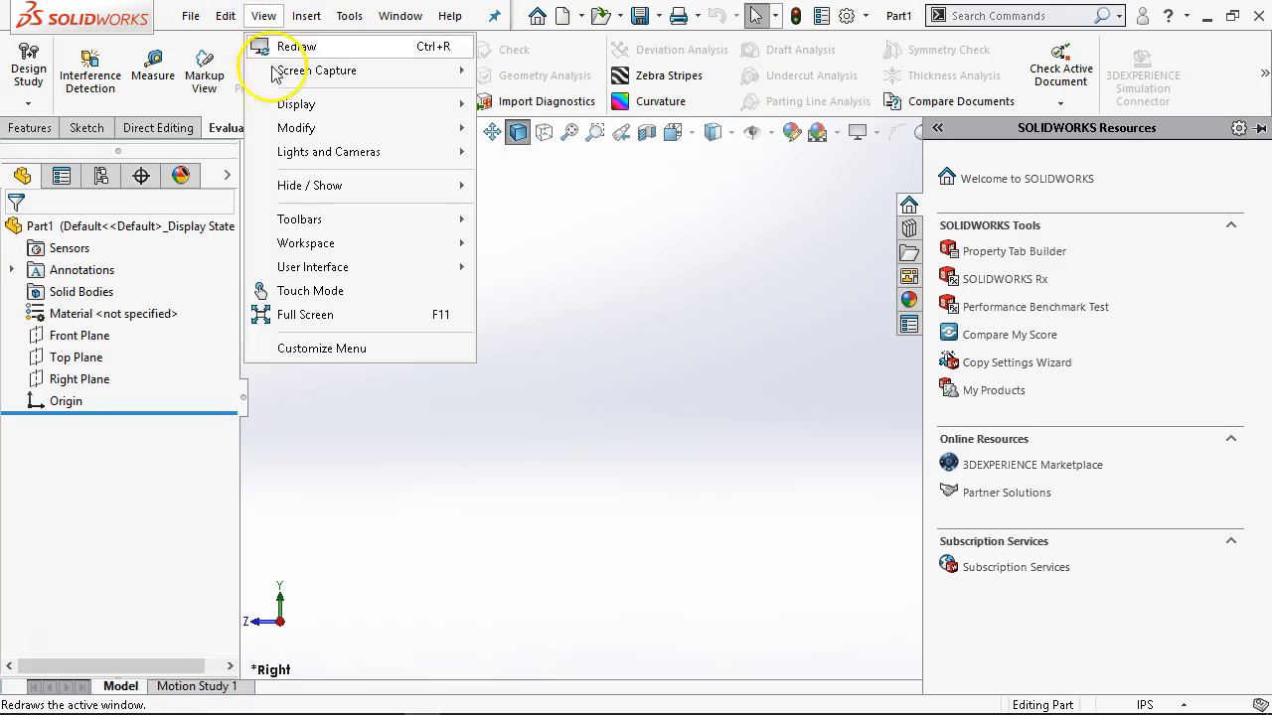
pyautogui.moveTo(317, 252)
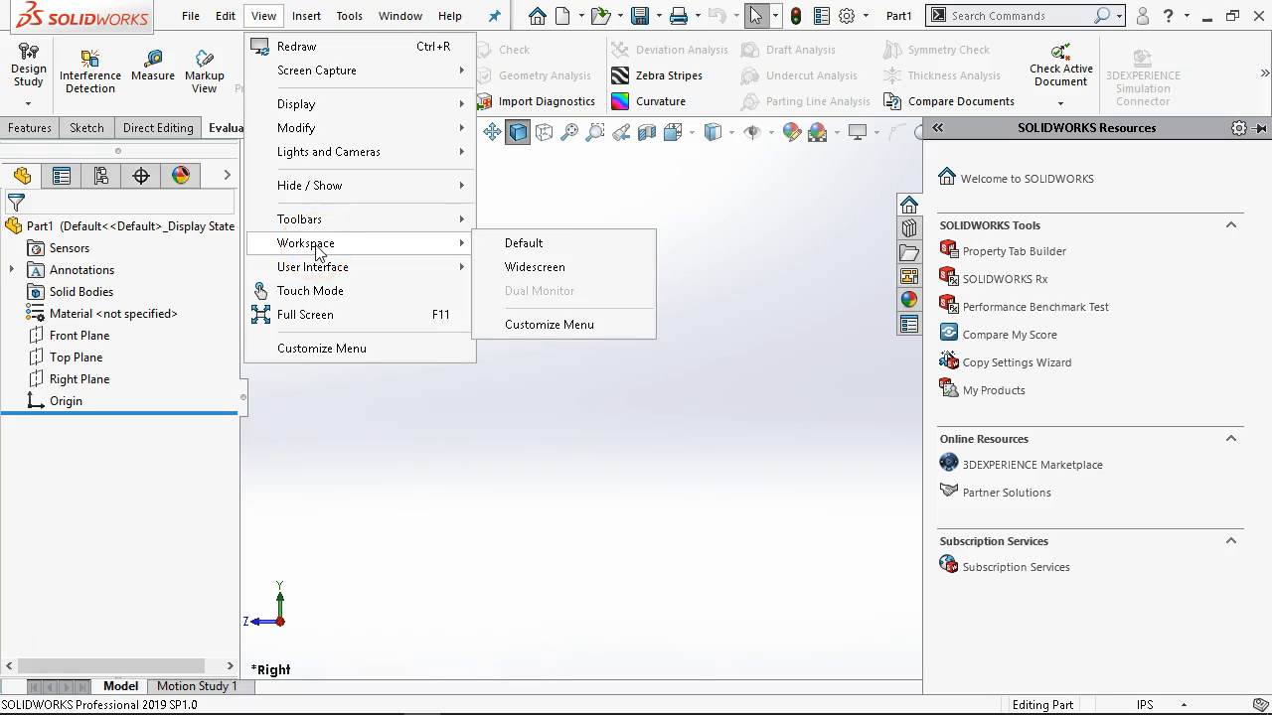
pyautogui.moveTo(323, 229)
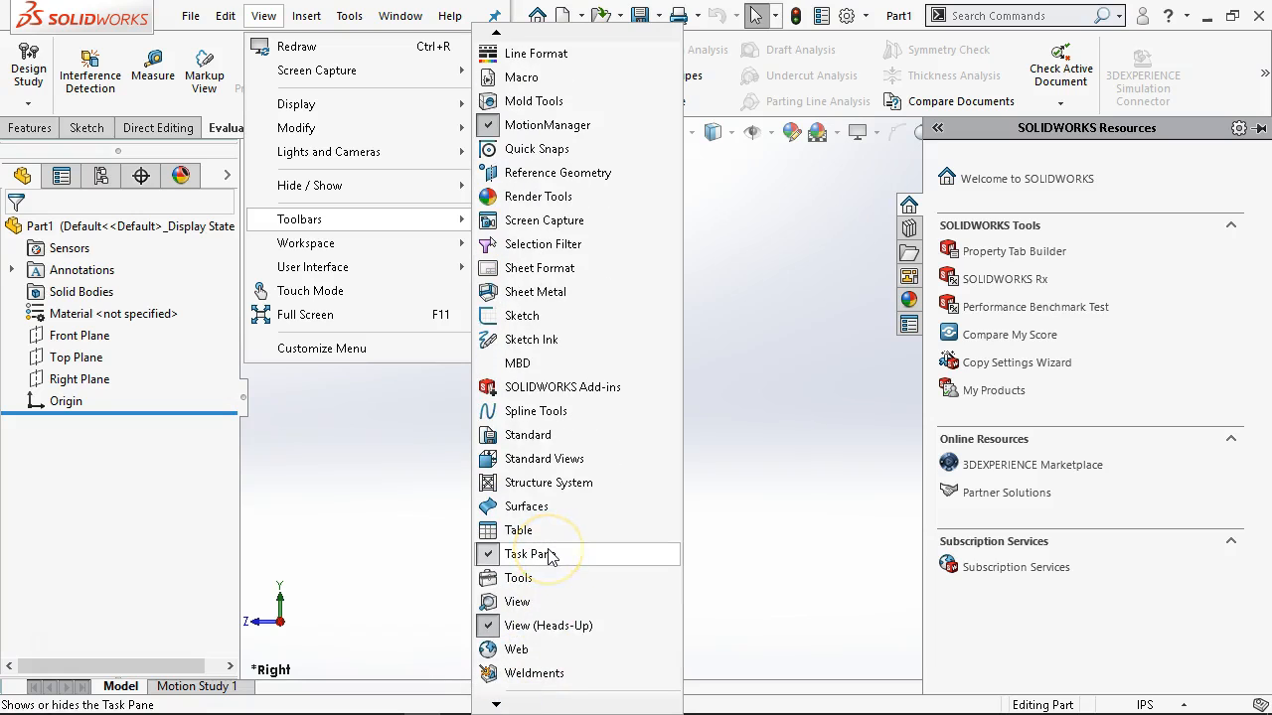
pyautogui.click(430, 444)
# - Hide the Task Pane through the toolbar visibility list and show it again
pyautogui.rightClick(1198, 60)
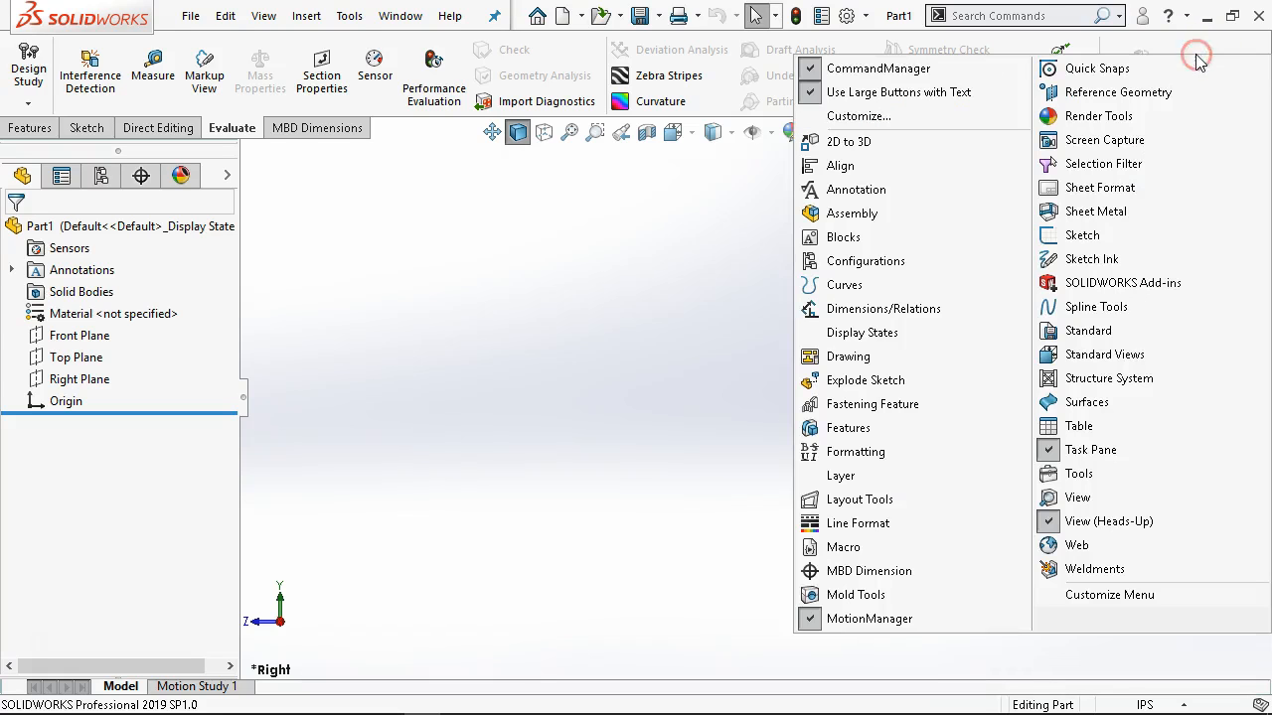
pyautogui.click(1080, 452)
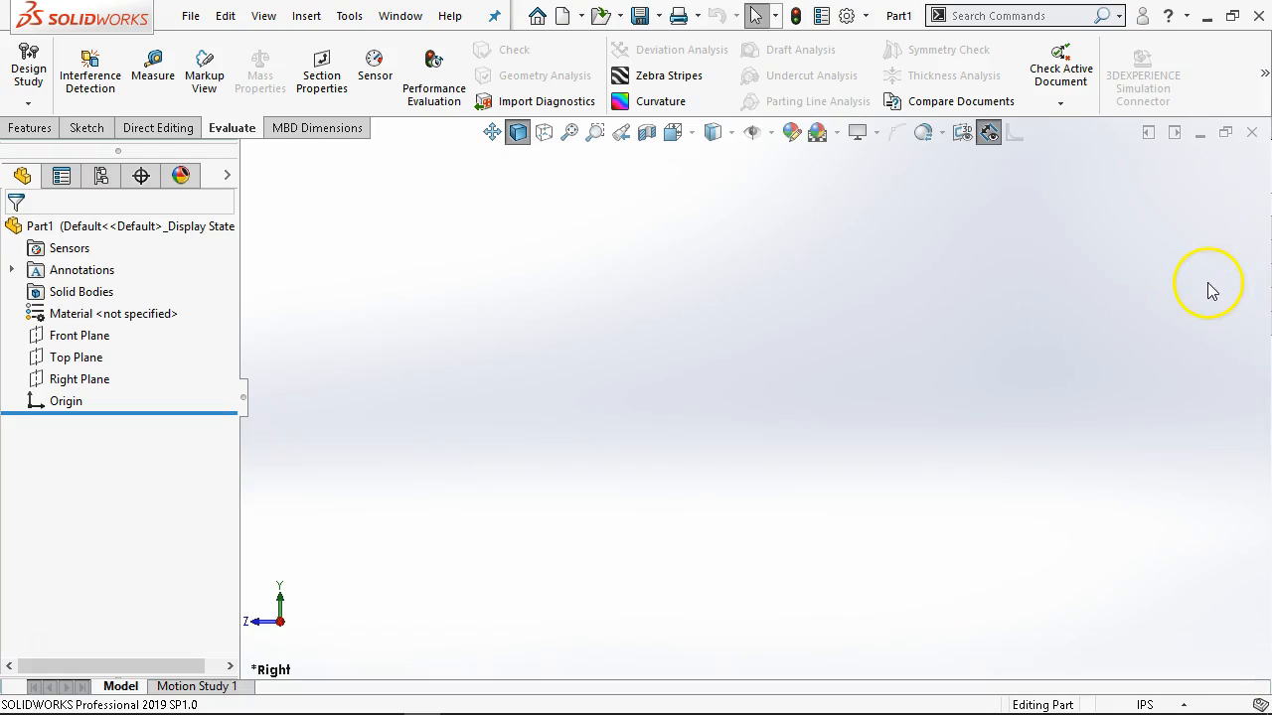
pyautogui.rightClick(1221, 62)
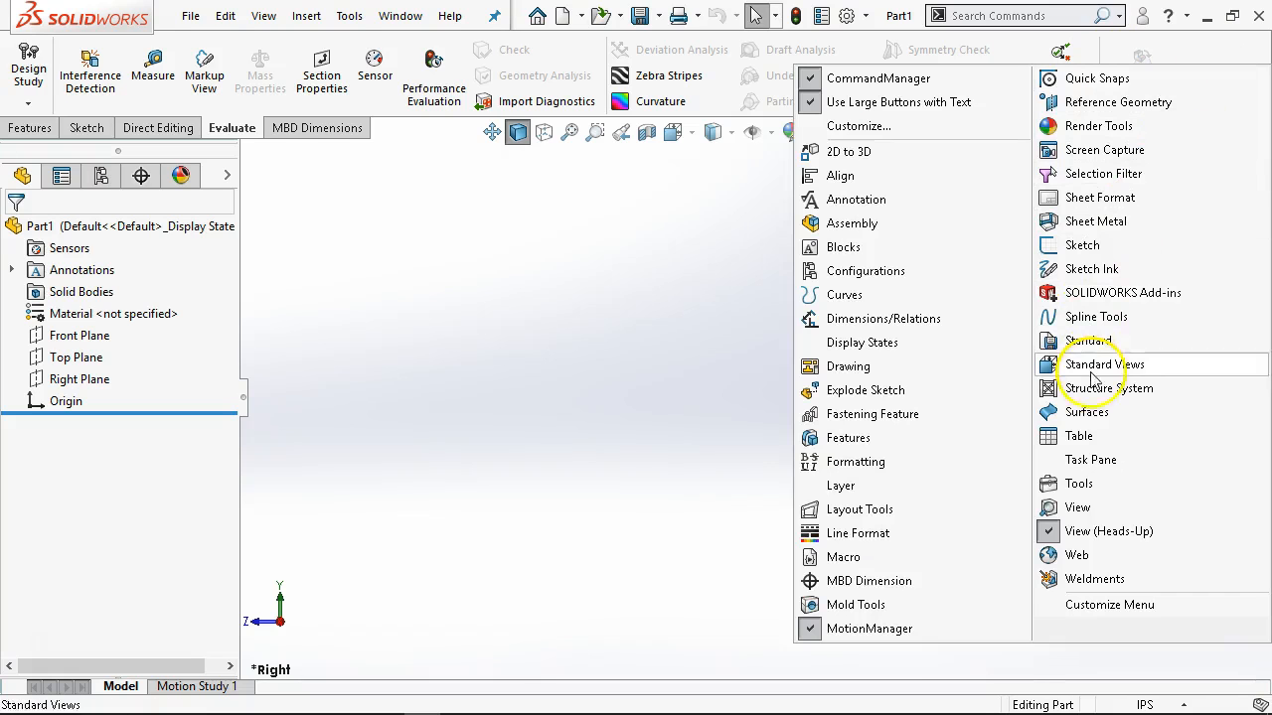
pyautogui.click(1082, 459)
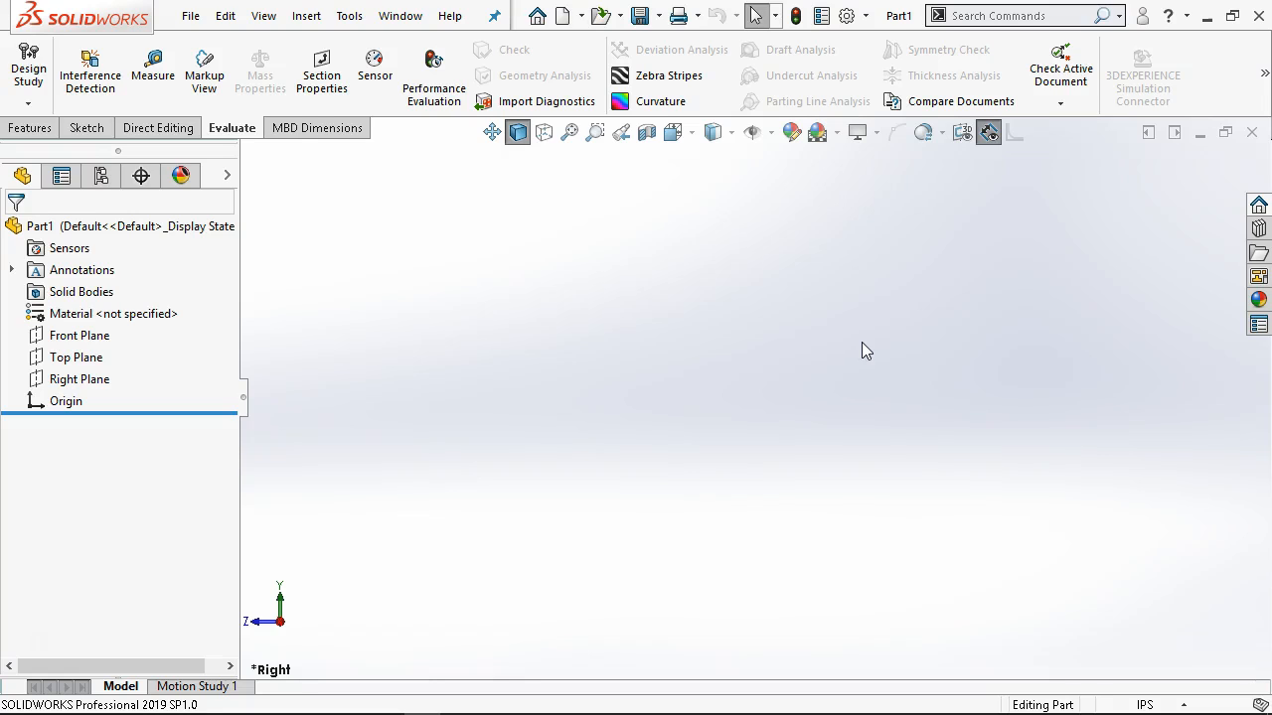
# - Switch the part window to full screen display
pyautogui.press('XF86MonBrightnessUp')
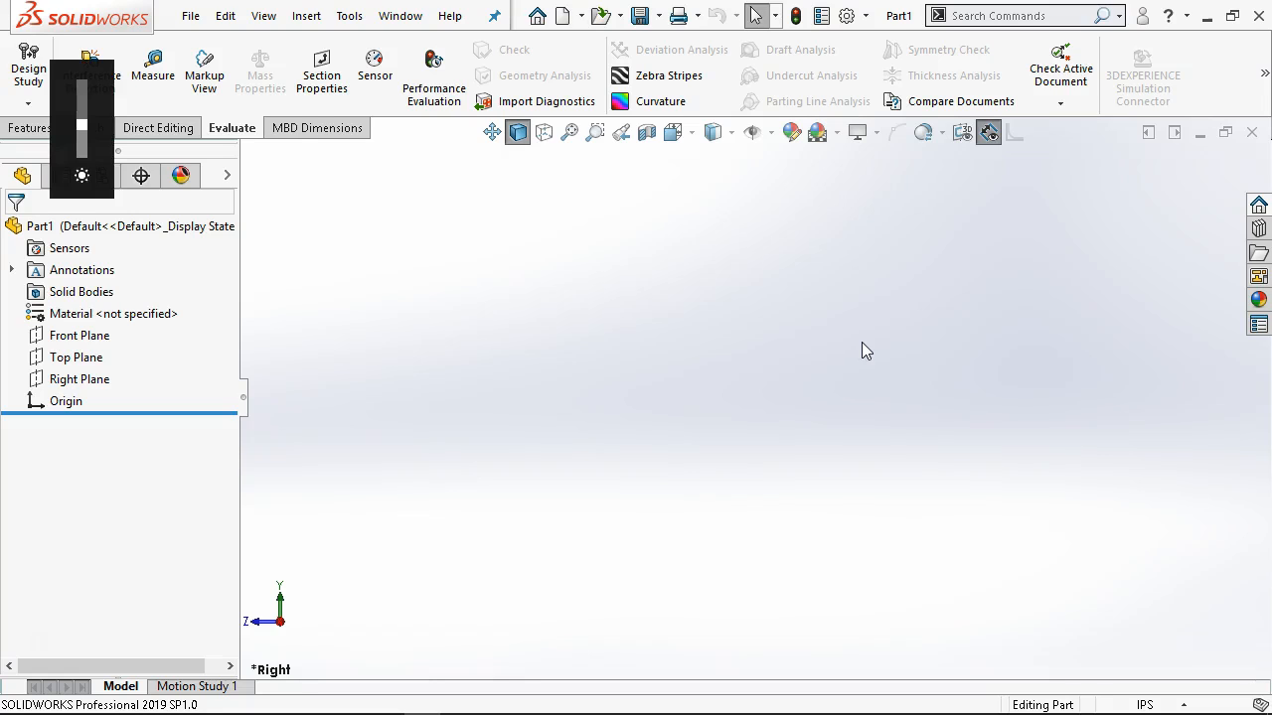
pyautogui.press('F11')
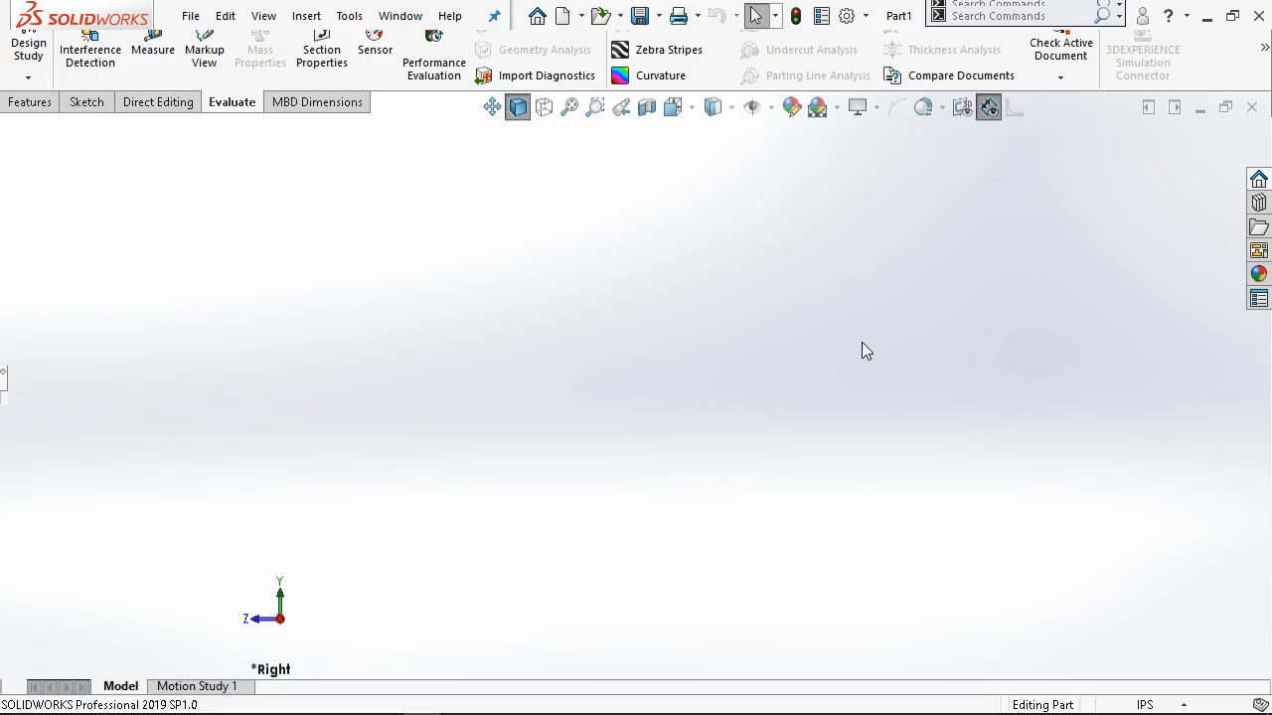
# - Toggle the full screen display, leaving the part in the normal window layout
pyautogui.press('F11')
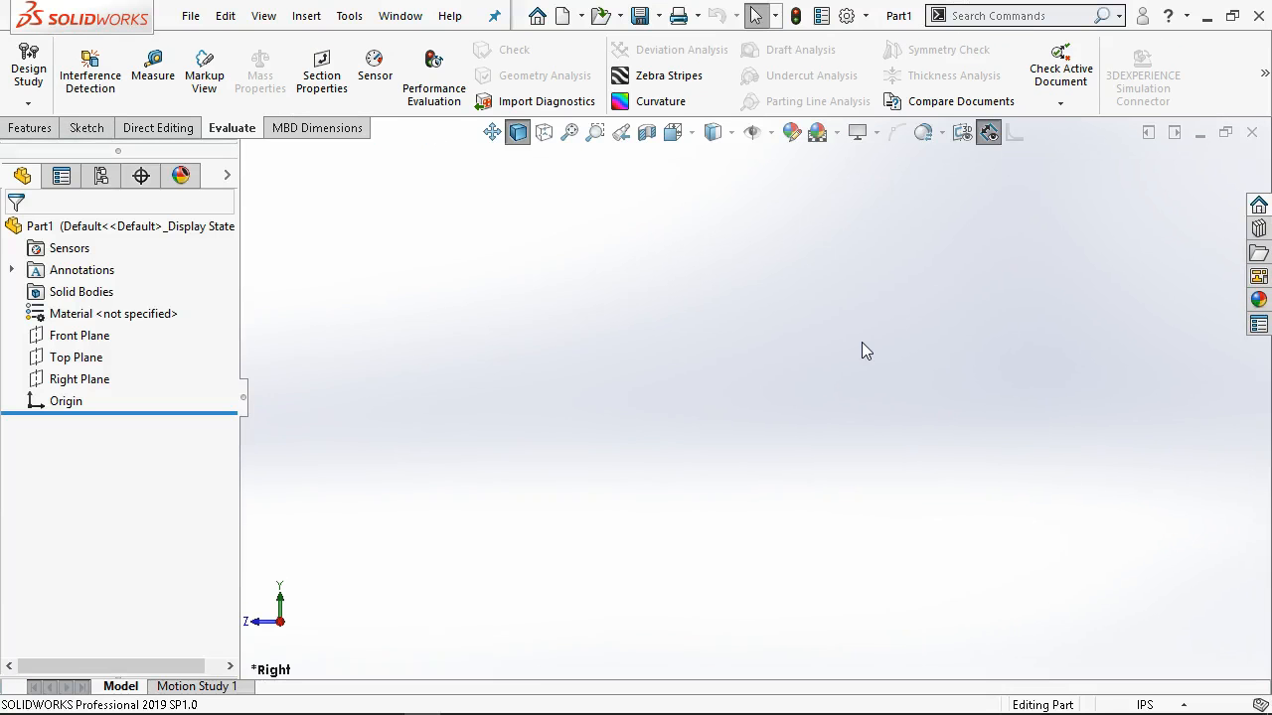
pyautogui.press('F11')
pyautogui.press('F11')
# - Hide the CommandManager and show it again, keeping the FeatureManager tree in place
pyautogui.press('F10')
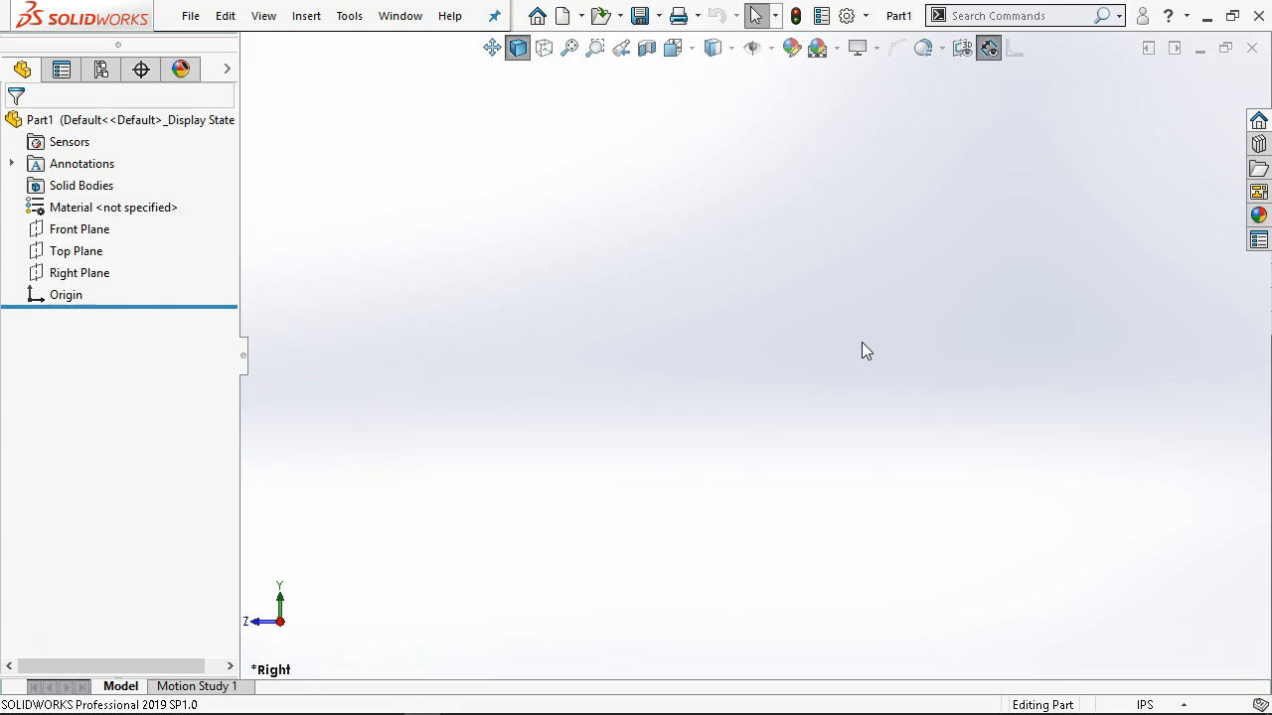
pyautogui.press('F10')
pyautogui.press('F10')
pyautogui.press('F10')
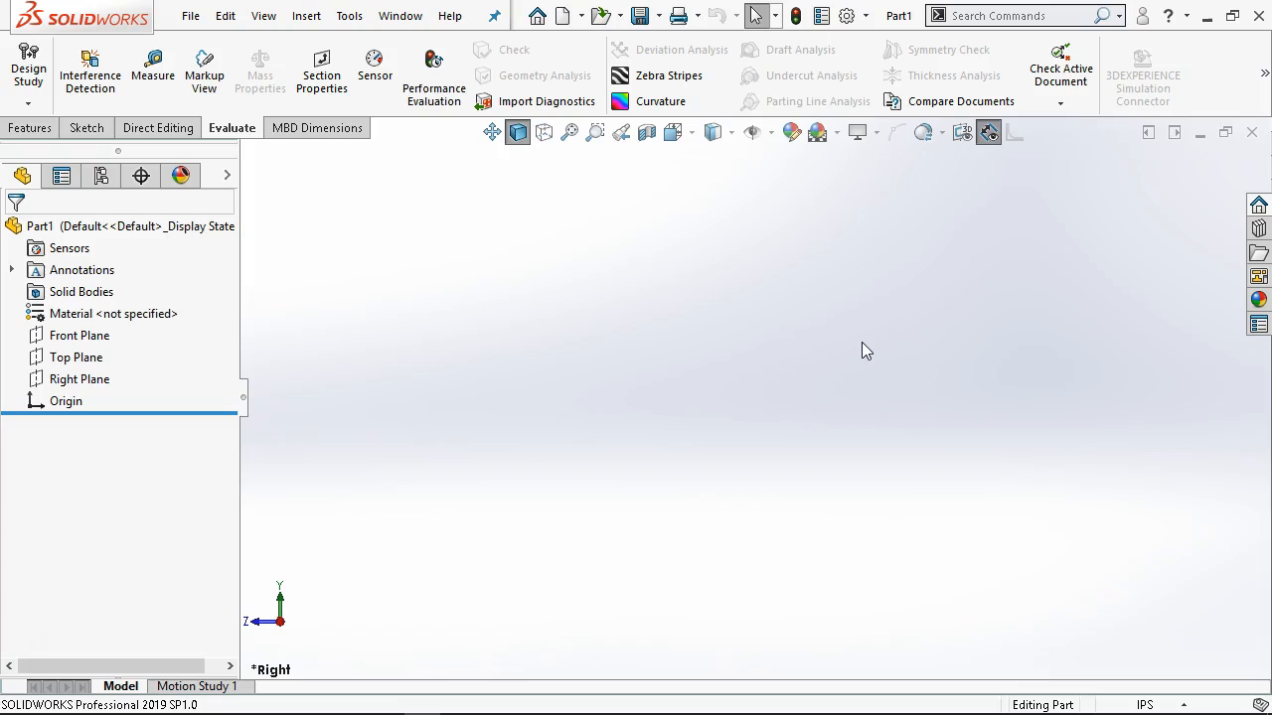
# - Hide and restore the FeatureManager tree, and expand and collapse its Display Pane
pyautogui.press('F9')
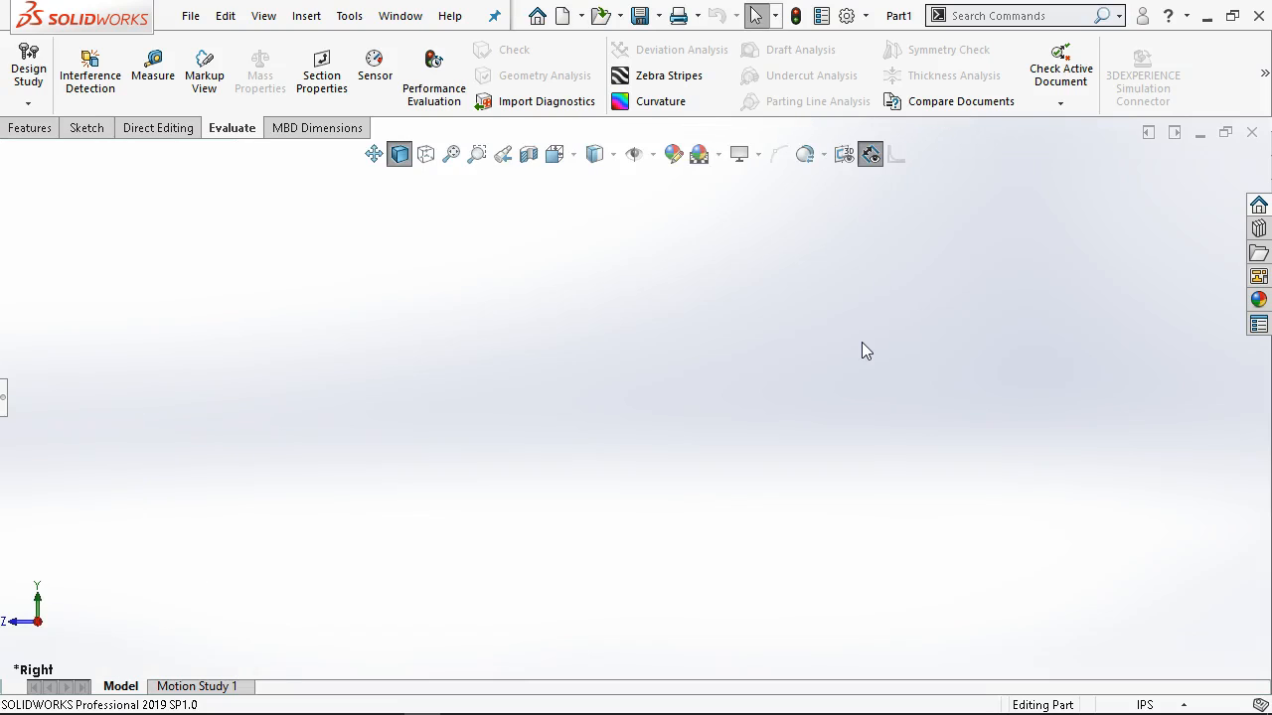
pyautogui.press('F9')
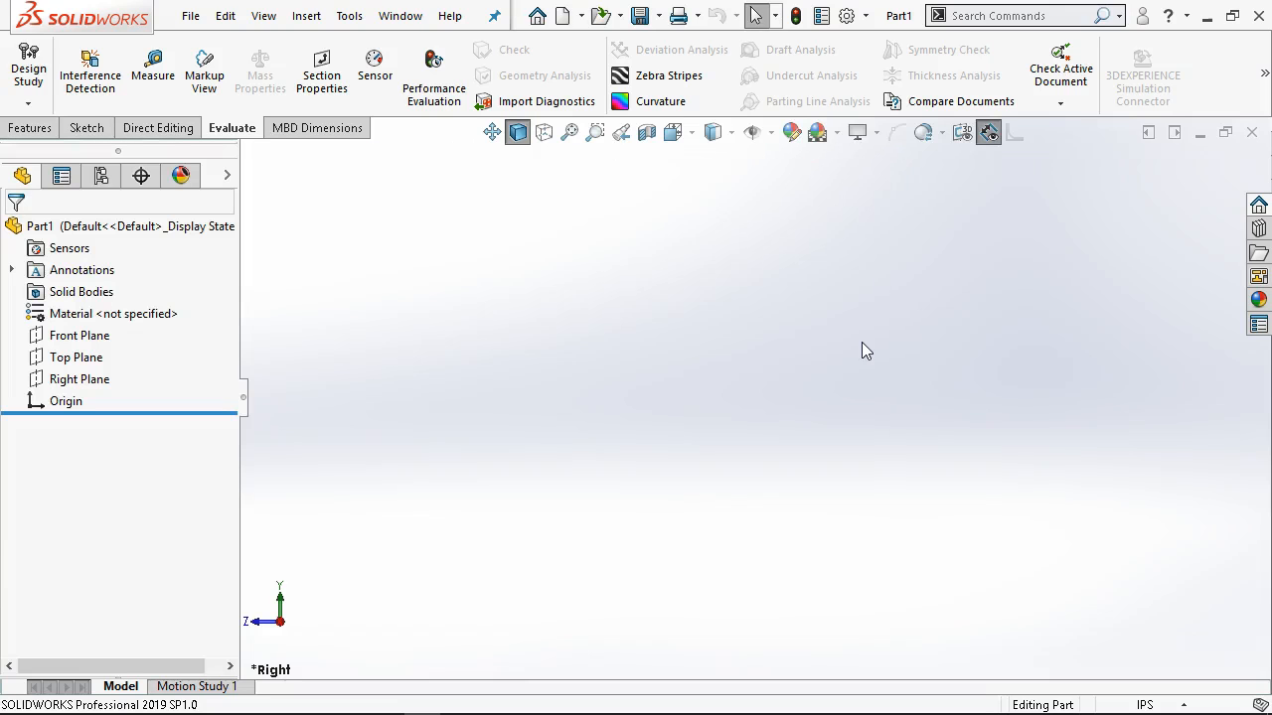
pyautogui.press('F8')
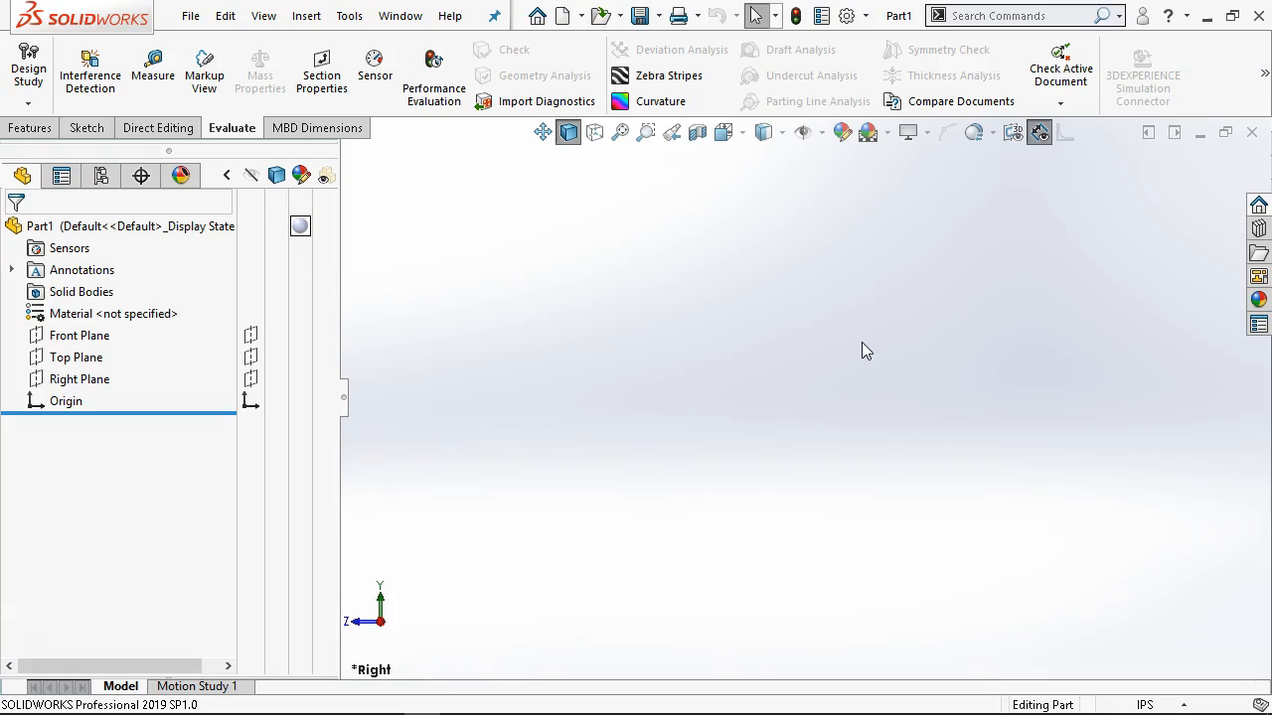
pyautogui.press('F8')
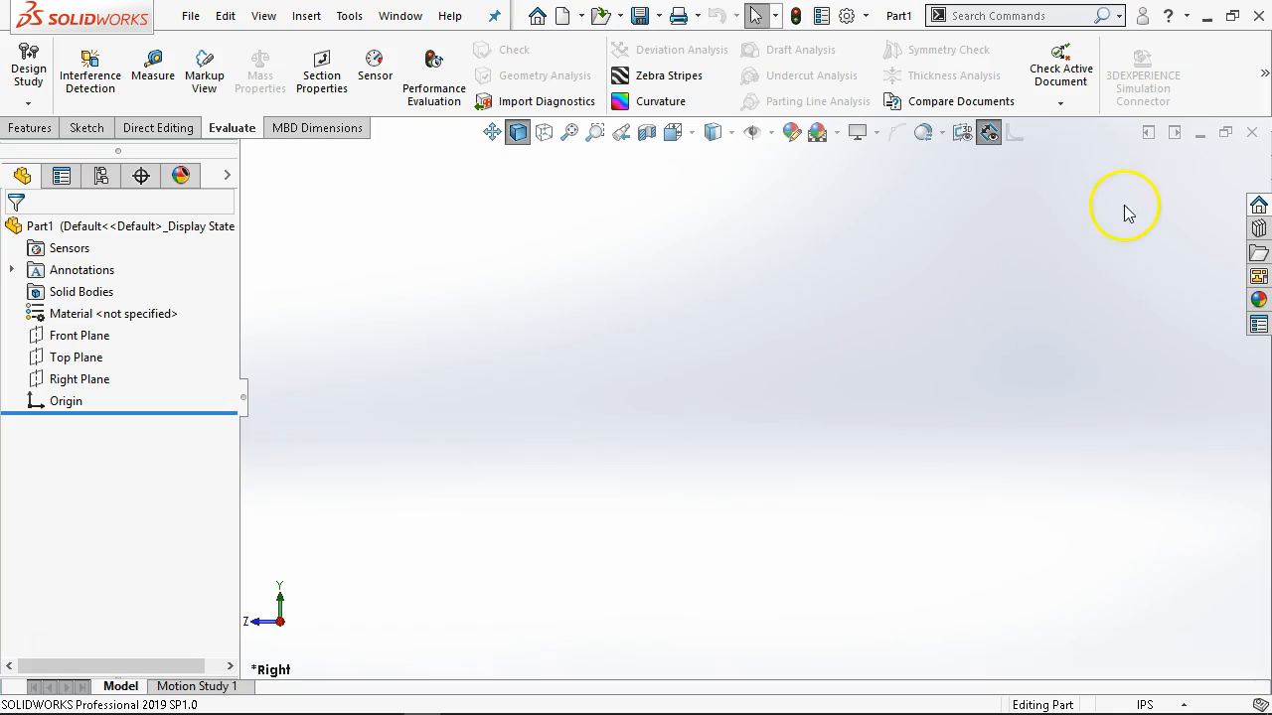
# - Look over SOLIDWORKS Resources in the Task Pane and the folders of the design library
pyautogui.click(1258, 205)
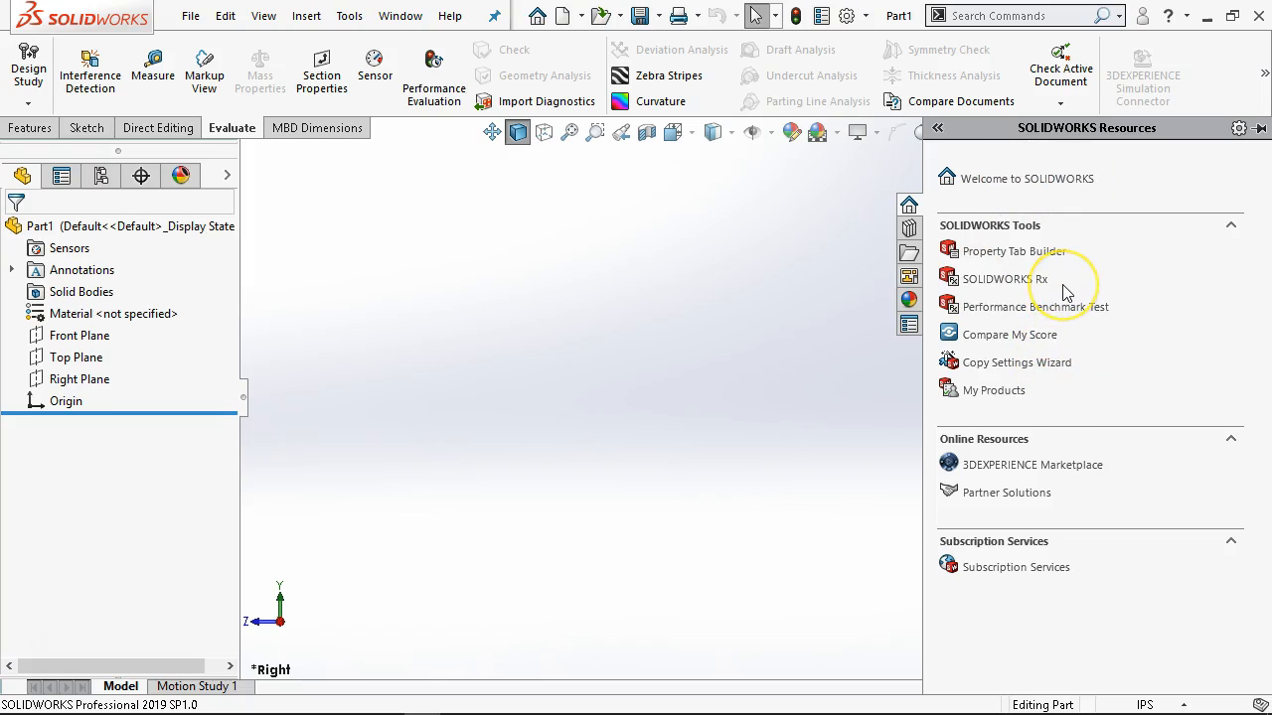
pyautogui.click(909, 228)
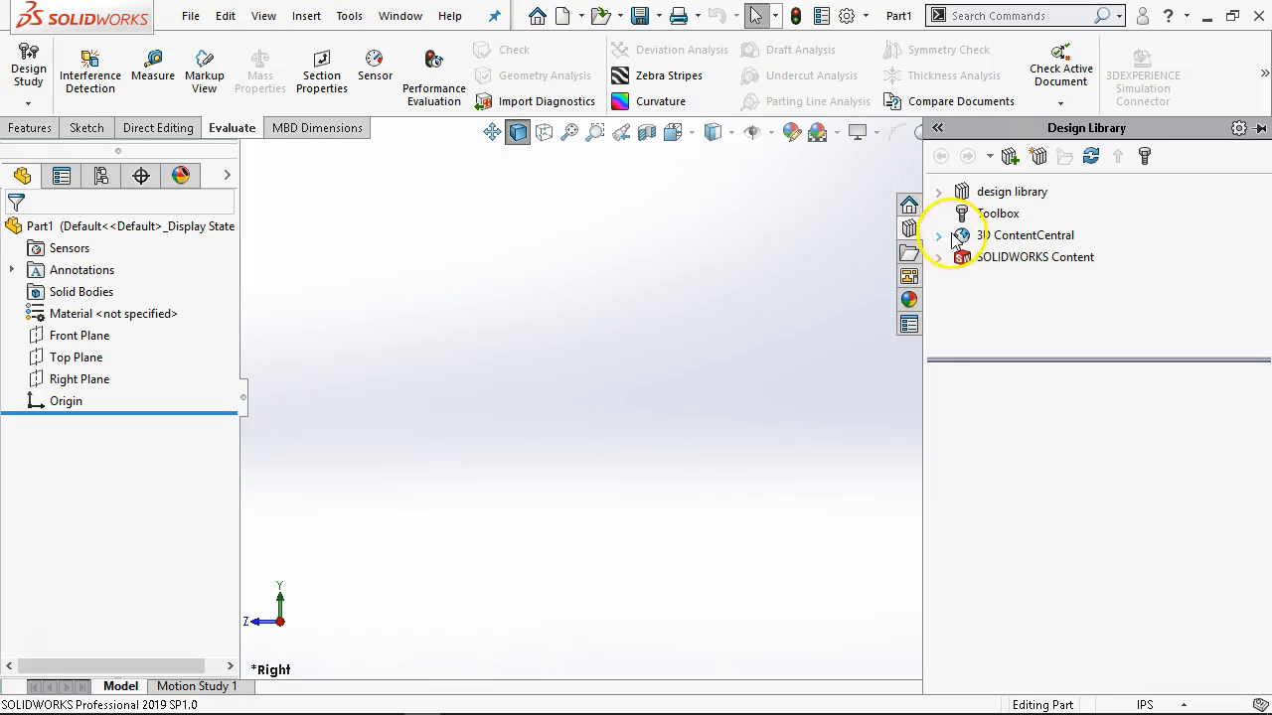
pyautogui.click(940, 196)
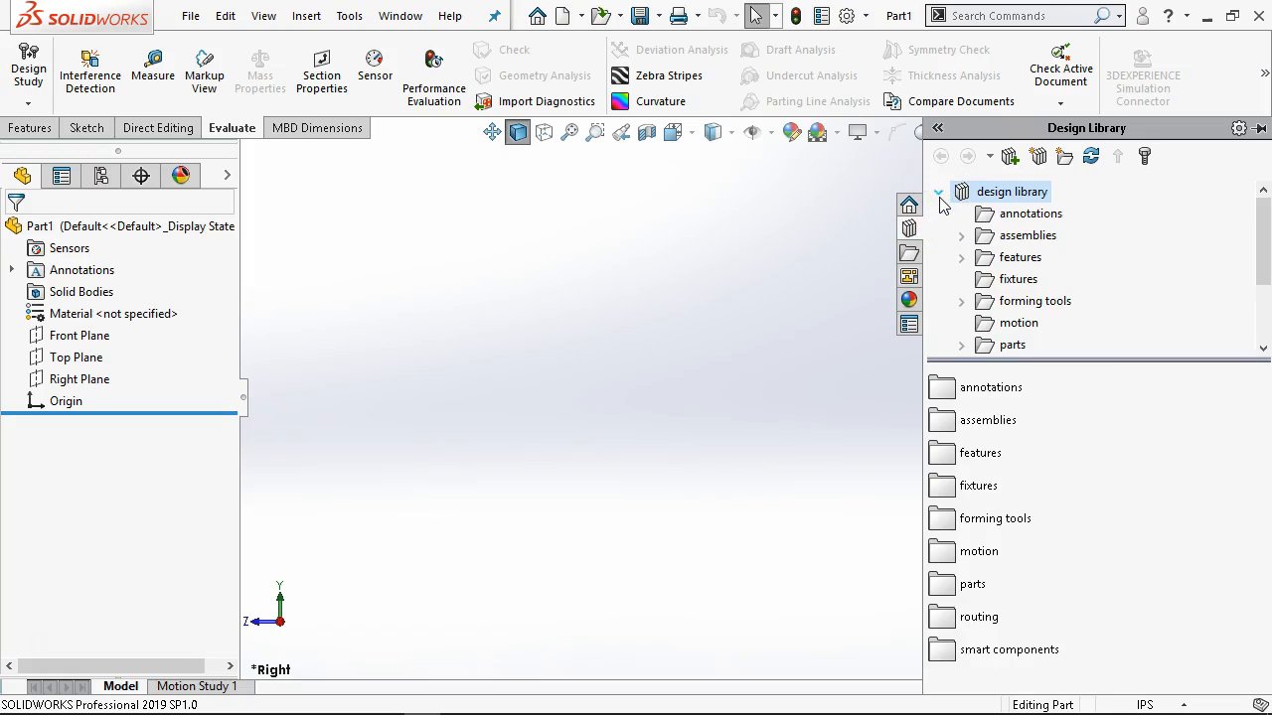
pyautogui.click(940, 196)
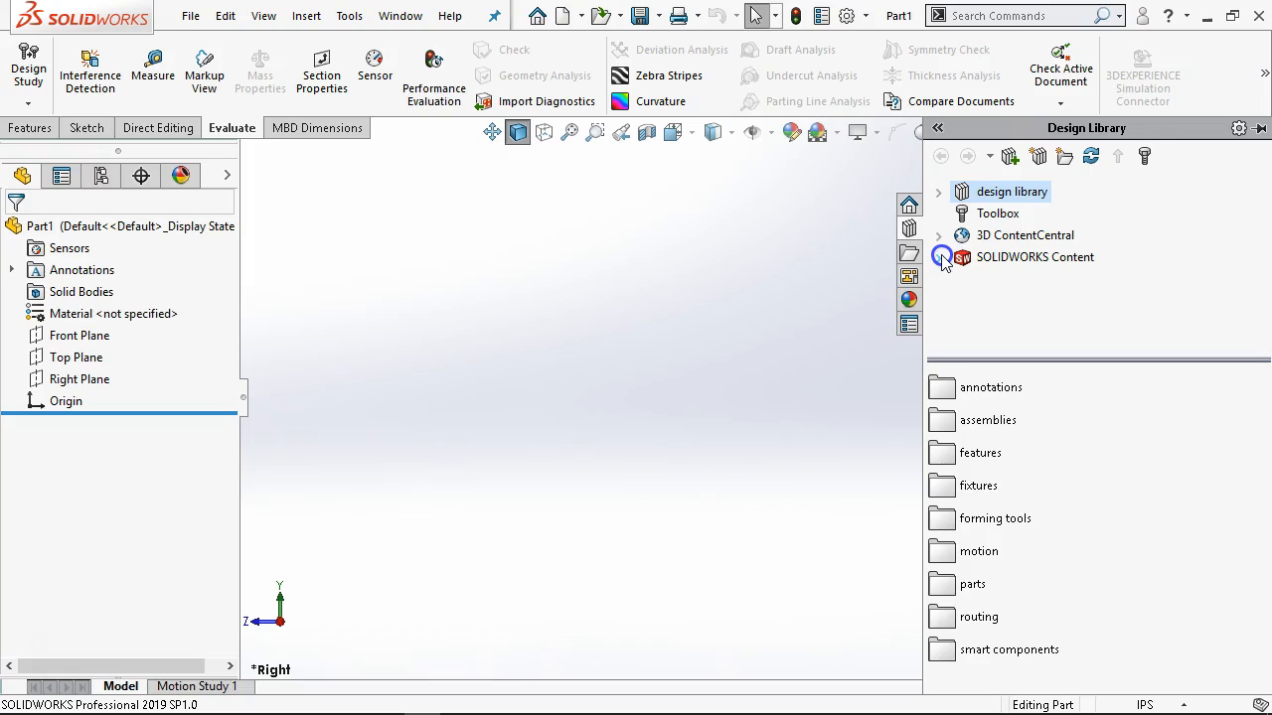
# - Examine the Weldments profiles under SOLIDWORKS Content, including Ansi Inch, and collapse the Task Pane
pyautogui.click(978, 257)
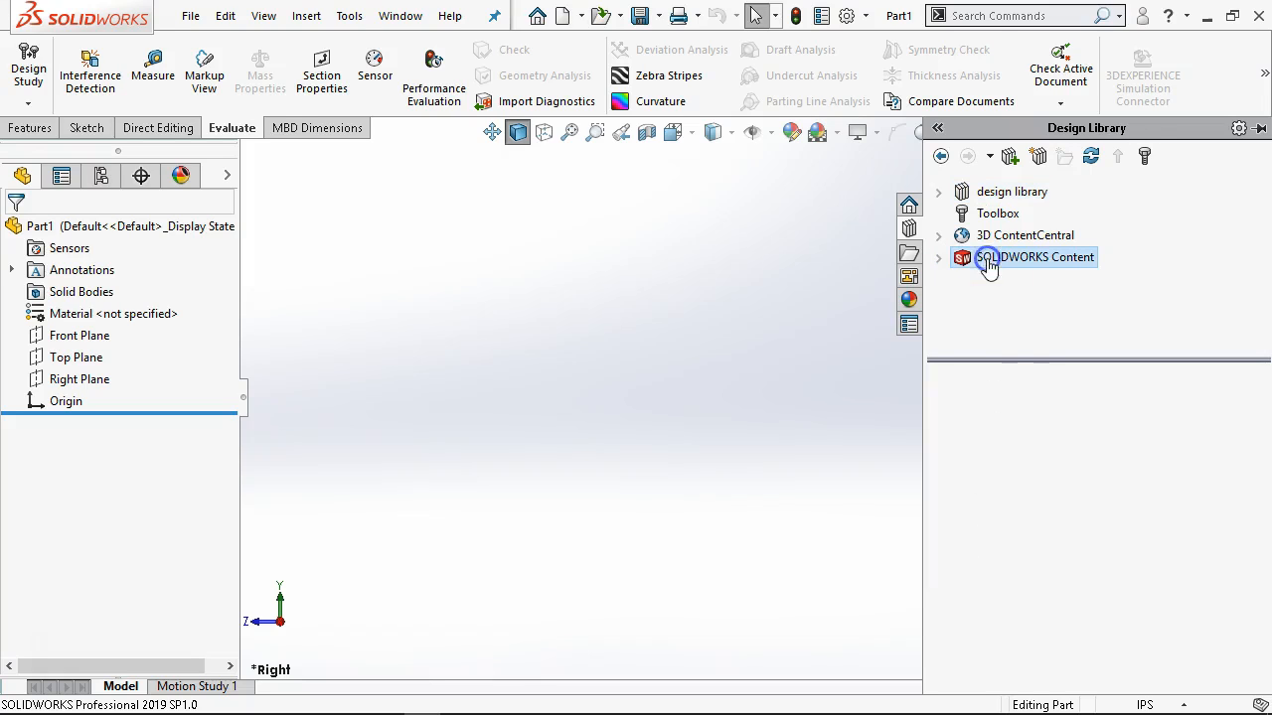
pyautogui.click(938, 258)
pyautogui.click(1005, 348)
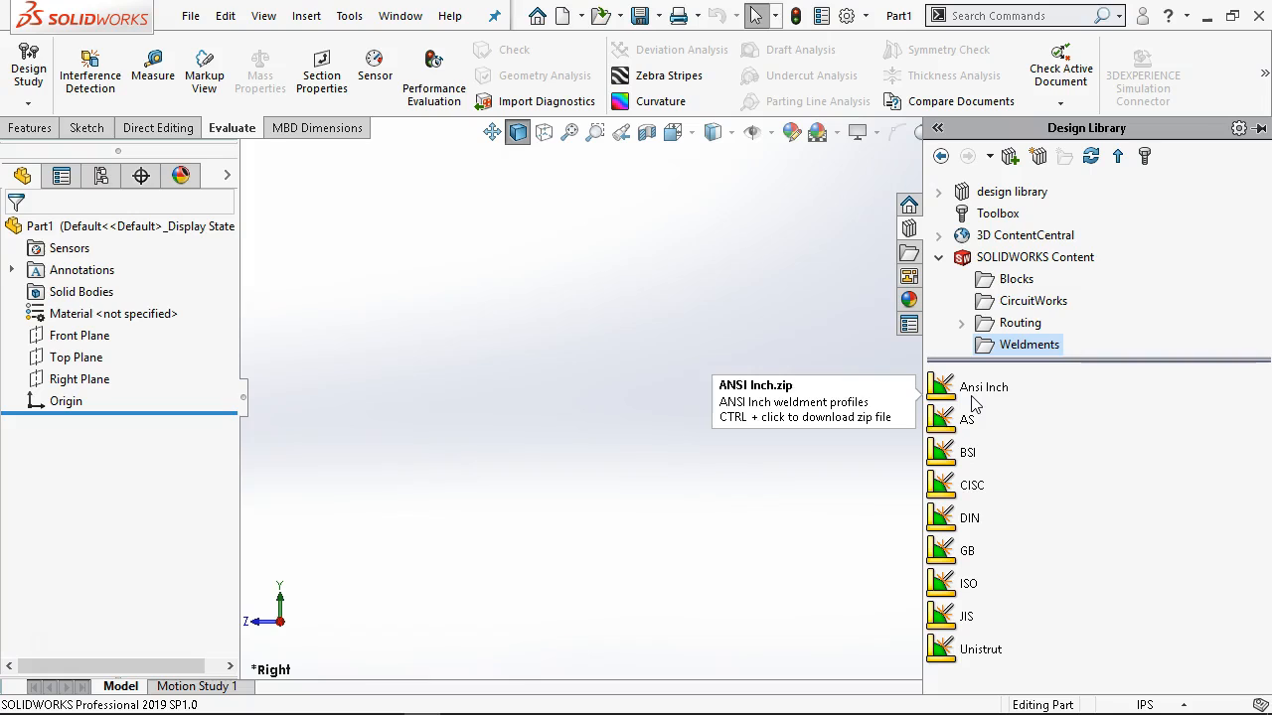
pyautogui.click(941, 389)
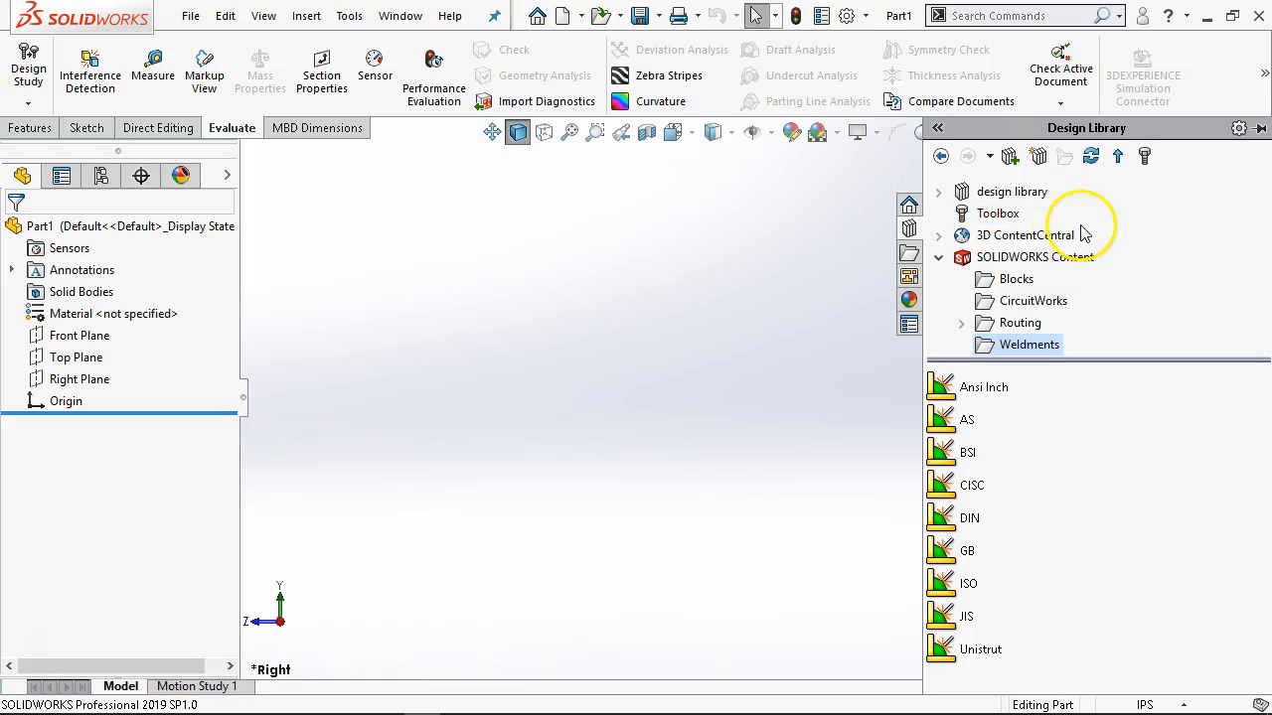
pyautogui.click(763, 288)
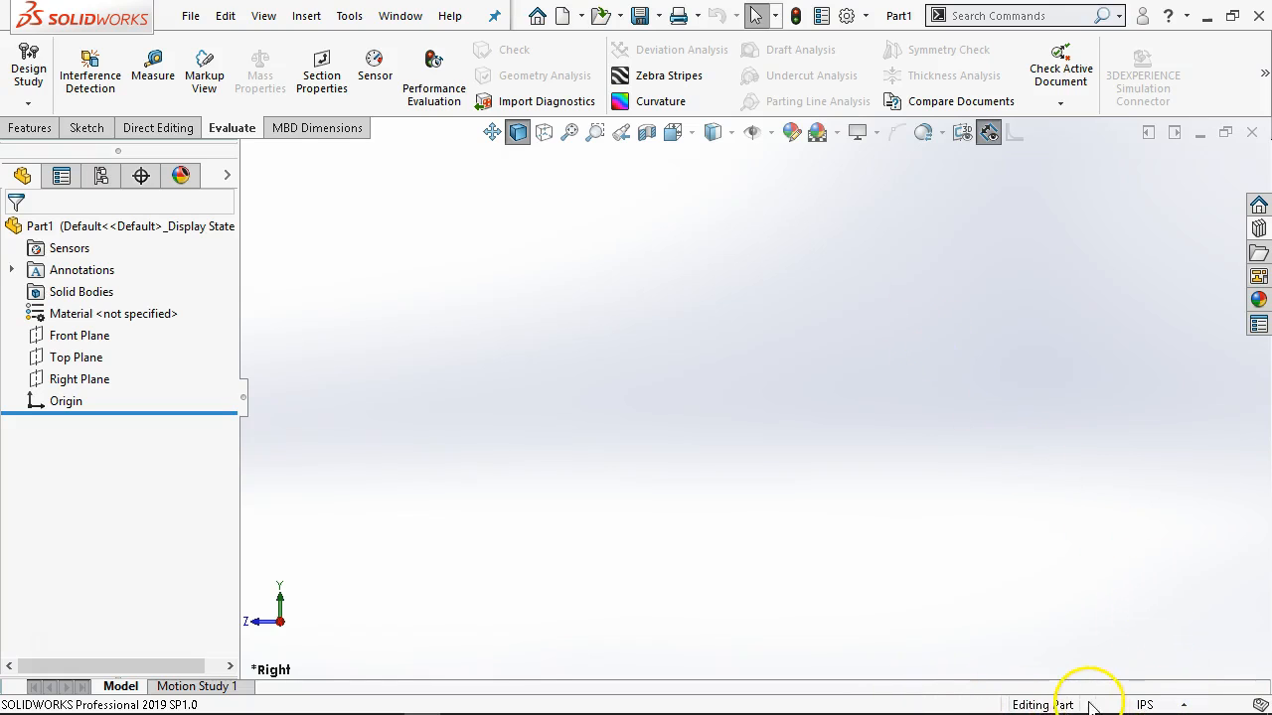
# - Restore the SOLIDWORKS window down, try to resize it by its edge, and maximize it again
pyautogui.click(1231, 15)
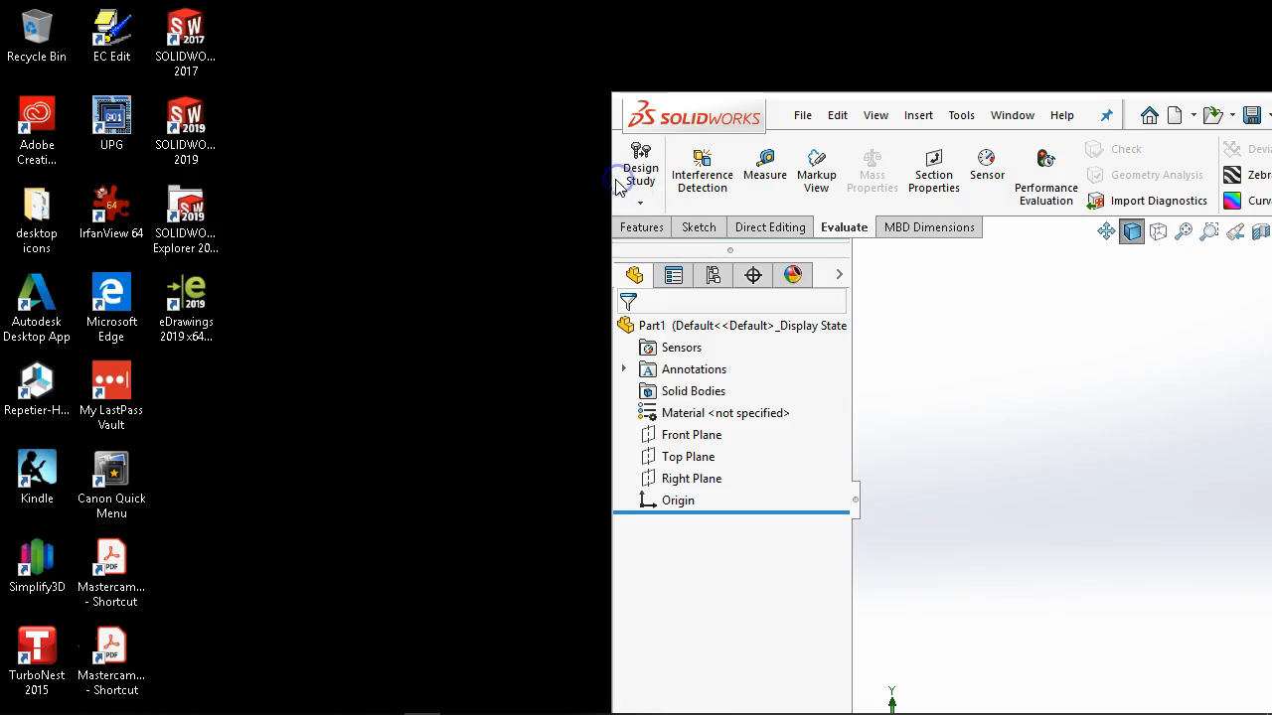
pyautogui.moveTo(611, 179); pyautogui.dragTo(494, 141)
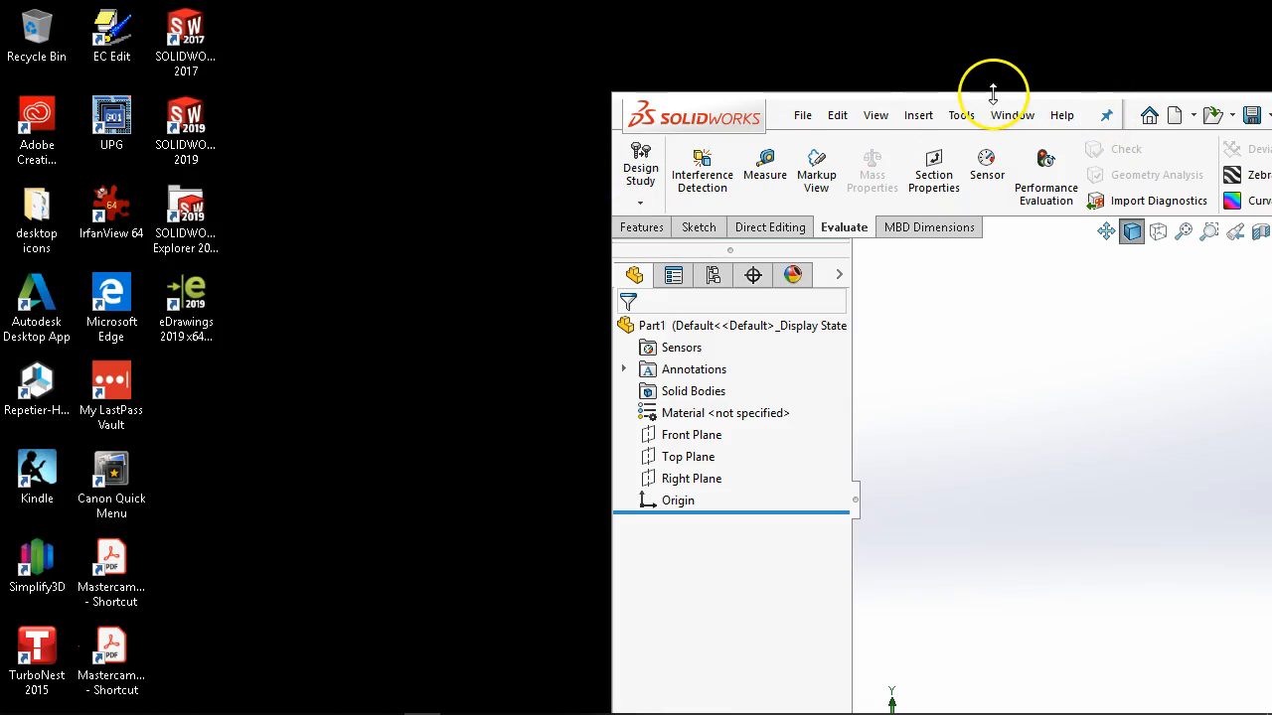
pyautogui.doubleClick(698, 107)
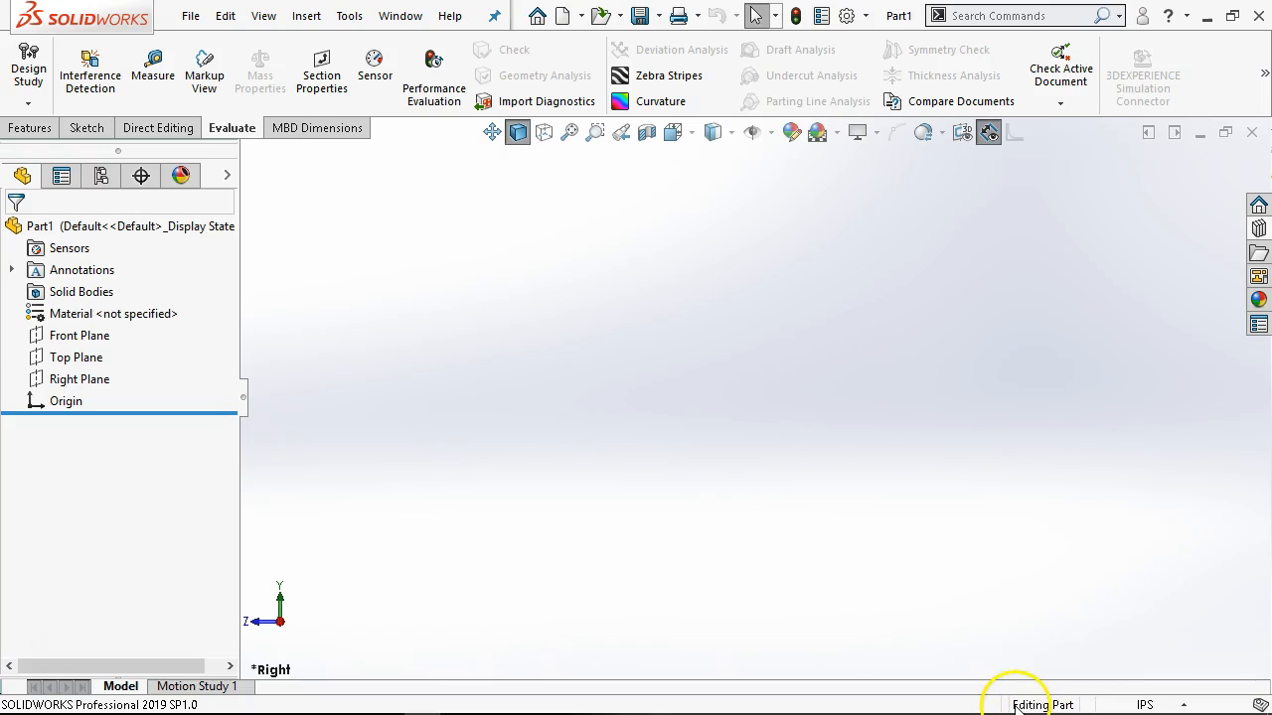
# - Review the available unit systems and the document's Units properties without changing anything
pyautogui.click(1182, 703)
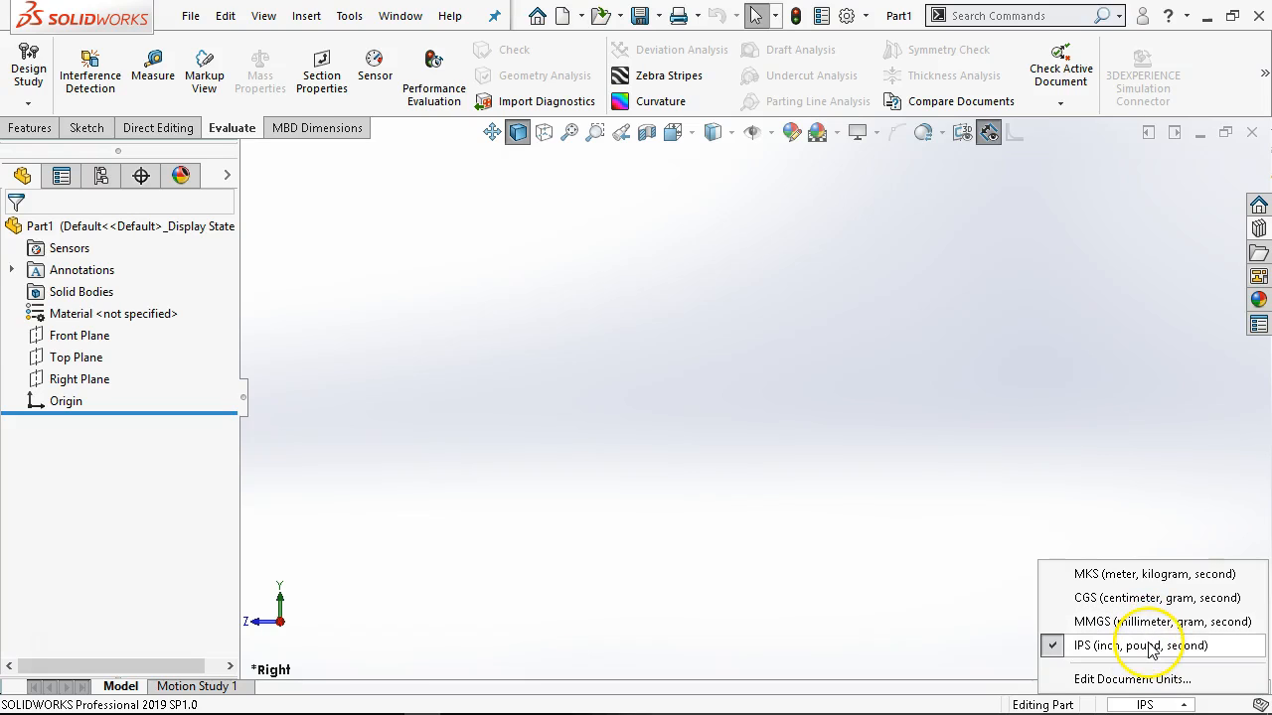
pyautogui.click(1133, 681)
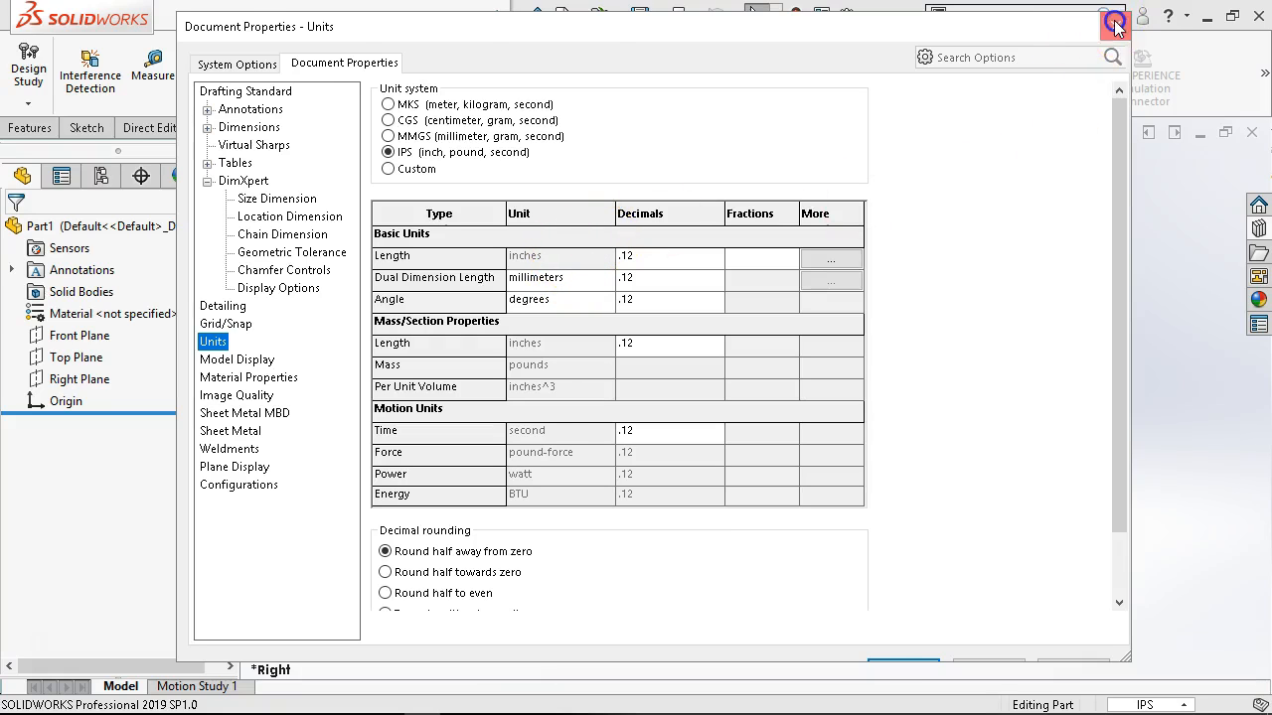
pyautogui.click(1114, 25)
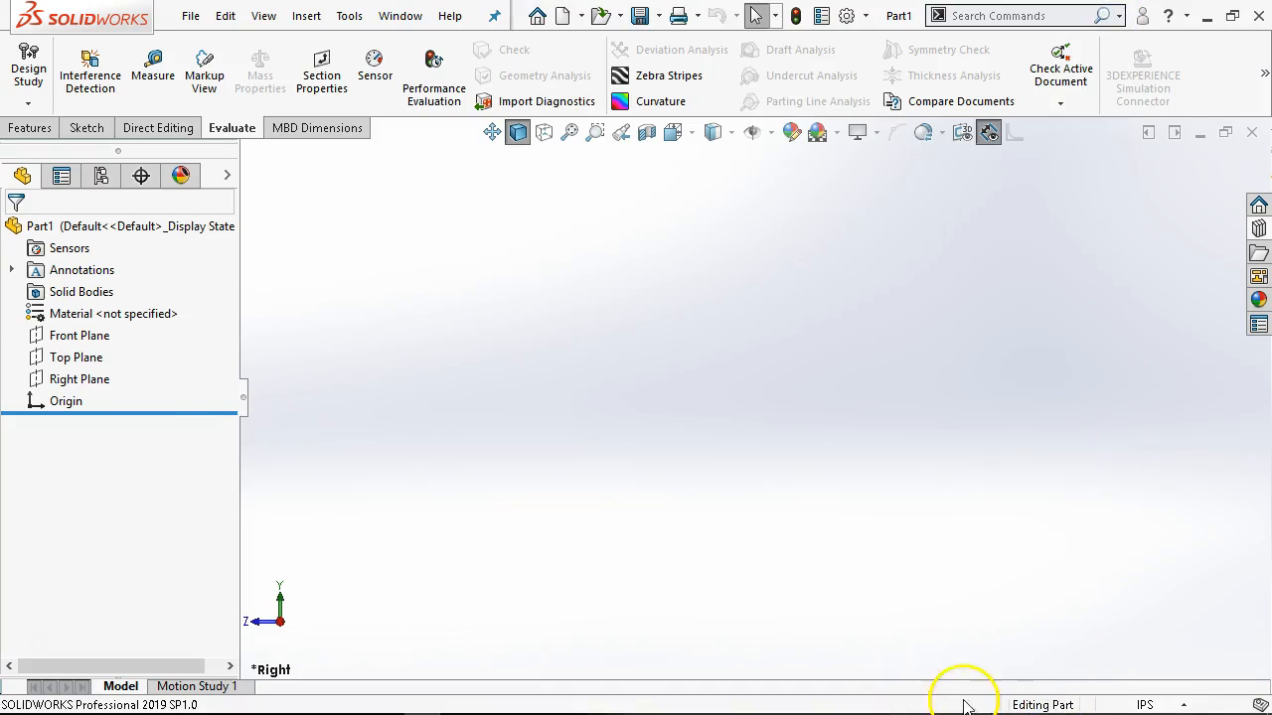
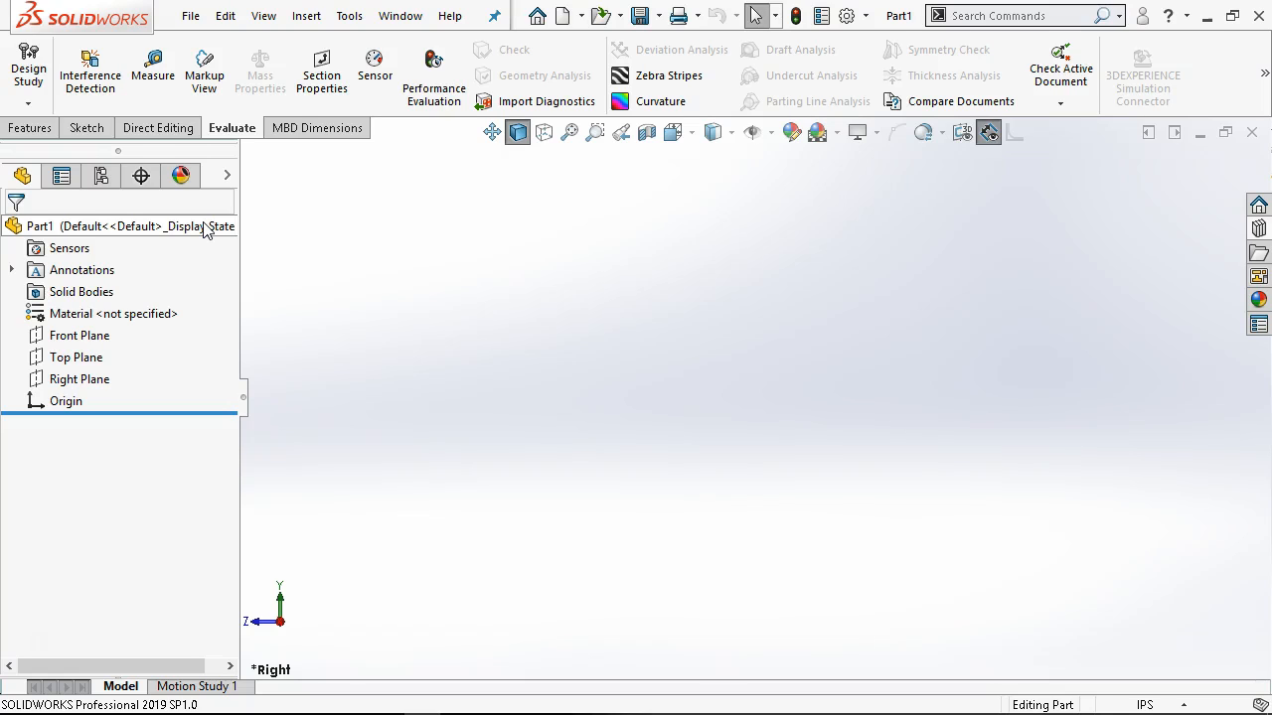
# - Show the Design Library in the Task Pane once more and collapse it
pyautogui.click(1260, 229)
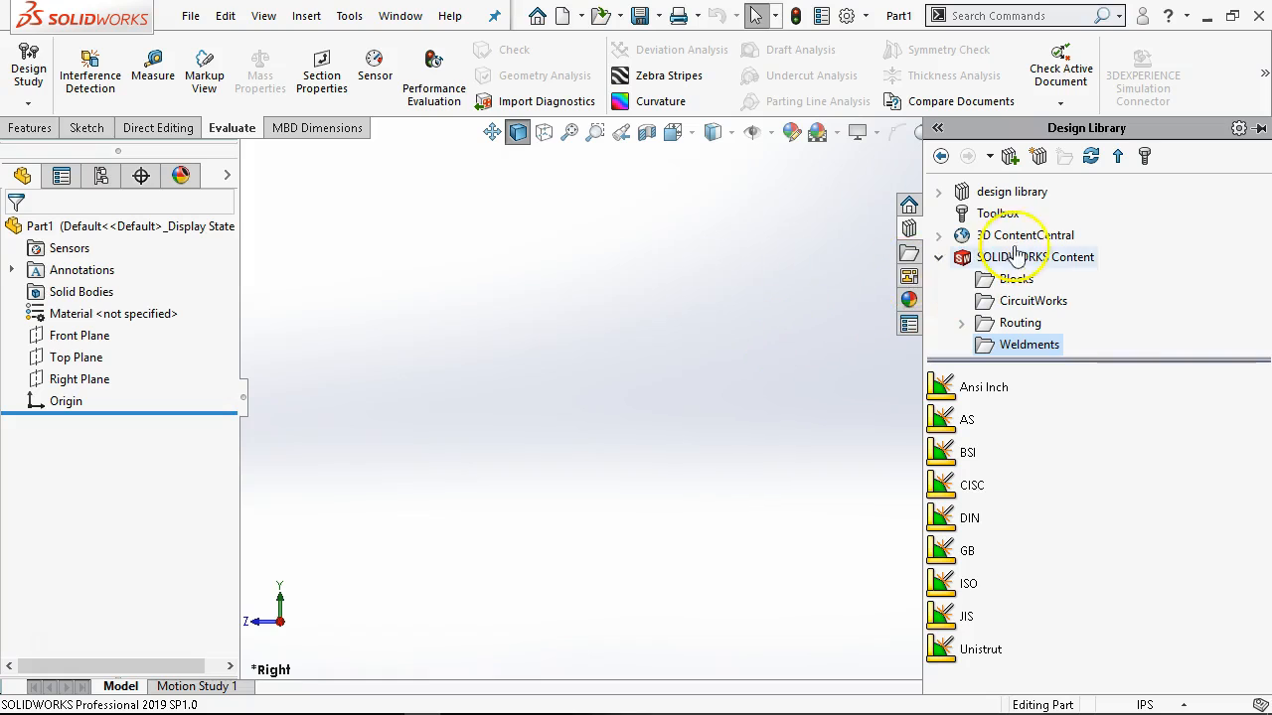
pyautogui.click(700, 304)
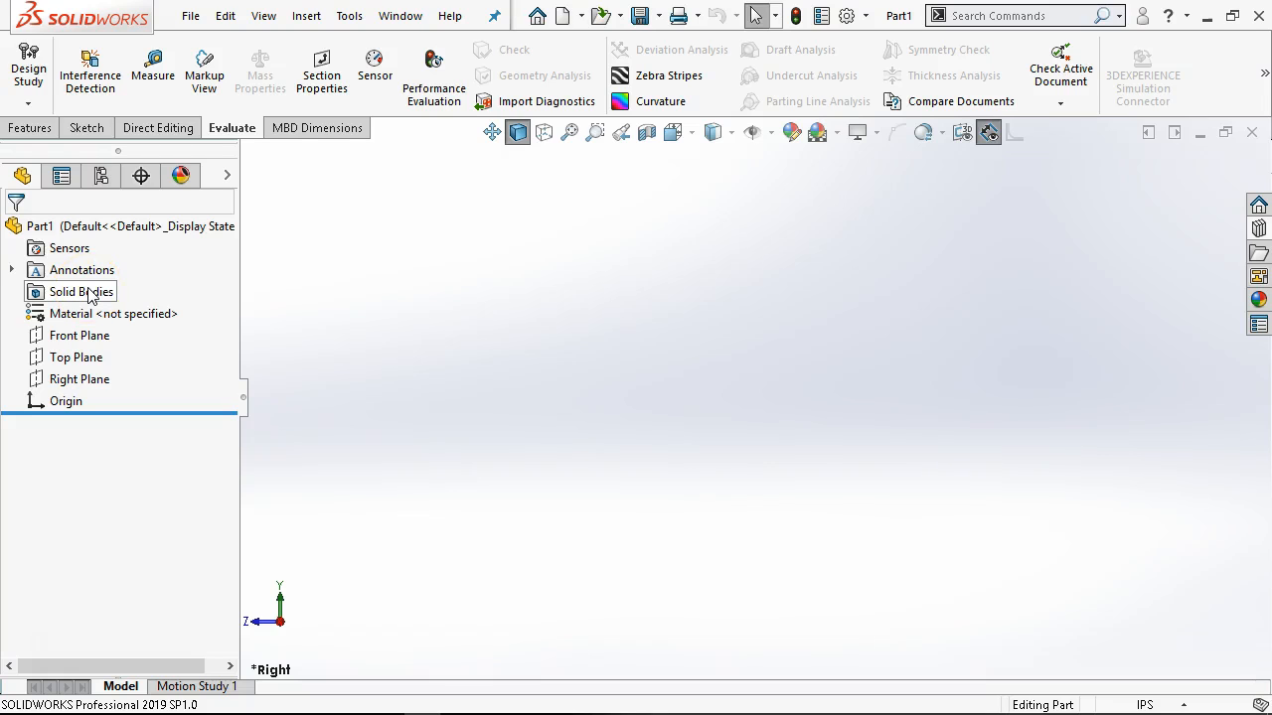
# - Examine the document properties for Drafting Standard, Detailing, Model Display, Material Properties and Image Quality
pyautogui.click(845, 18)
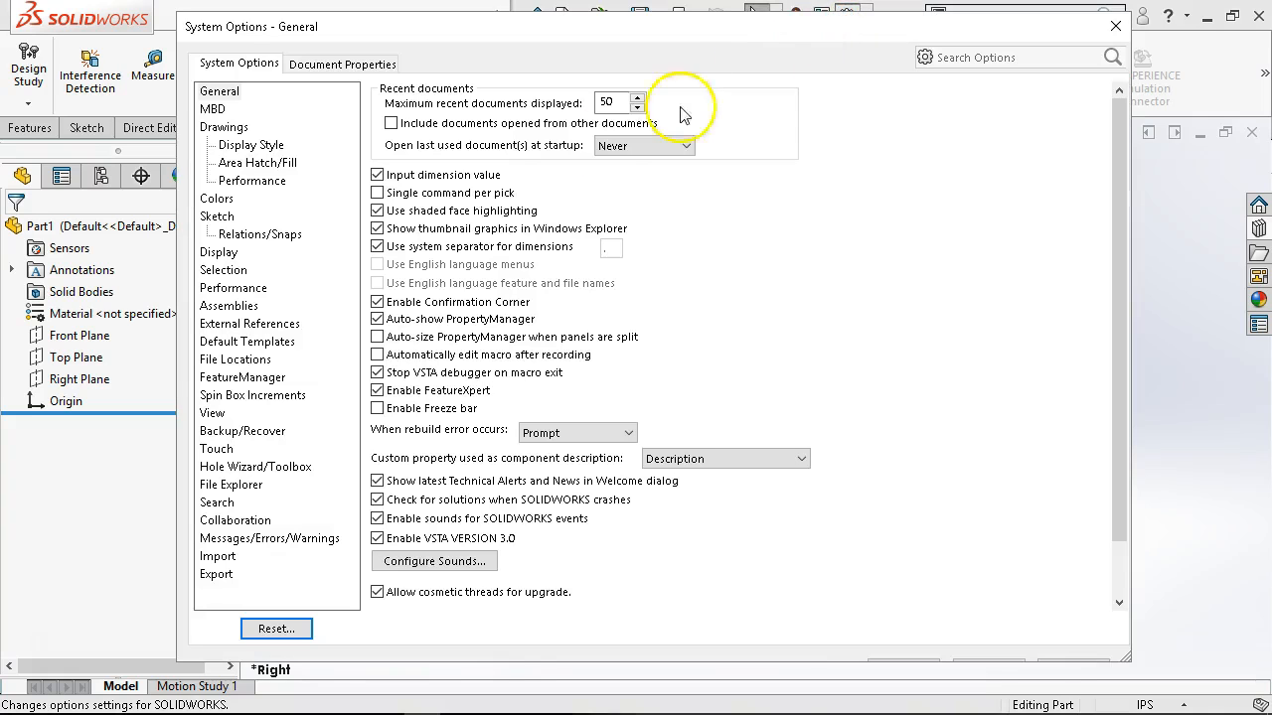
pyautogui.click(356, 64)
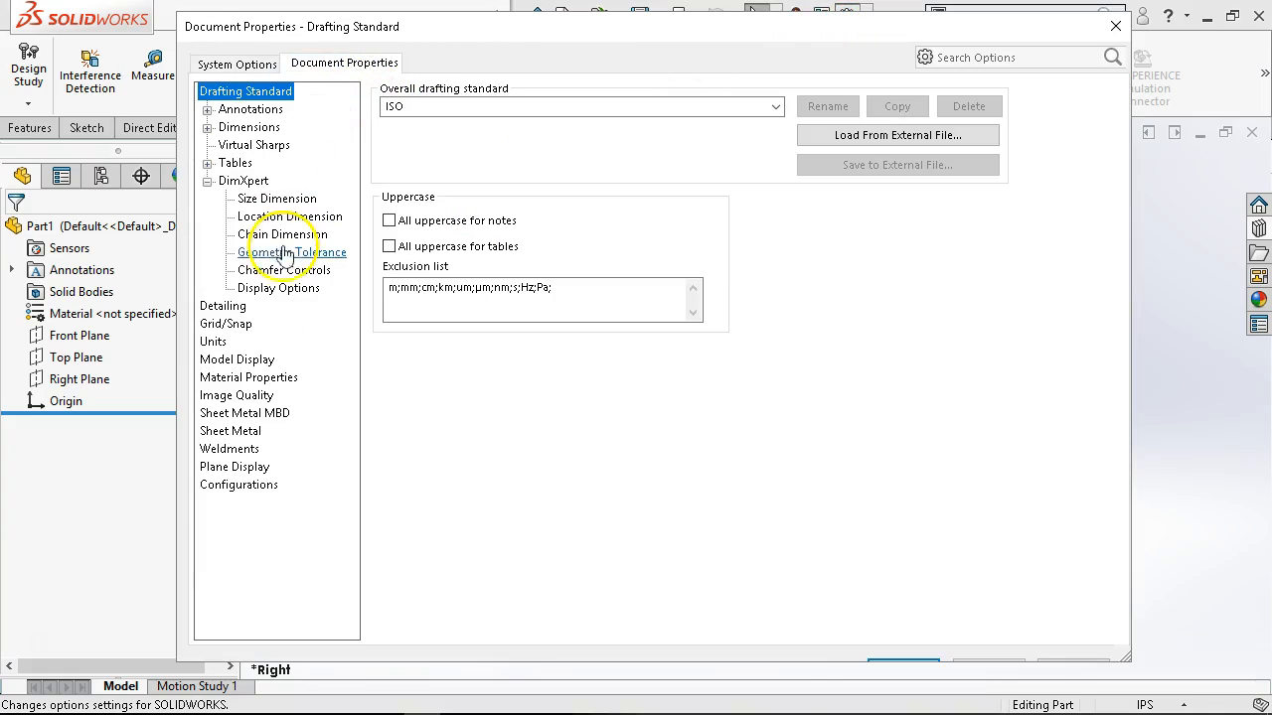
pyautogui.click(239, 314)
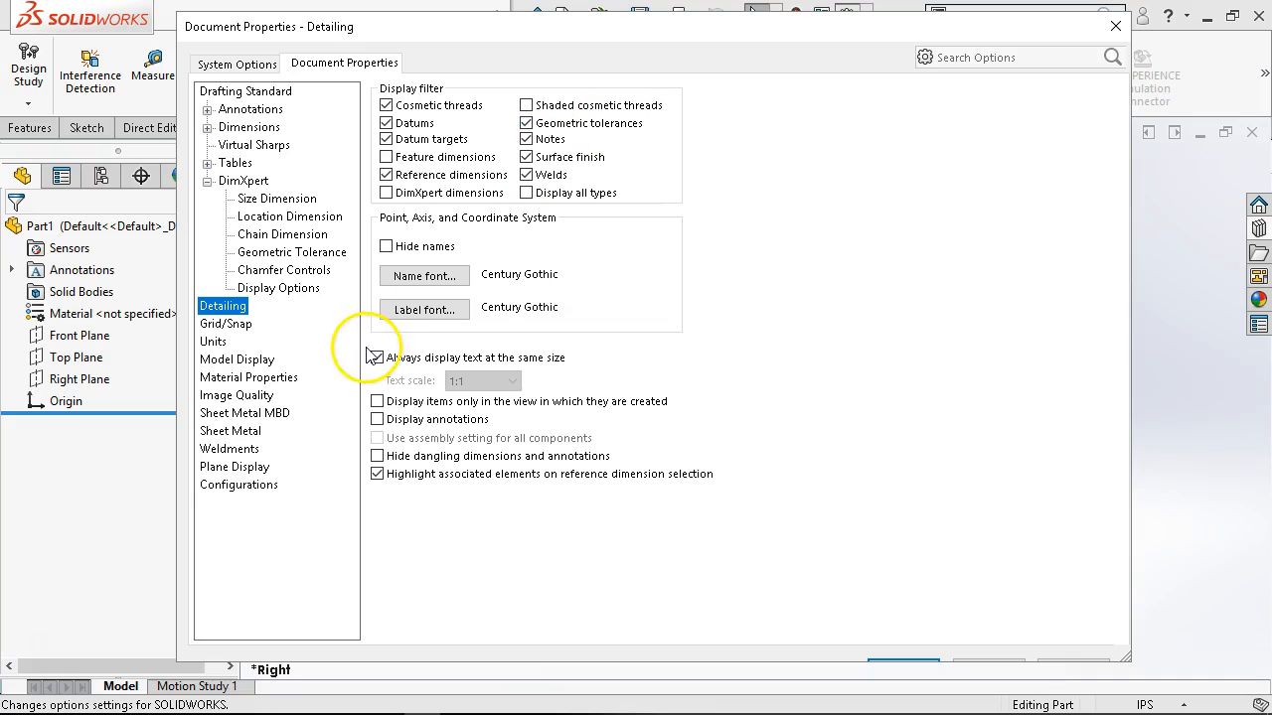
pyautogui.click(250, 360)
pyautogui.click(250, 378)
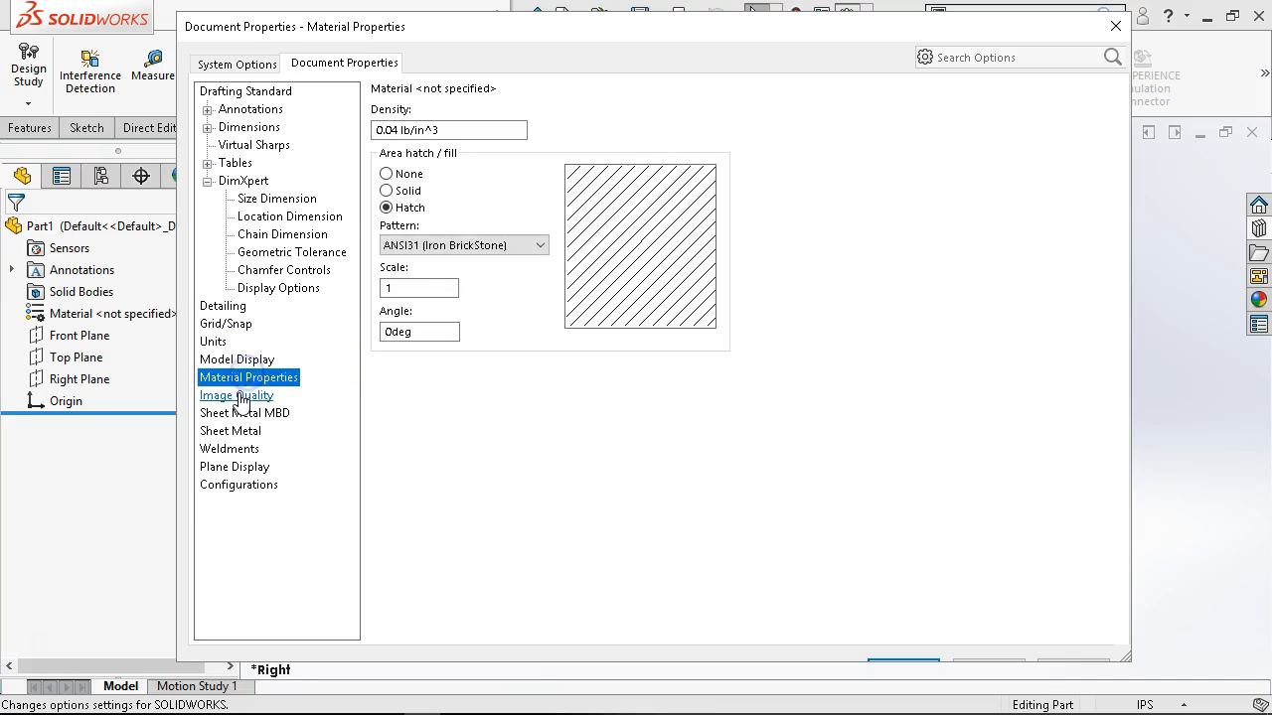
pyautogui.click(238, 395)
pyautogui.click(239, 396)
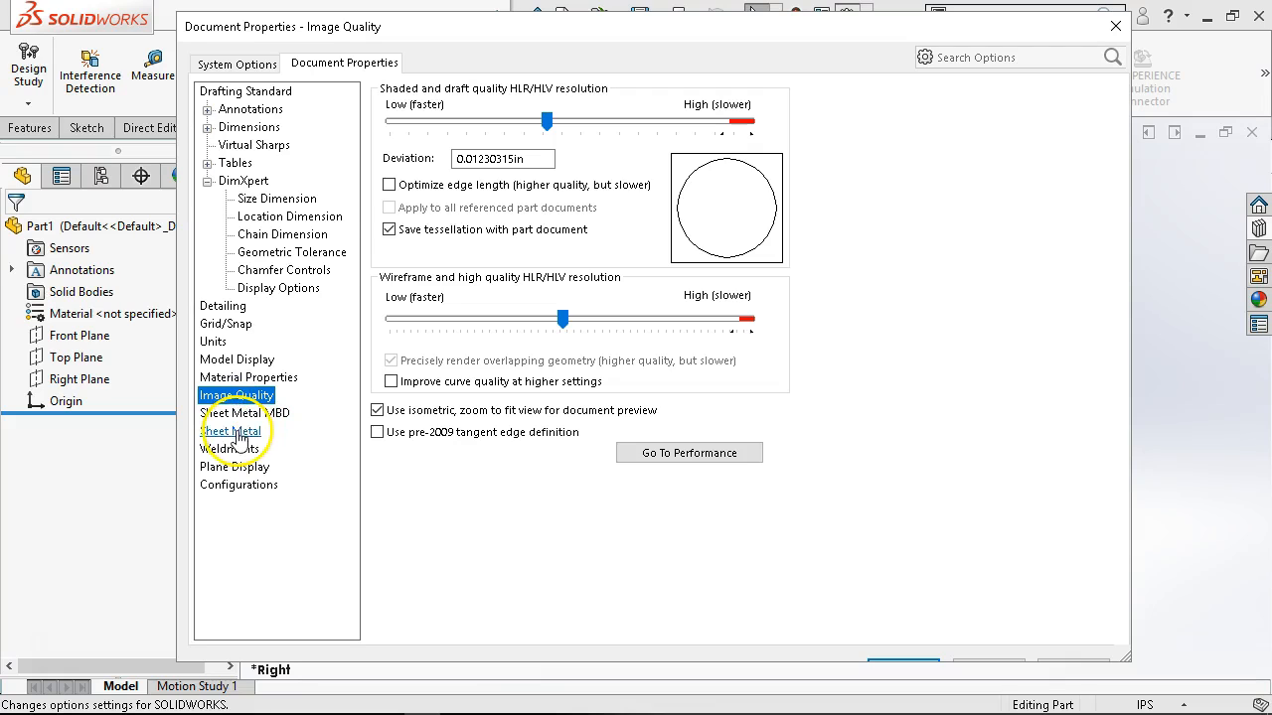
pyautogui.click(240, 362)
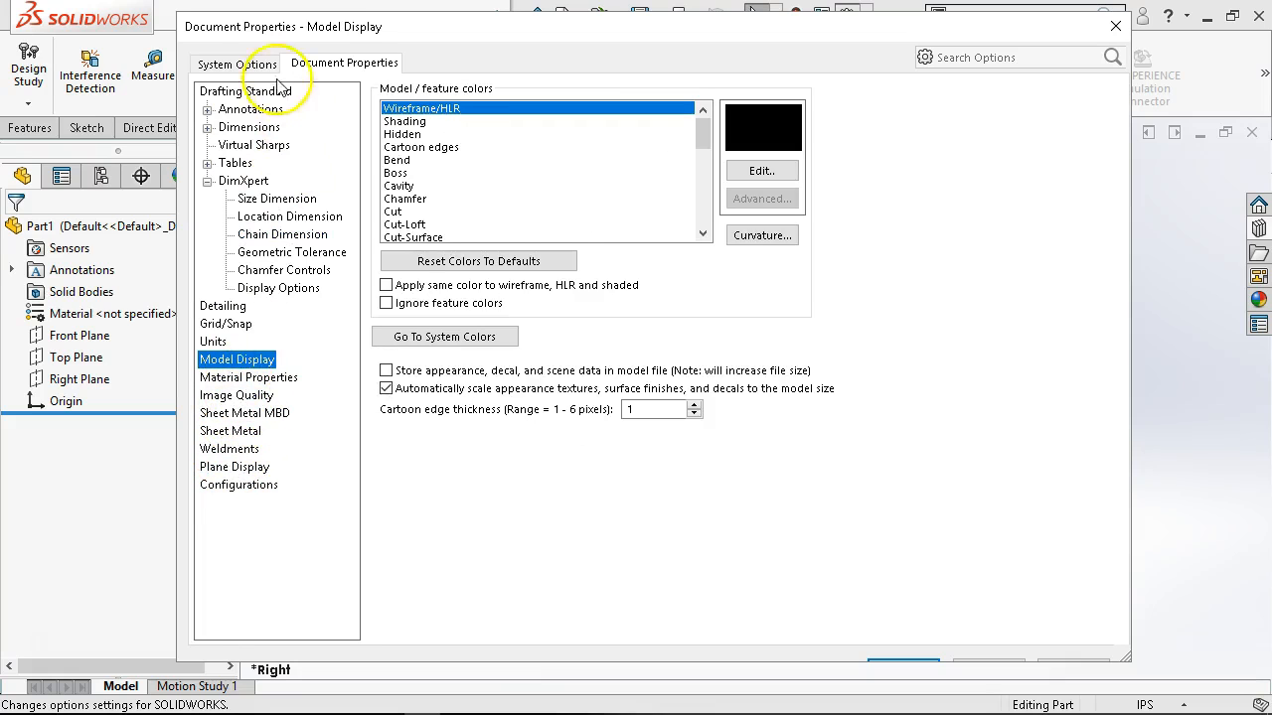
# - Set the display of Sensors to Automatic among the tree items in the FeatureManager system options
pyautogui.click(227, 64)
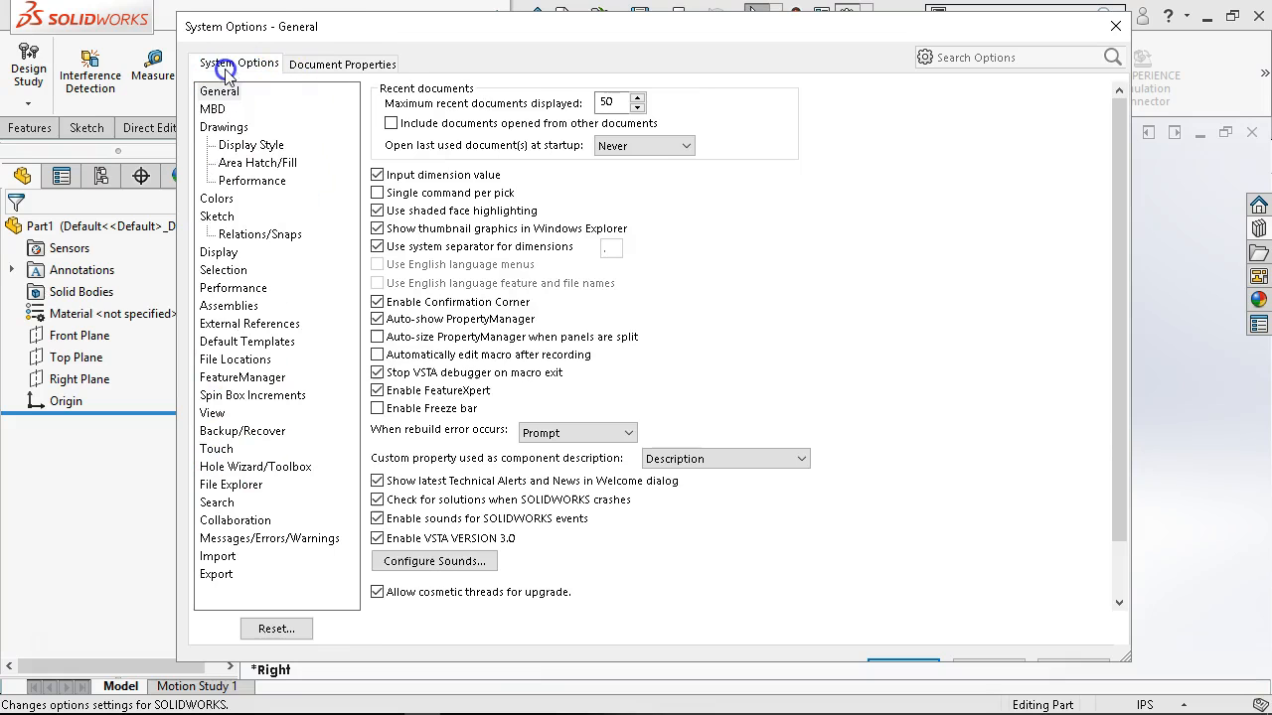
pyautogui.click(239, 359)
pyautogui.click(239, 379)
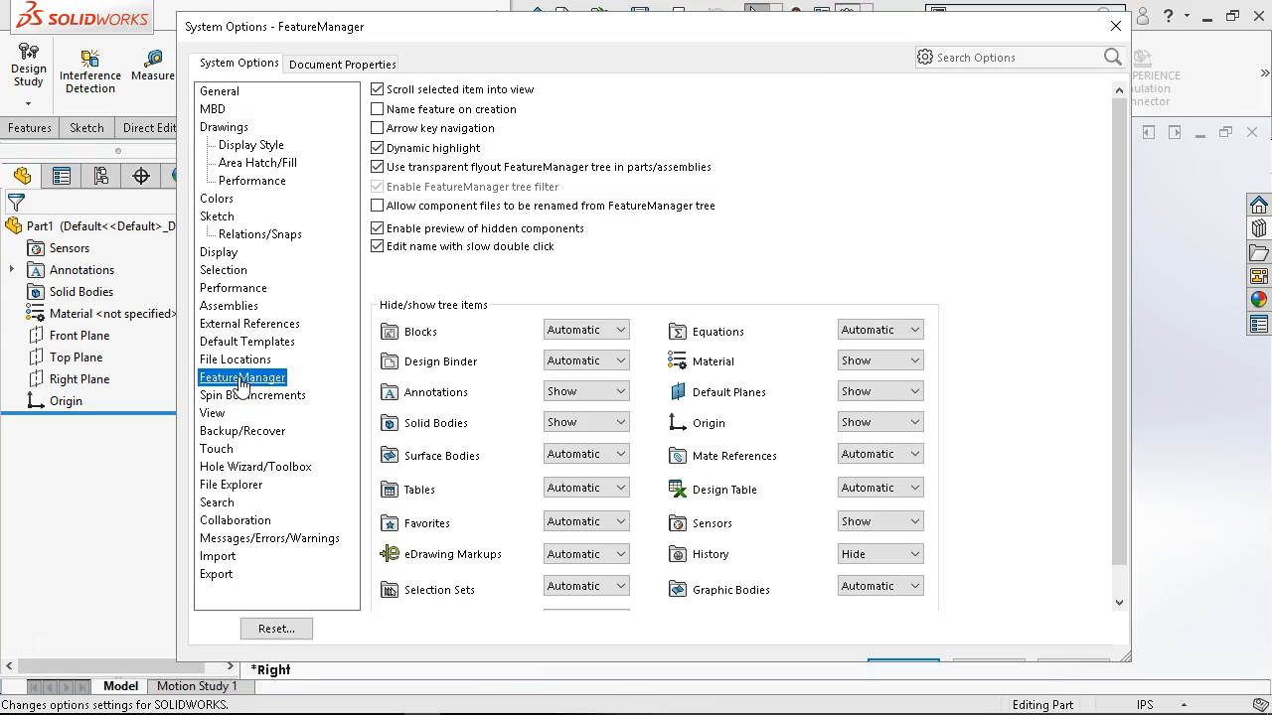
pyautogui.click(244, 90)
pyautogui.click(227, 386)
pyautogui.click(742, 414)
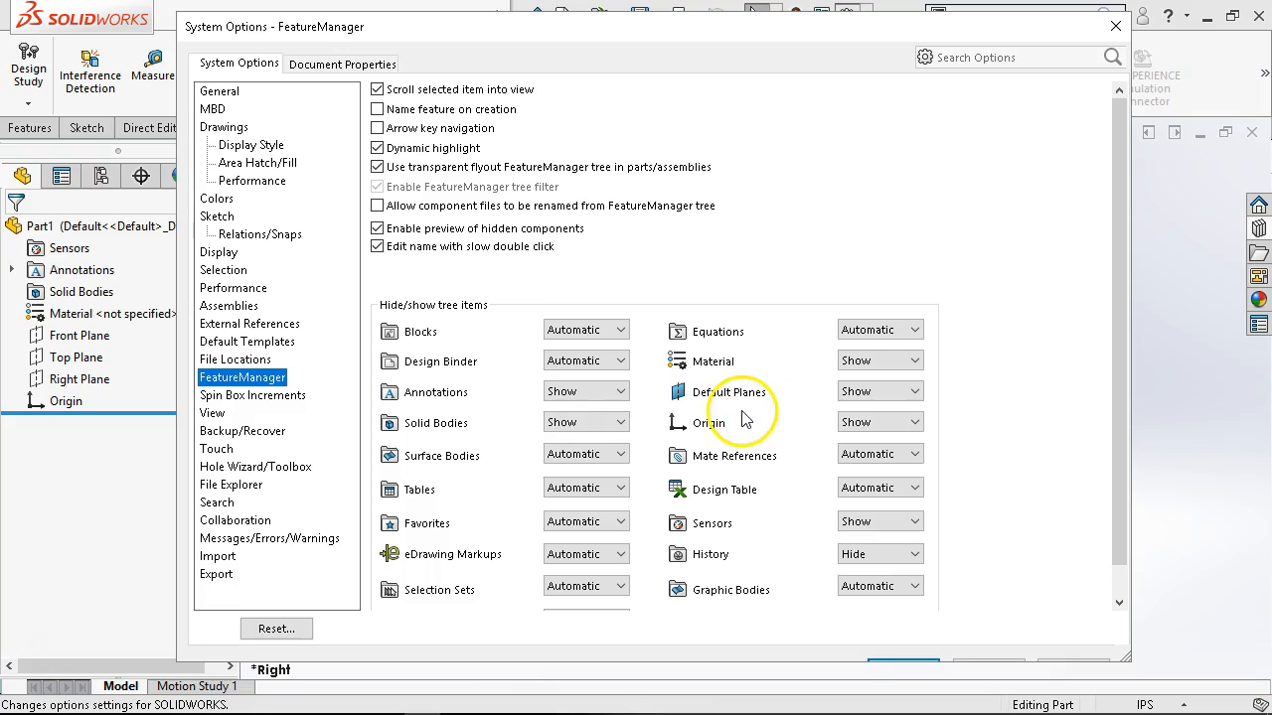
pyautogui.click(894, 522)
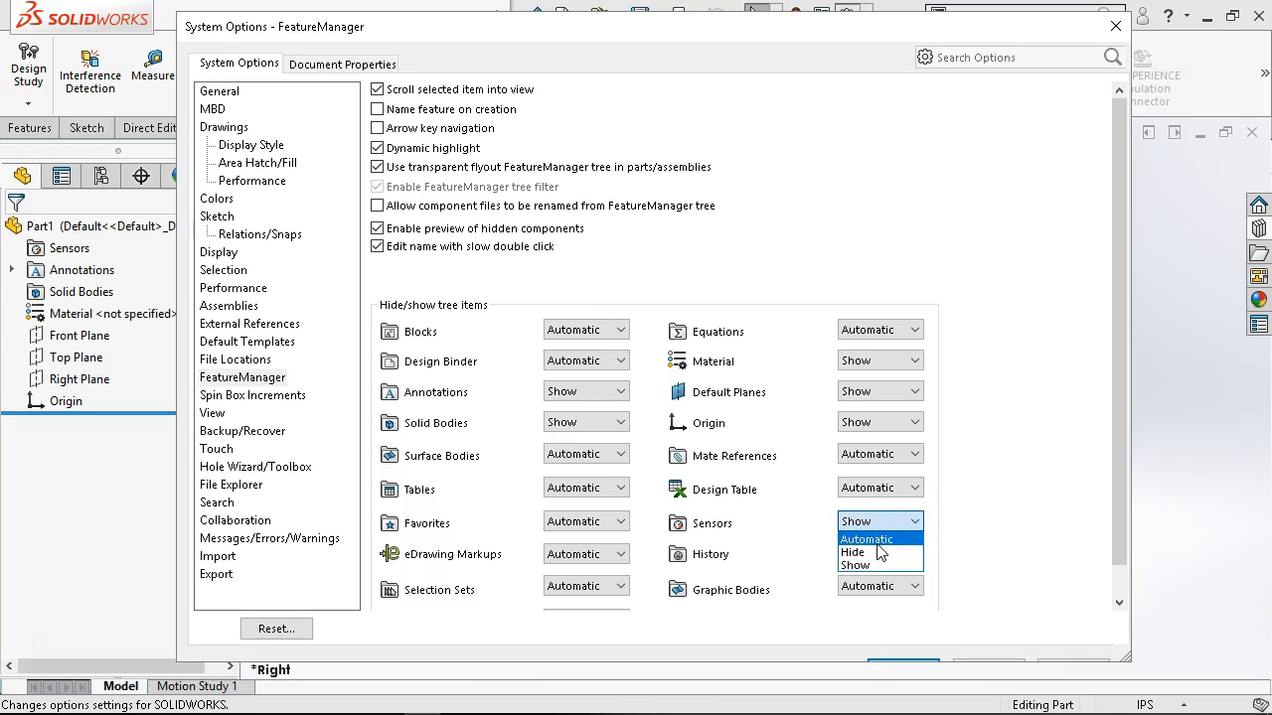
pyautogui.click(882, 539)
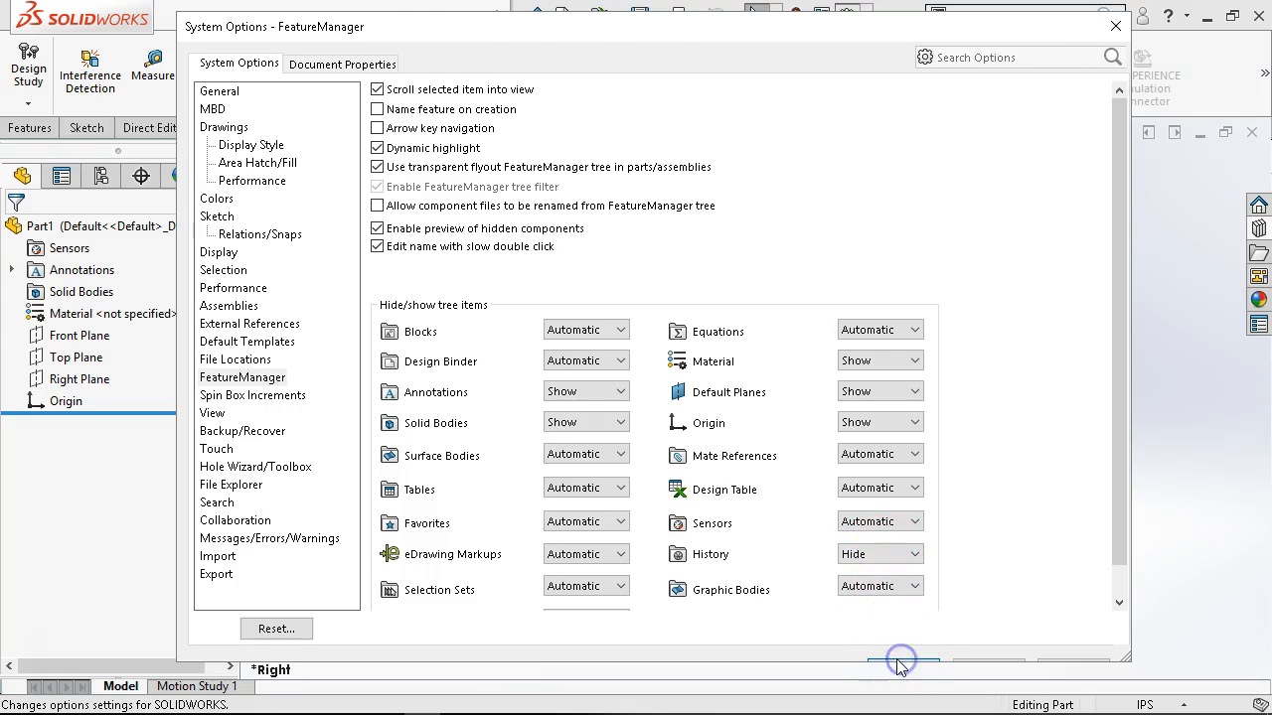
# - Apply the system options changes and browse the SOLIDWORKS material library for the part without assigning a material
pyautogui.click(899, 664)
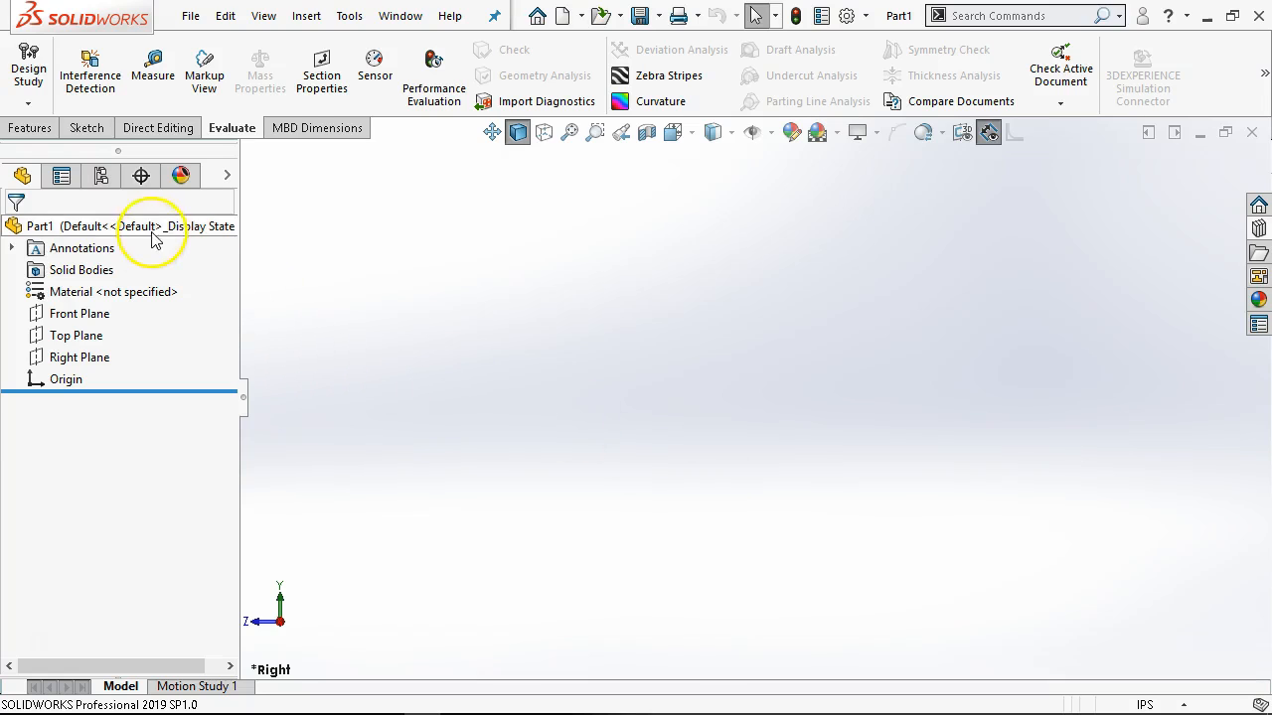
pyautogui.rightClick(99, 292)
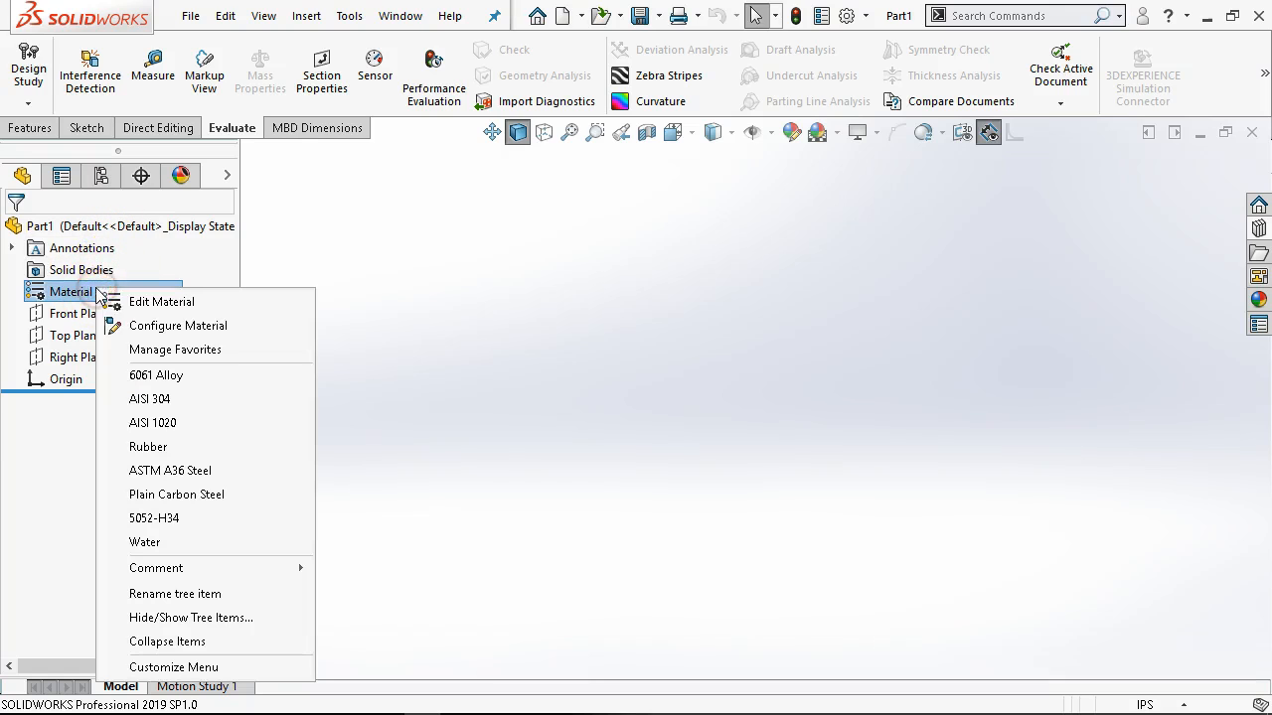
pyautogui.click(165, 304)
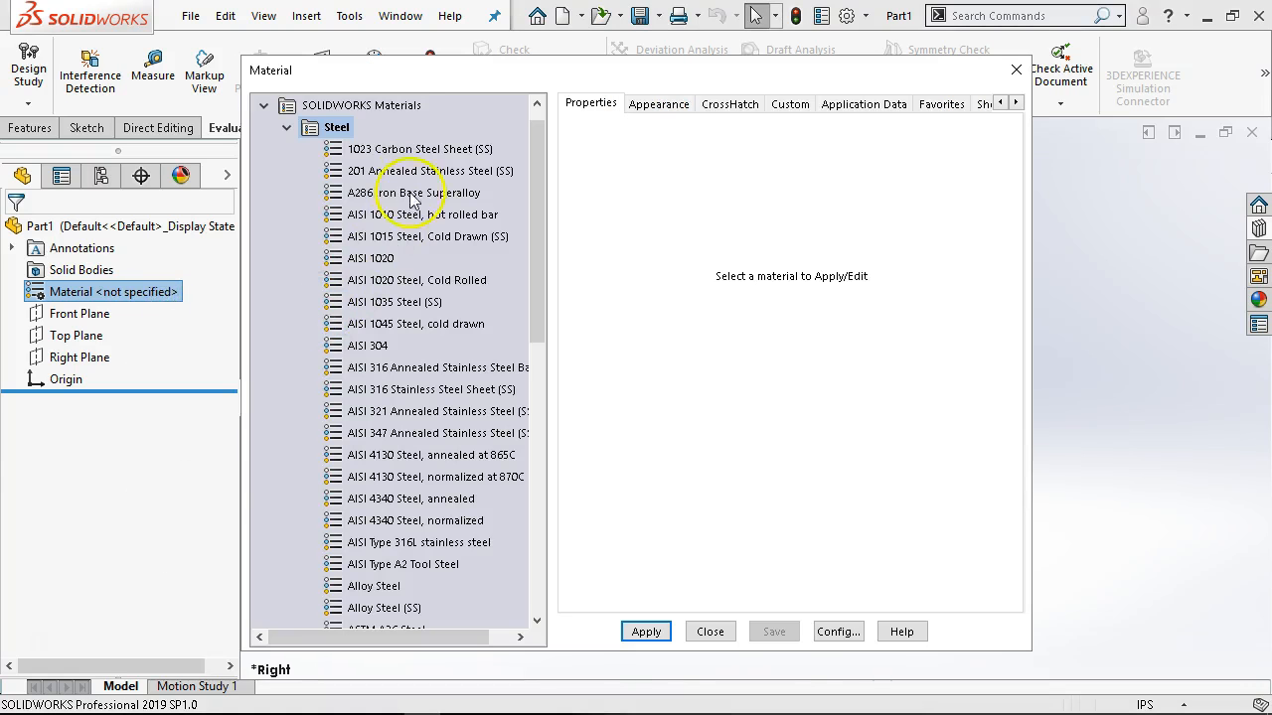
pyautogui.scroll(-10, 402, 306)
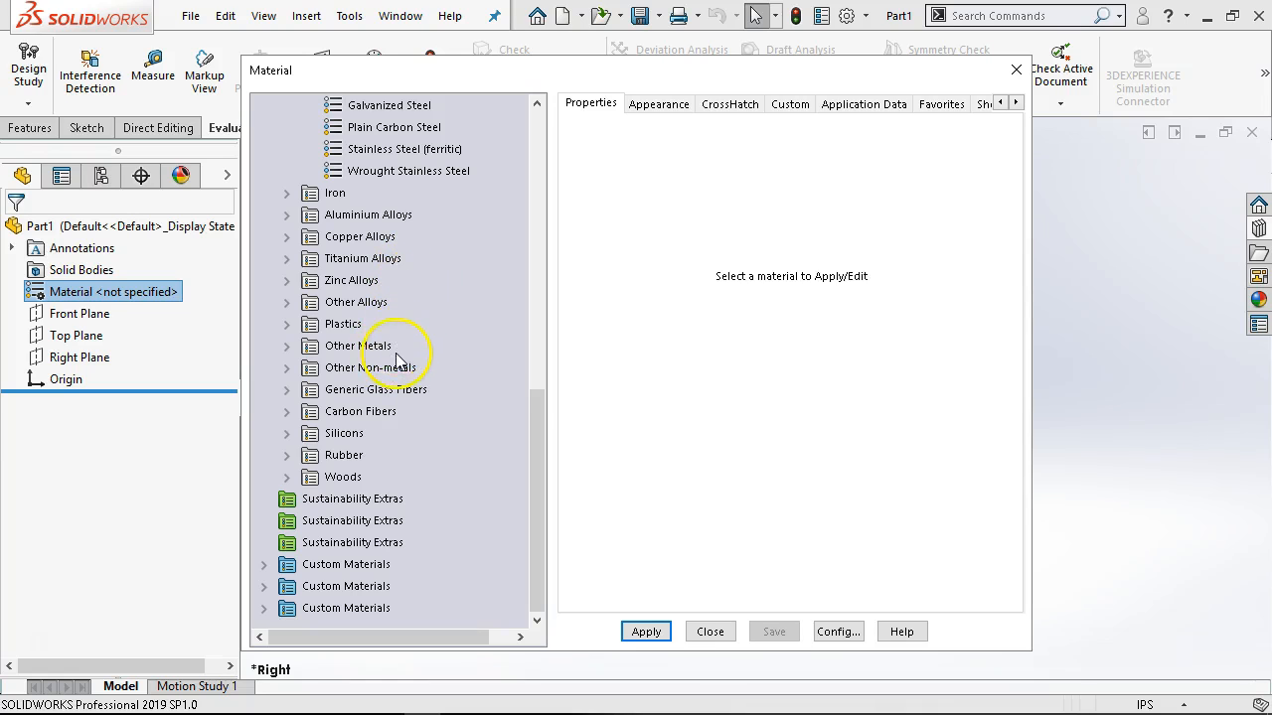
pyautogui.click(712, 636)
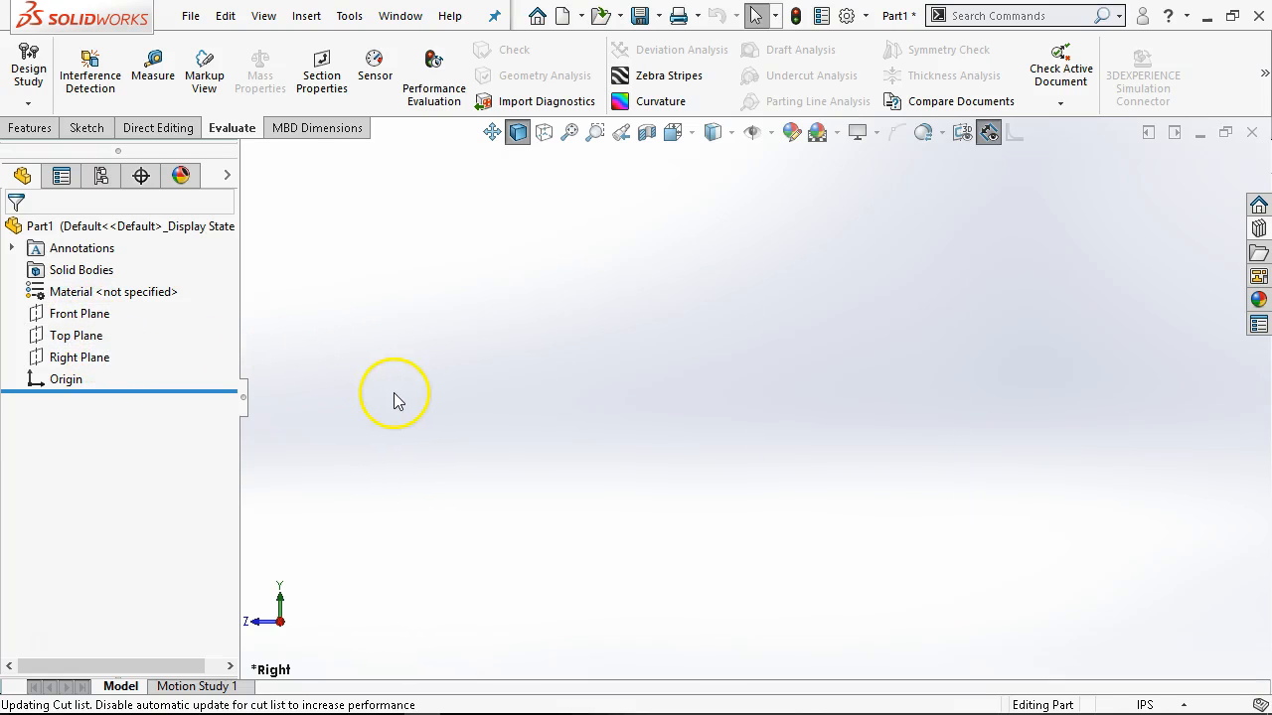
# - Switch to the isometric view and toggle the Front Plane's visibility on and off again
pyautogui.hotkey('ctrl', '7')
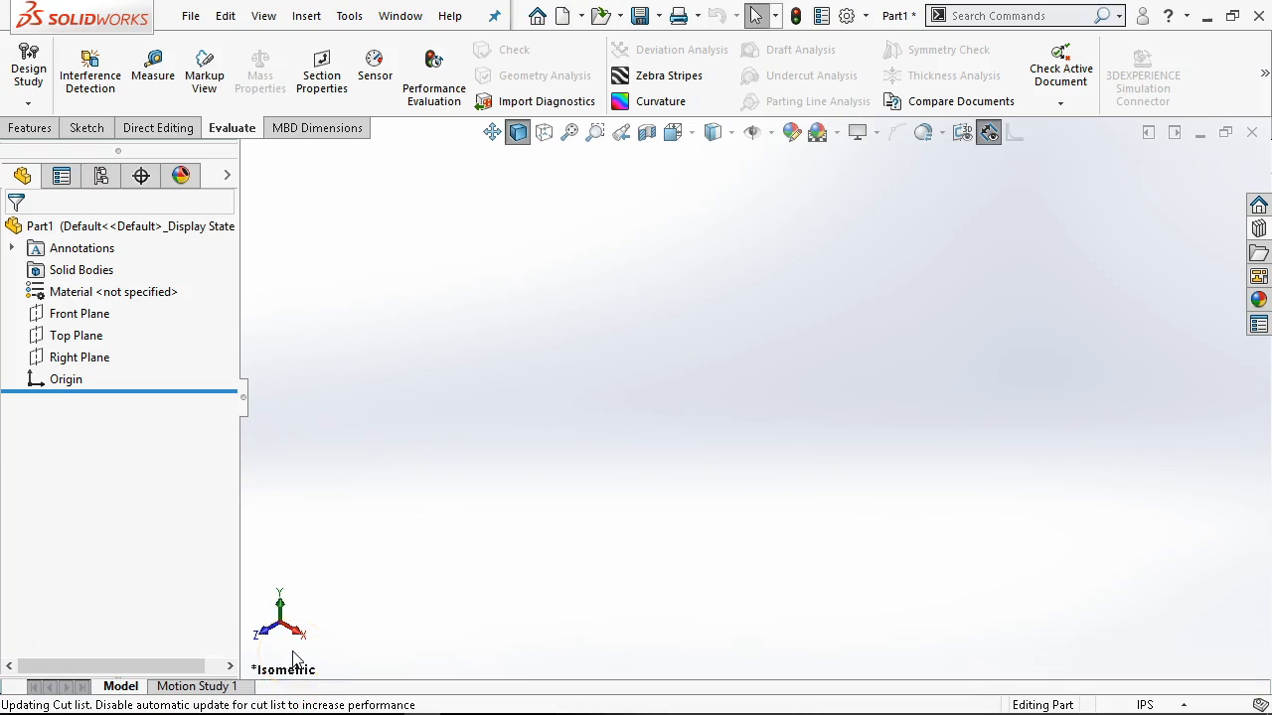
pyautogui.moveTo(83, 321)
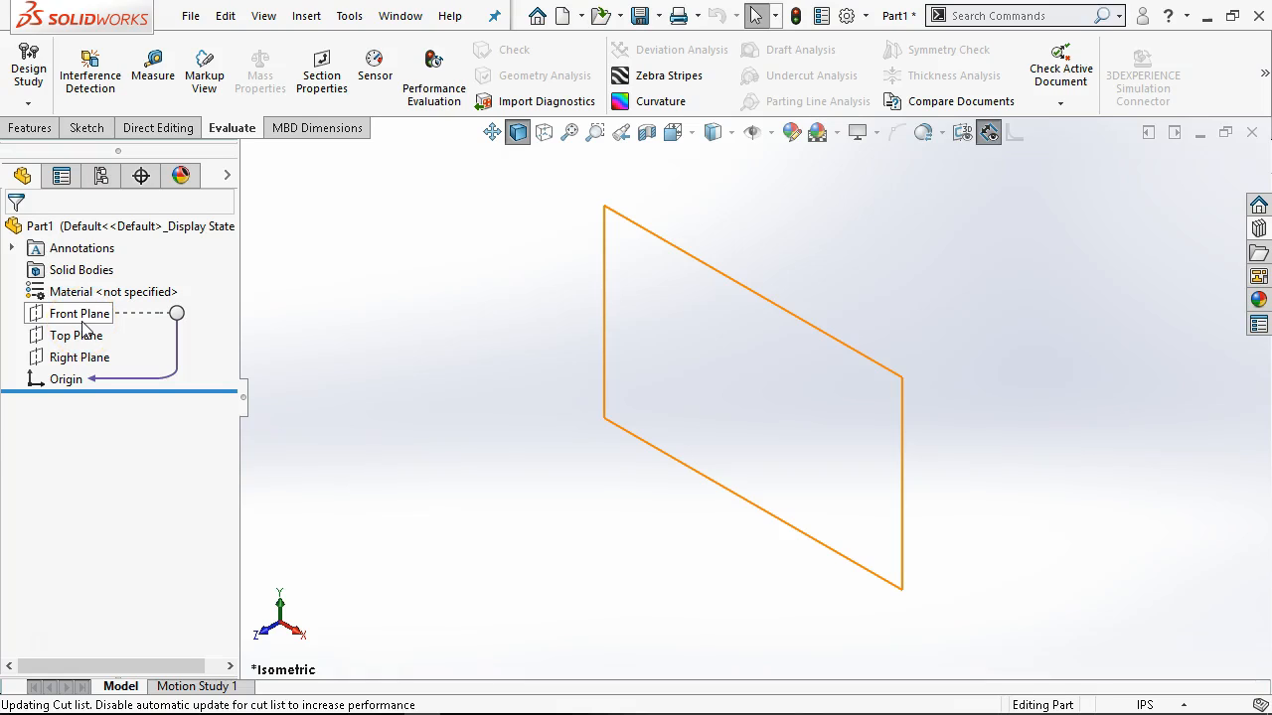
pyautogui.rightClick(81, 314)
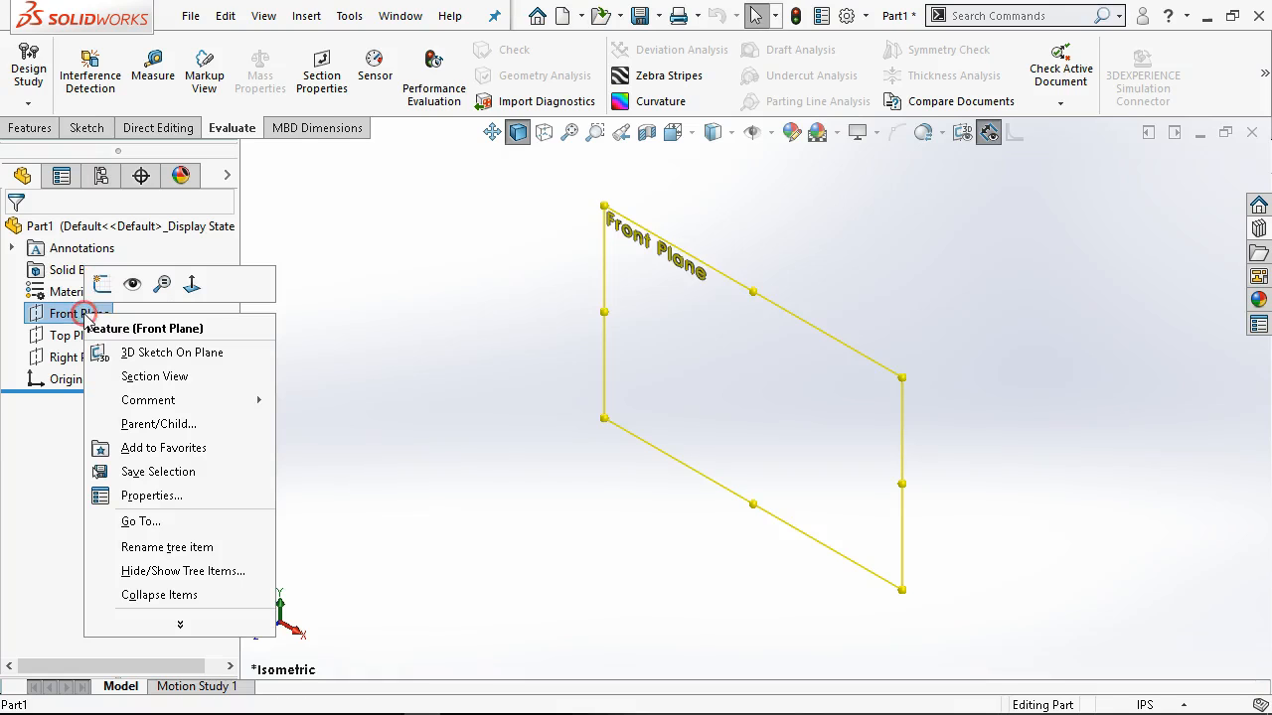
pyautogui.click(132, 285)
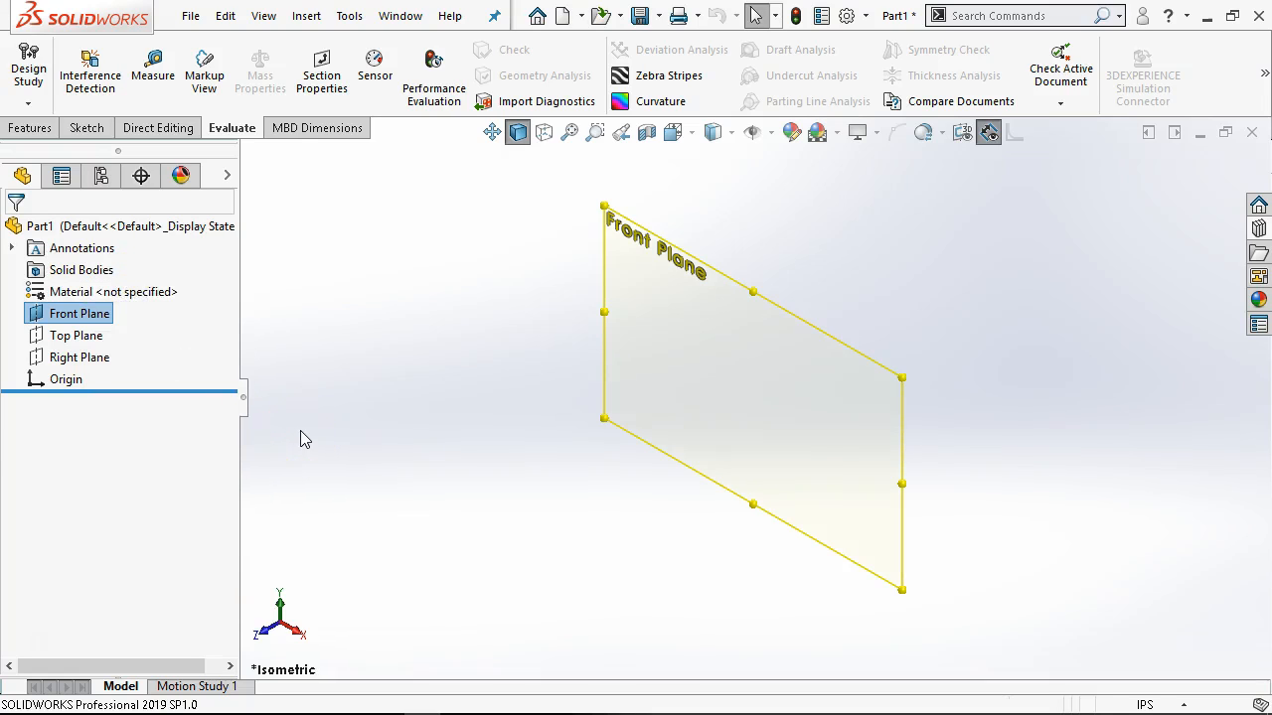
pyautogui.rightClick(82, 323)
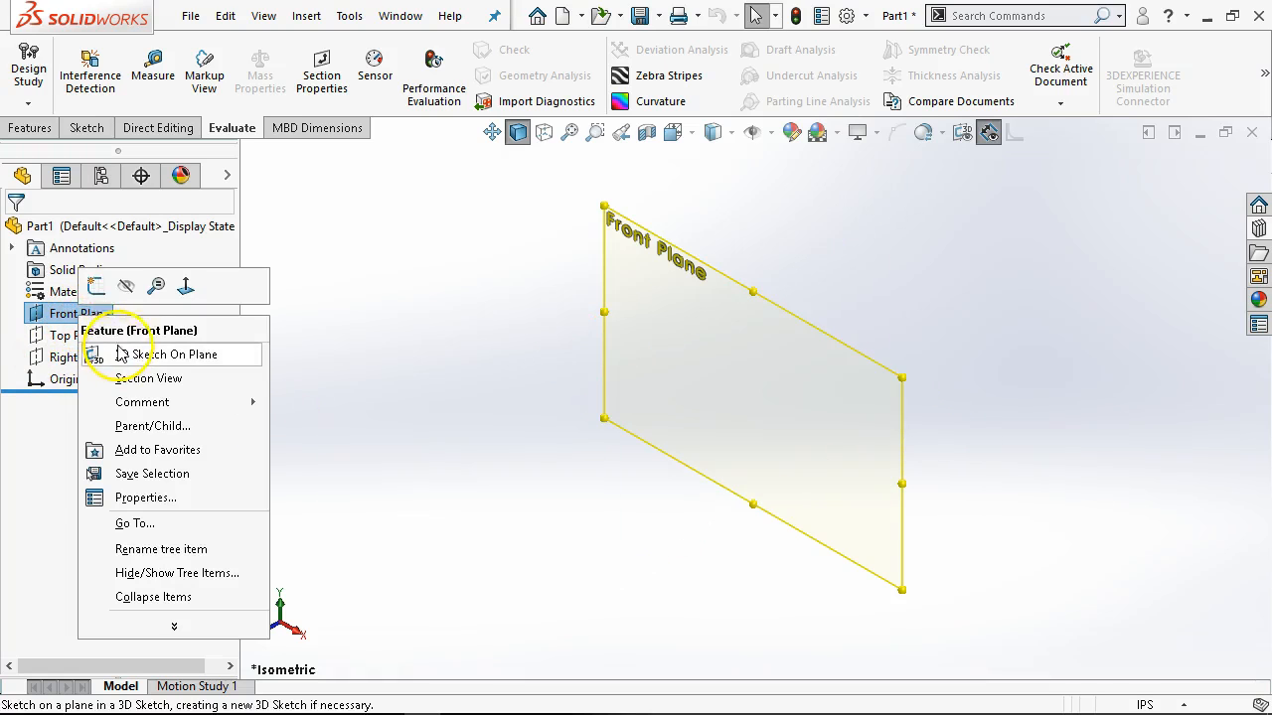
pyautogui.click(126, 290)
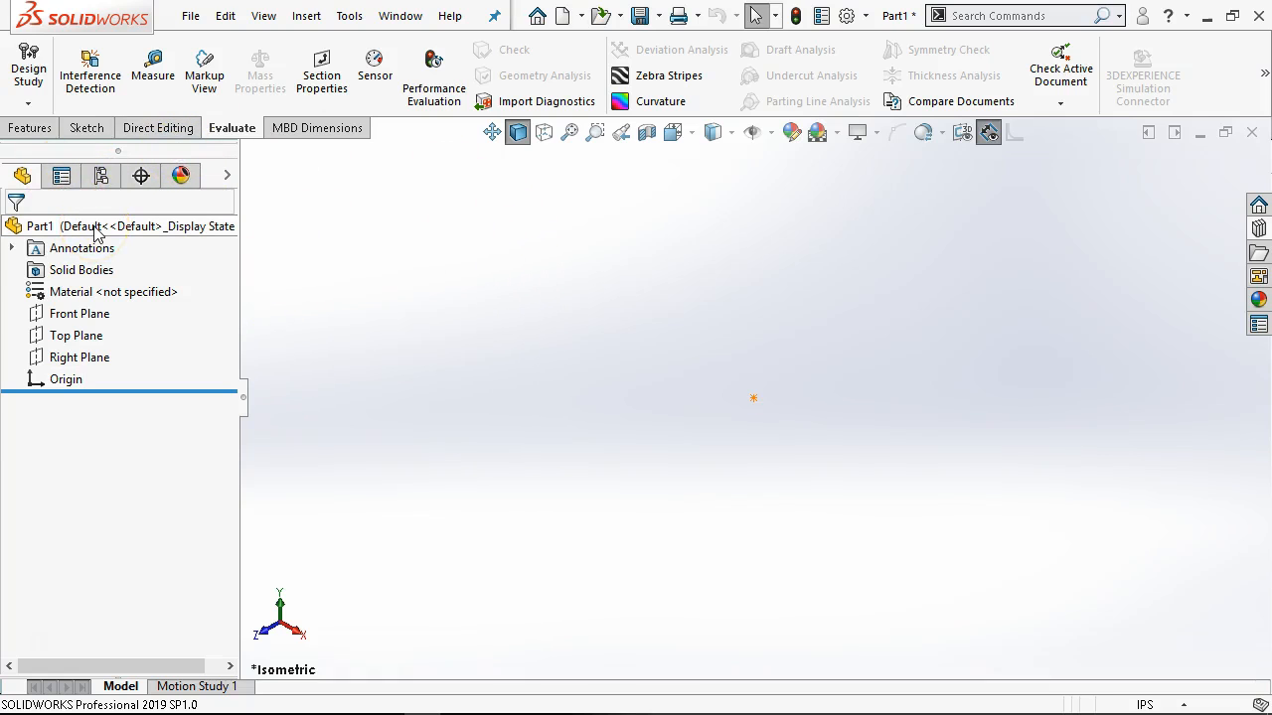
# - Look through the PropertyManager, ConfigurationManager with an enlarged Display States area, DimXpertManager and DisplayManager
pyautogui.click(62, 179)
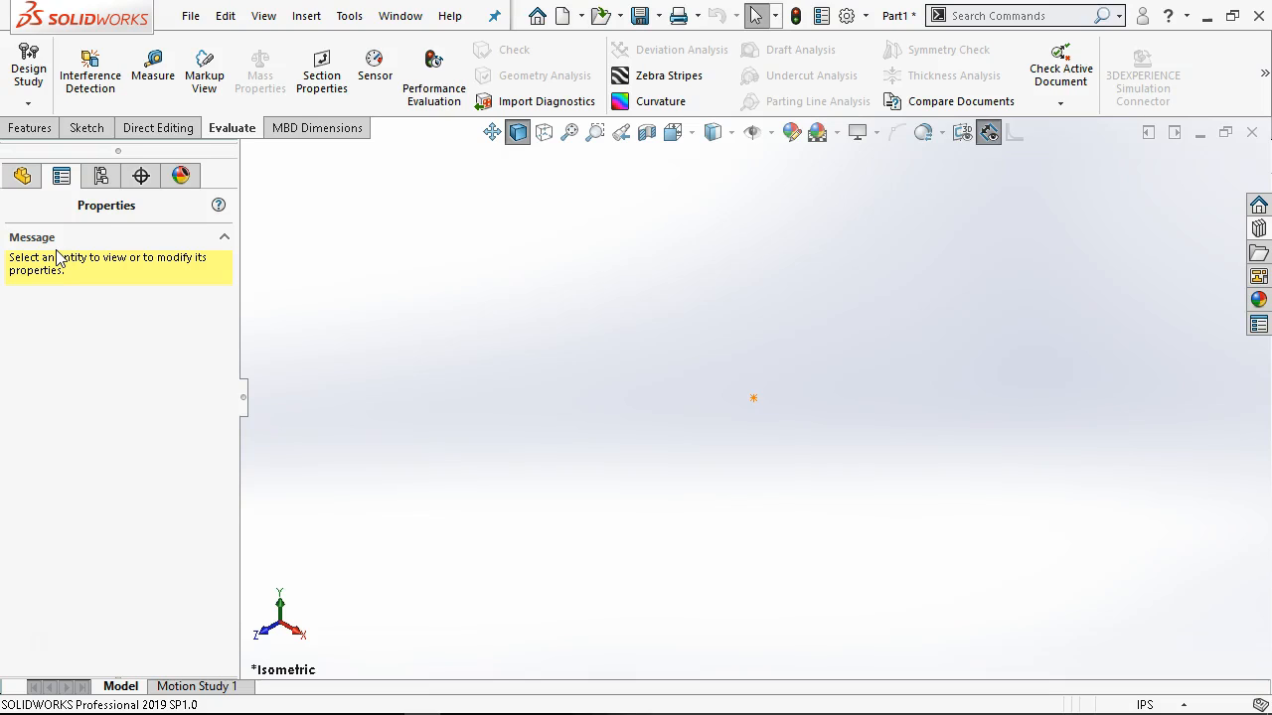
pyautogui.click(100, 176)
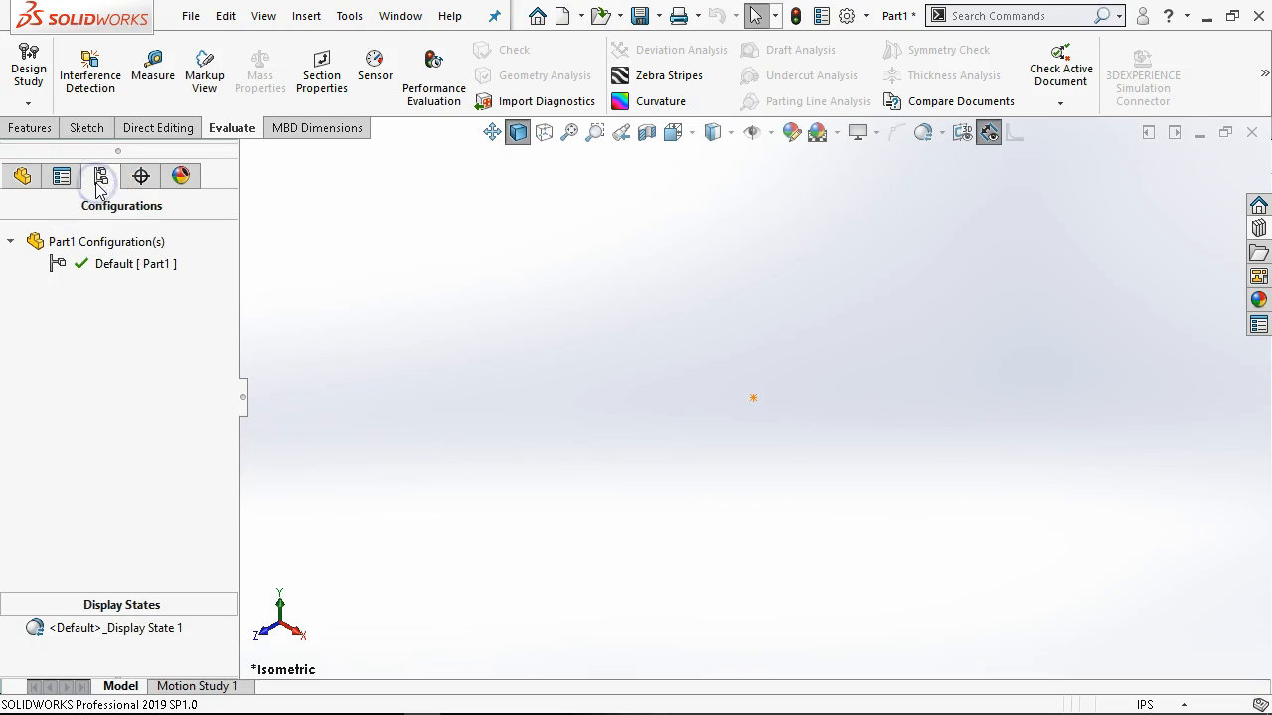
pyautogui.moveTo(131, 595); pyautogui.dragTo(130, 493)
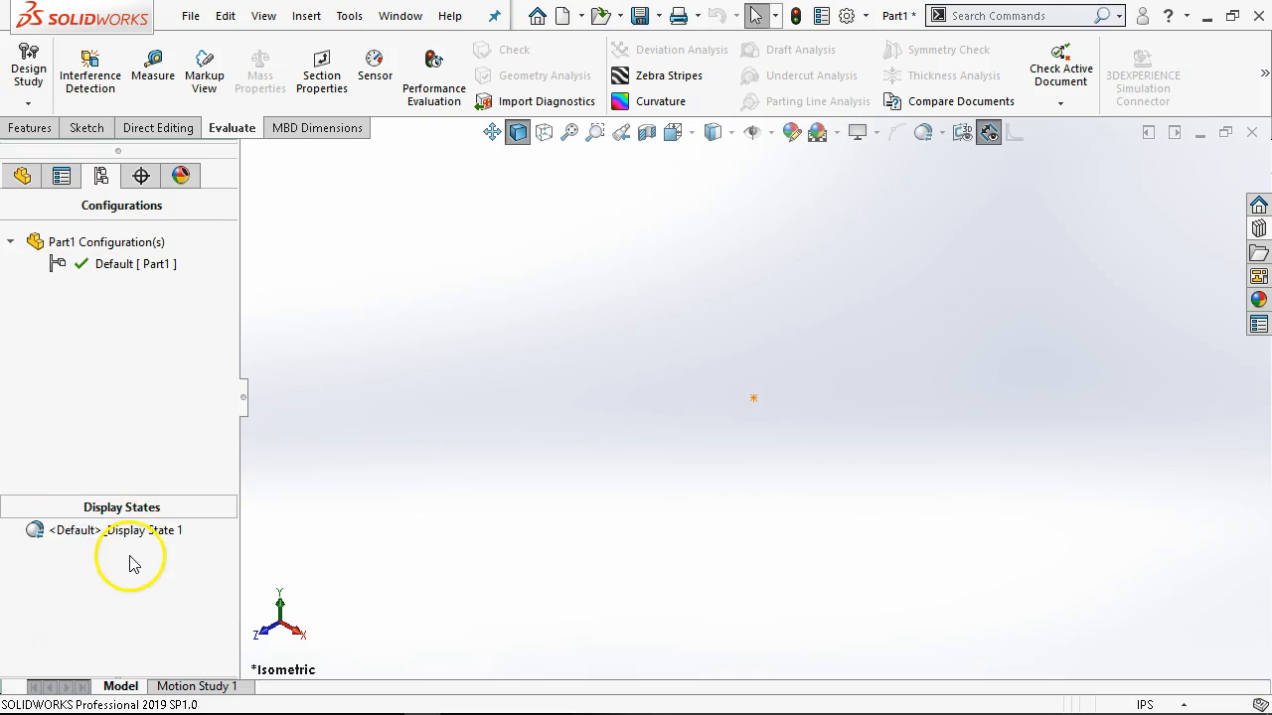
pyautogui.click(140, 176)
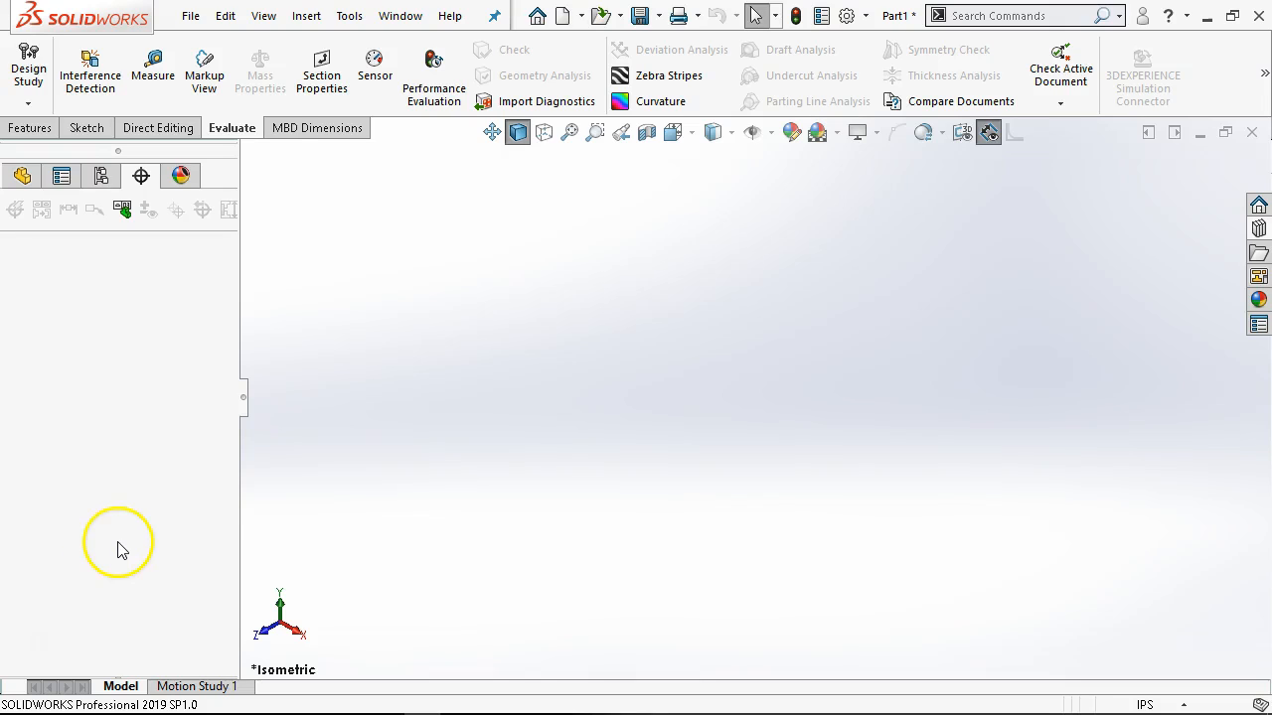
pyautogui.click(180, 178)
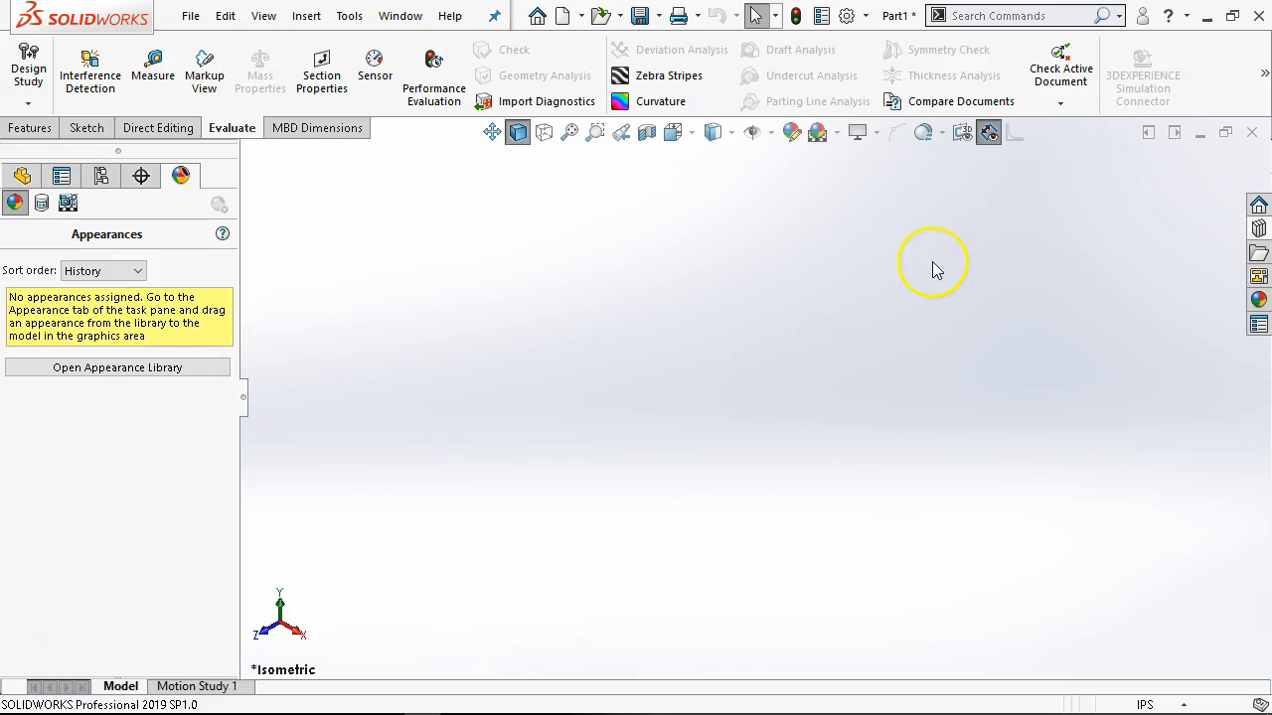
# - Browse the Basic Scenes in the appearances library and view the options available for the Backdrop - Studio Room scene
pyautogui.click(1258, 300)
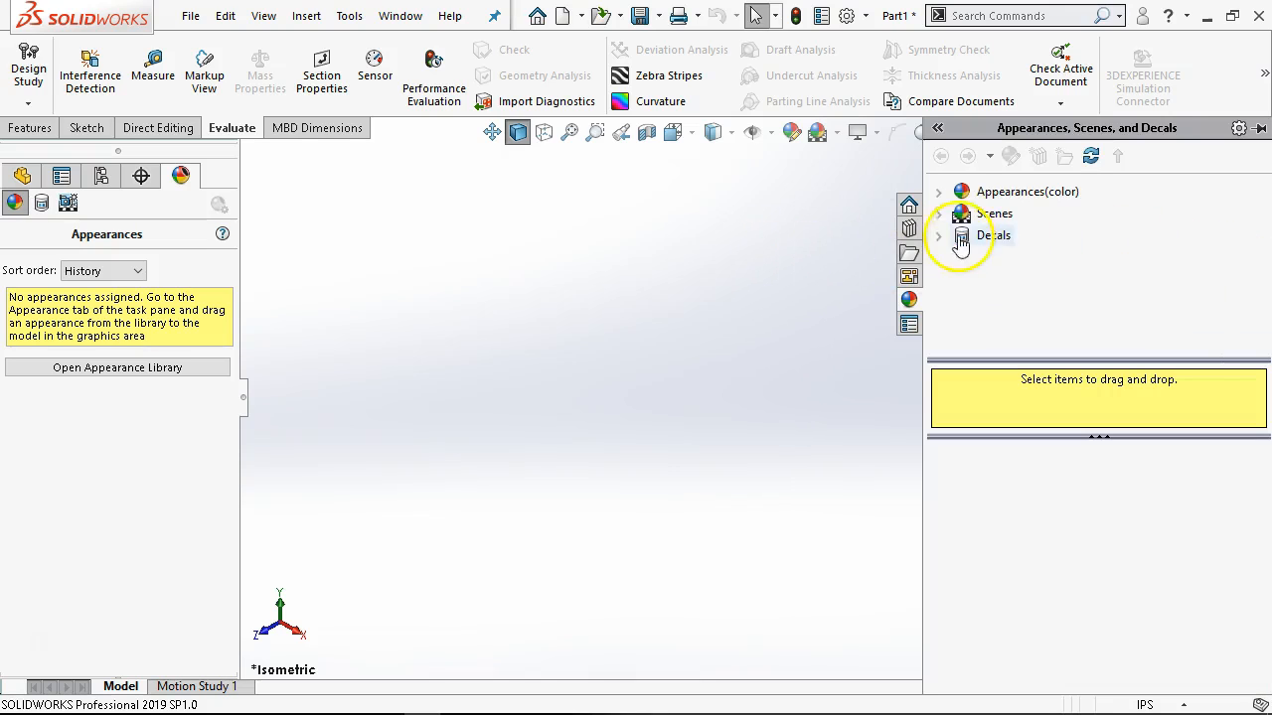
pyautogui.click(939, 214)
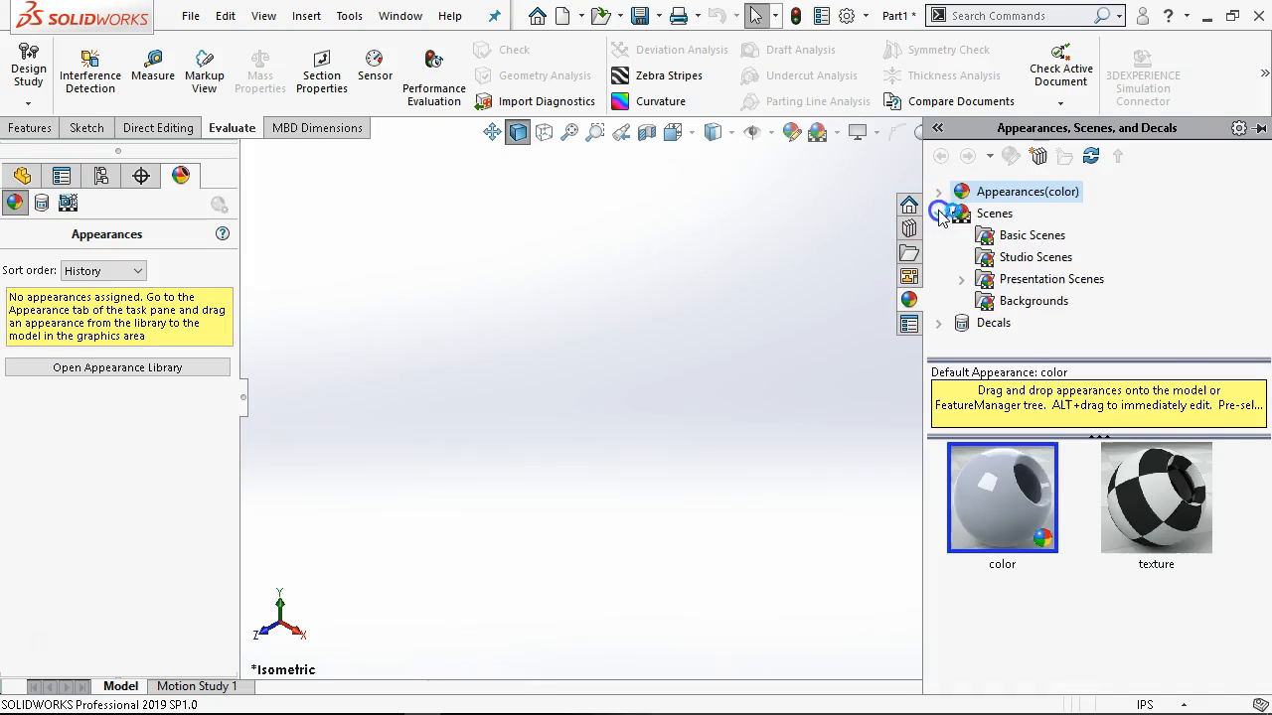
pyautogui.click(1015, 239)
pyautogui.moveTo(1260, 457); pyautogui.dragTo(1264, 542)
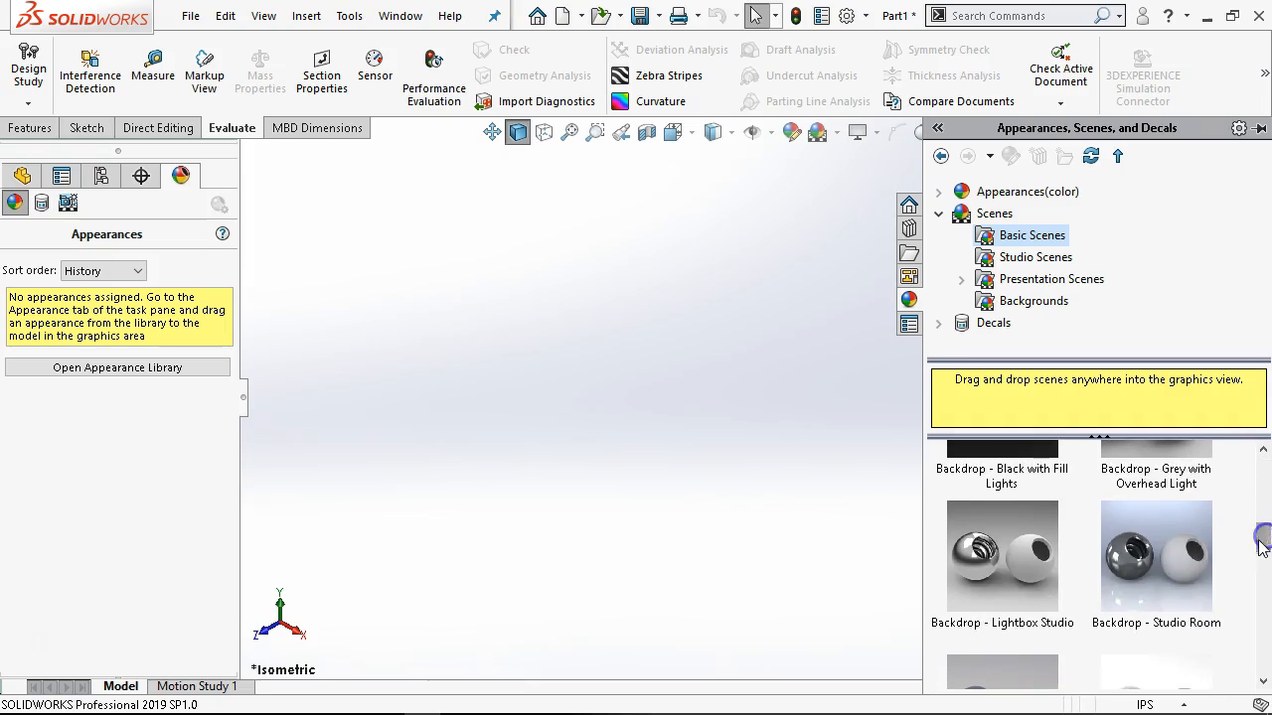
pyautogui.rightClick(1137, 537)
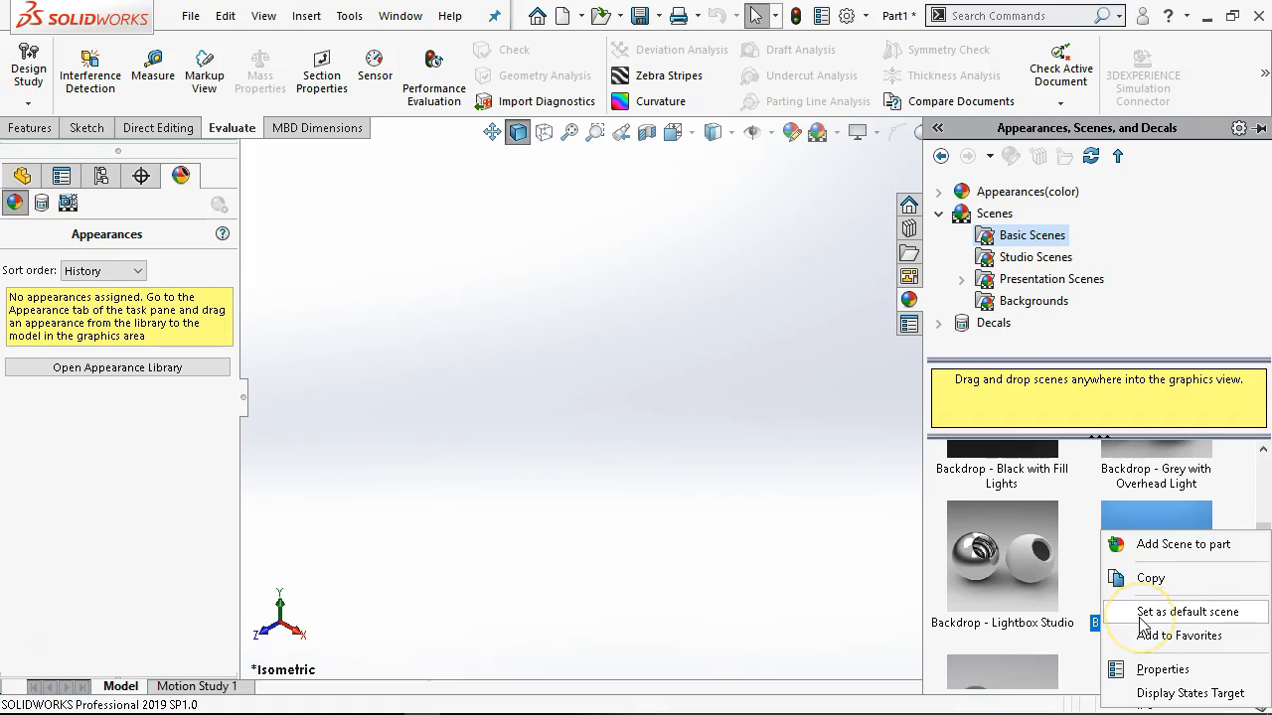
# - Try the Soft Spotlight scene and the Soft Box scene as the part's background
pyautogui.click(838, 134)
pyautogui.click(837, 133)
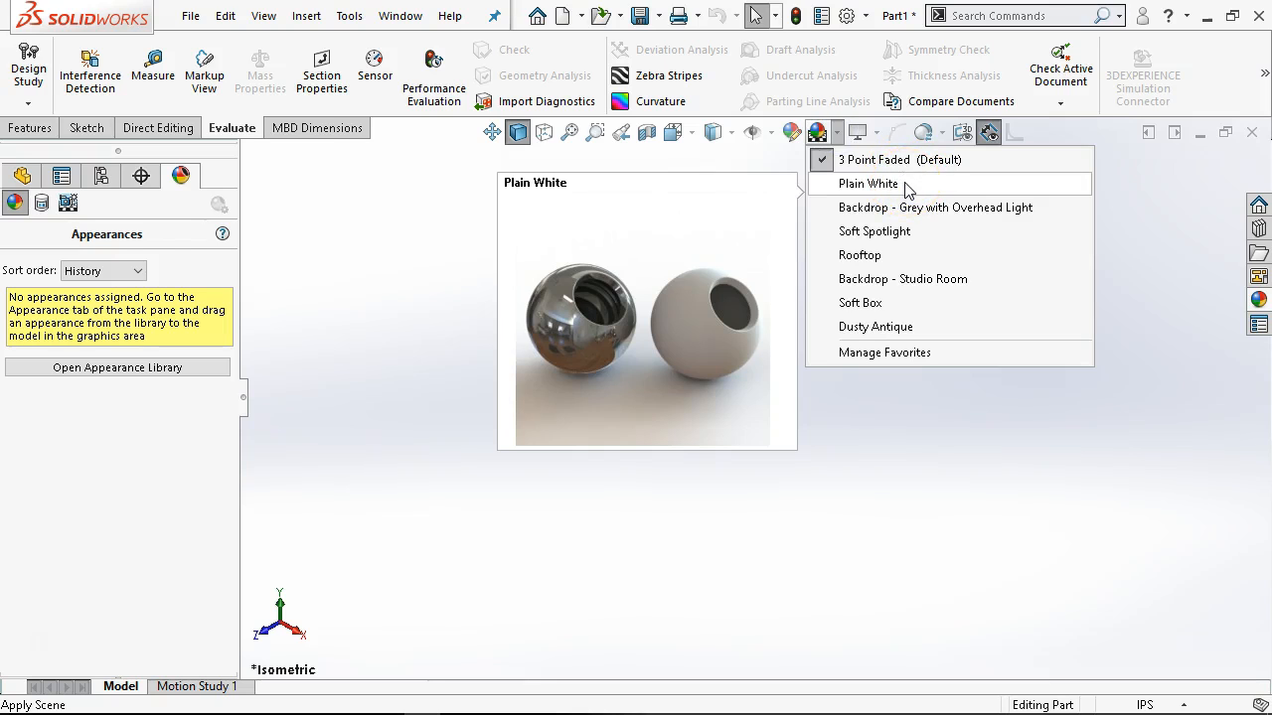
pyautogui.click(894, 234)
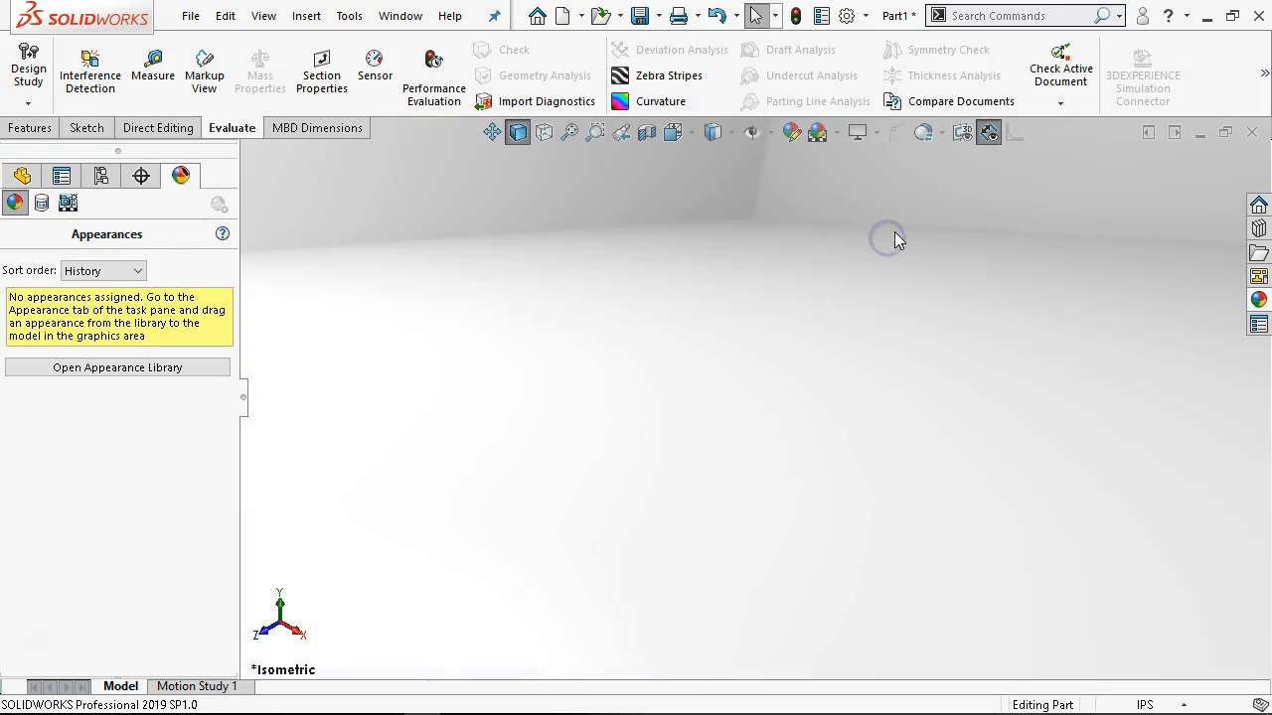
pyautogui.click(838, 132)
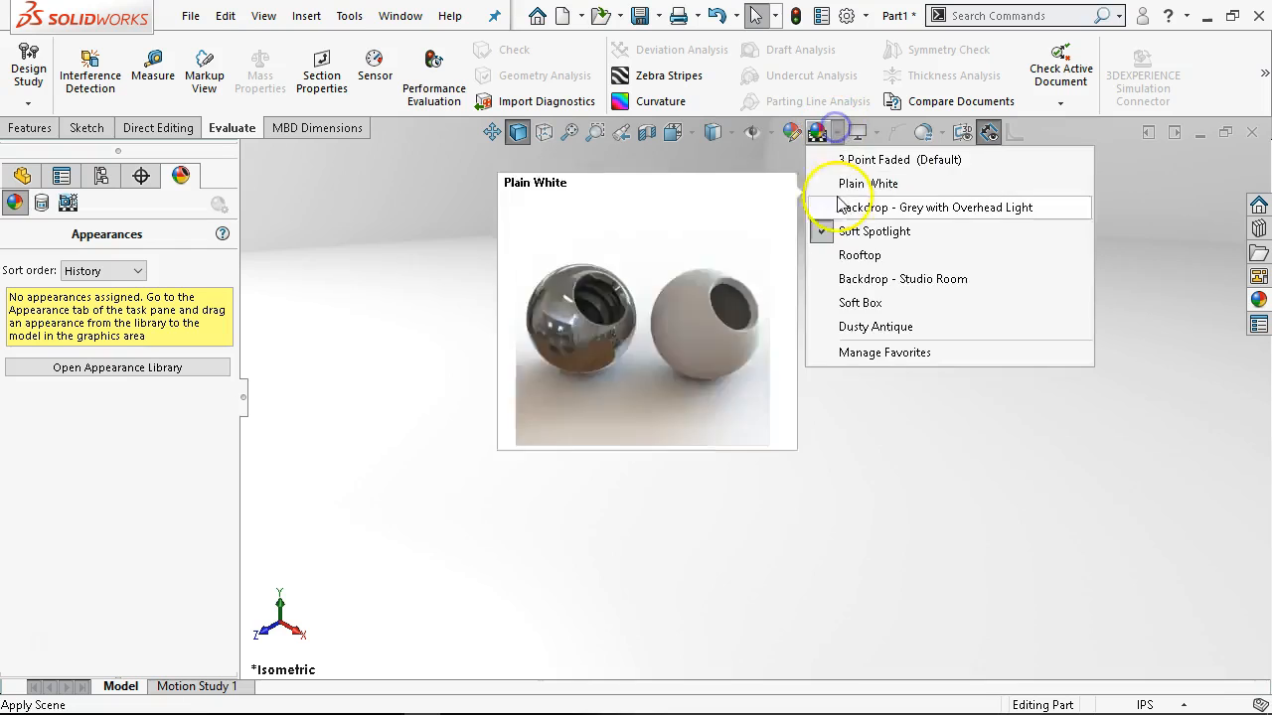
pyautogui.click(859, 302)
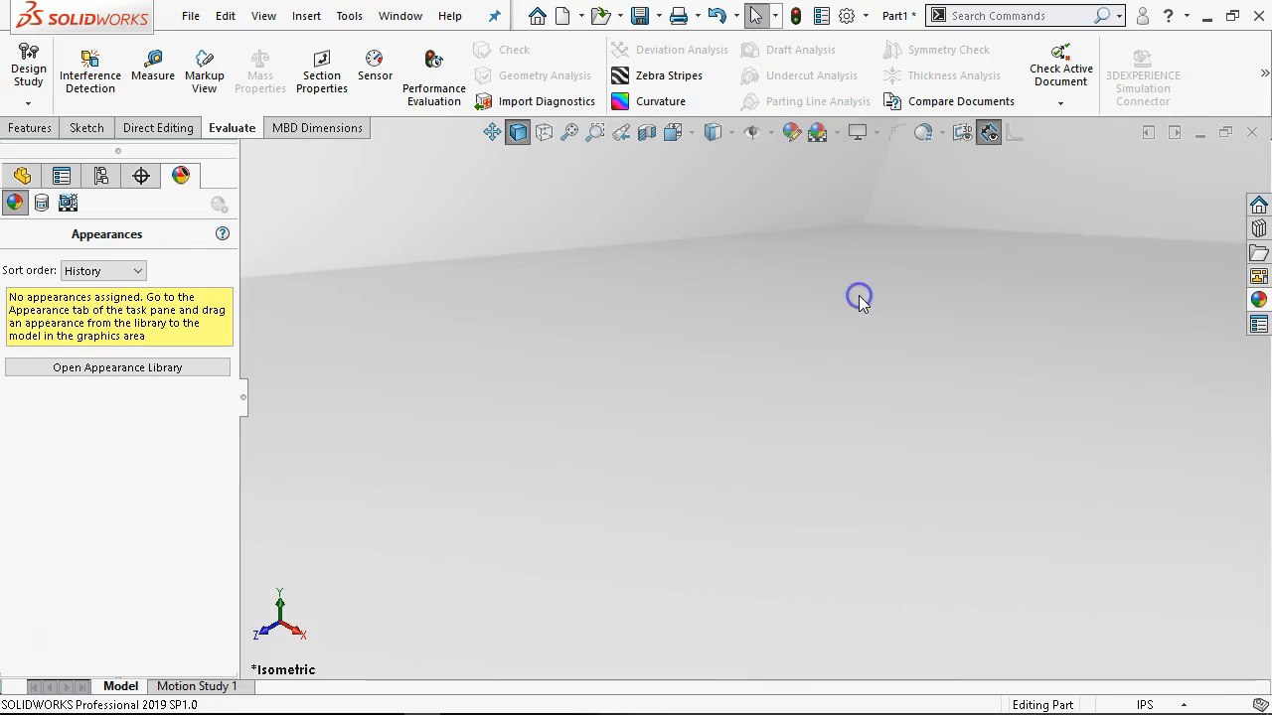
# - Apply the Plain White scene to the part
pyautogui.click(864, 135)
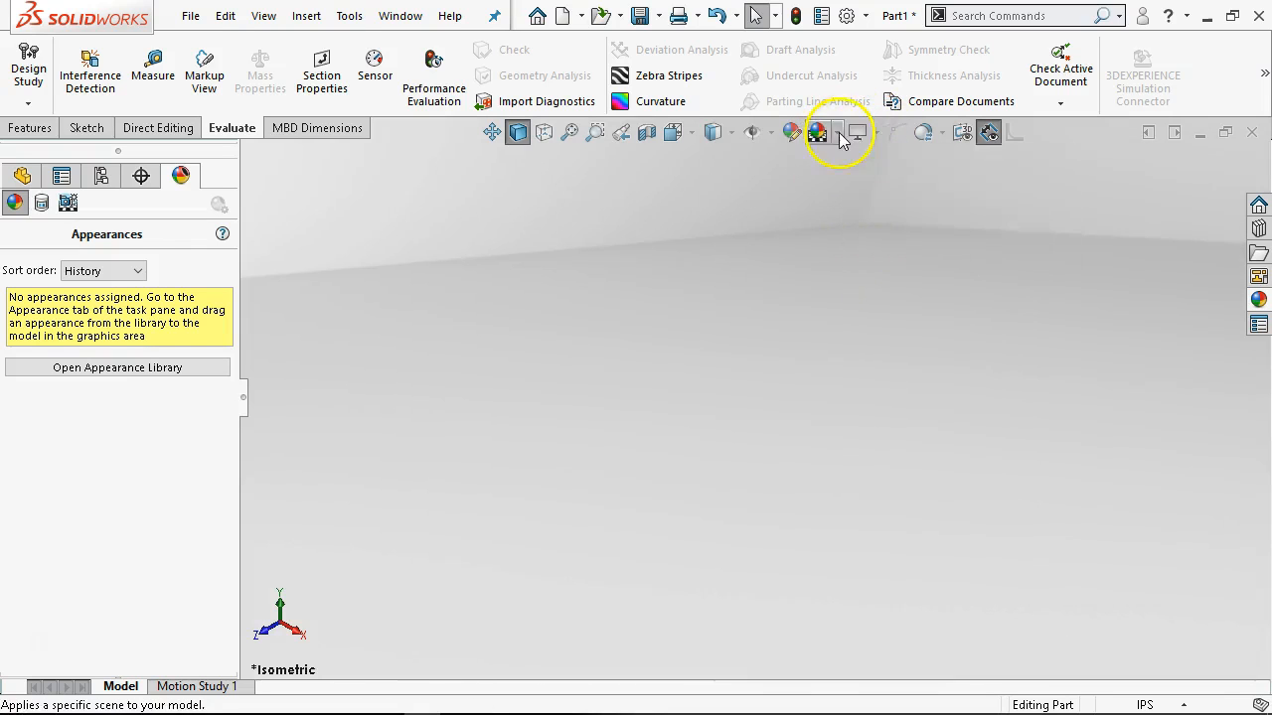
pyautogui.click(838, 133)
pyautogui.click(854, 184)
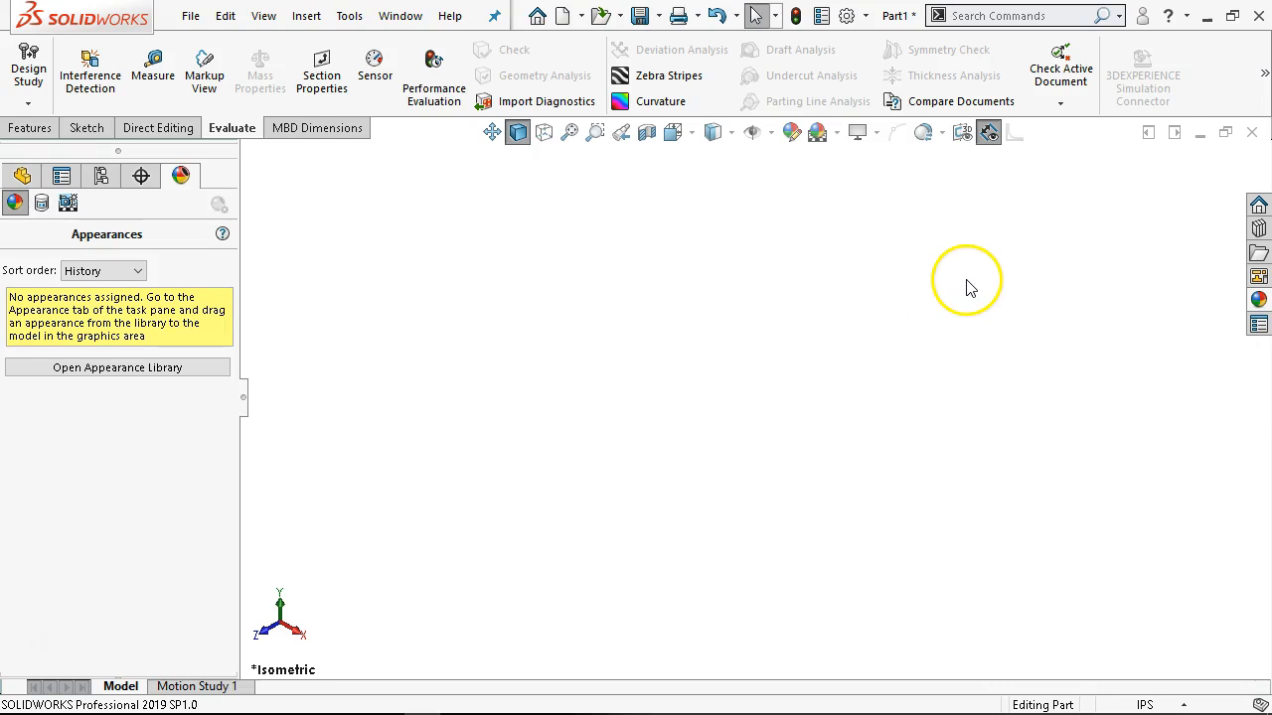
# - Review the Appearances, Scenes, and Decals library and the Custom Properties form in the Task Pane, and collapse it
pyautogui.click(1258, 299)
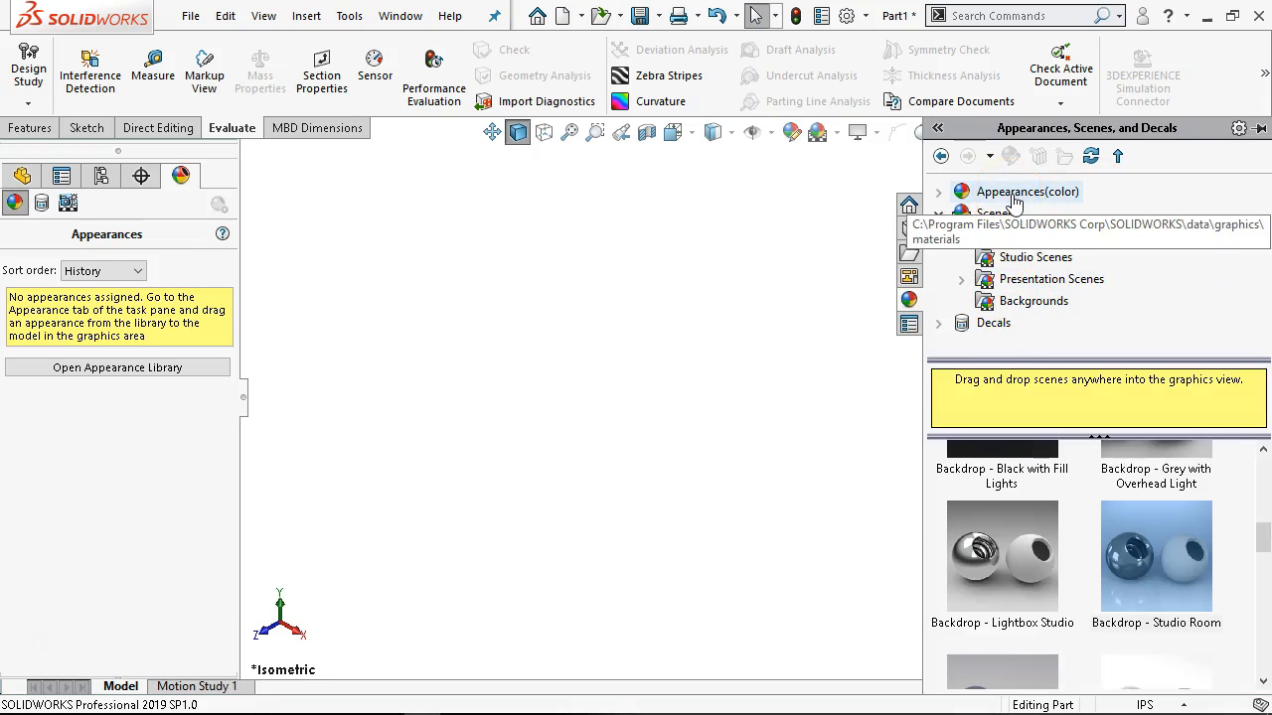
pyautogui.click(1030, 235)
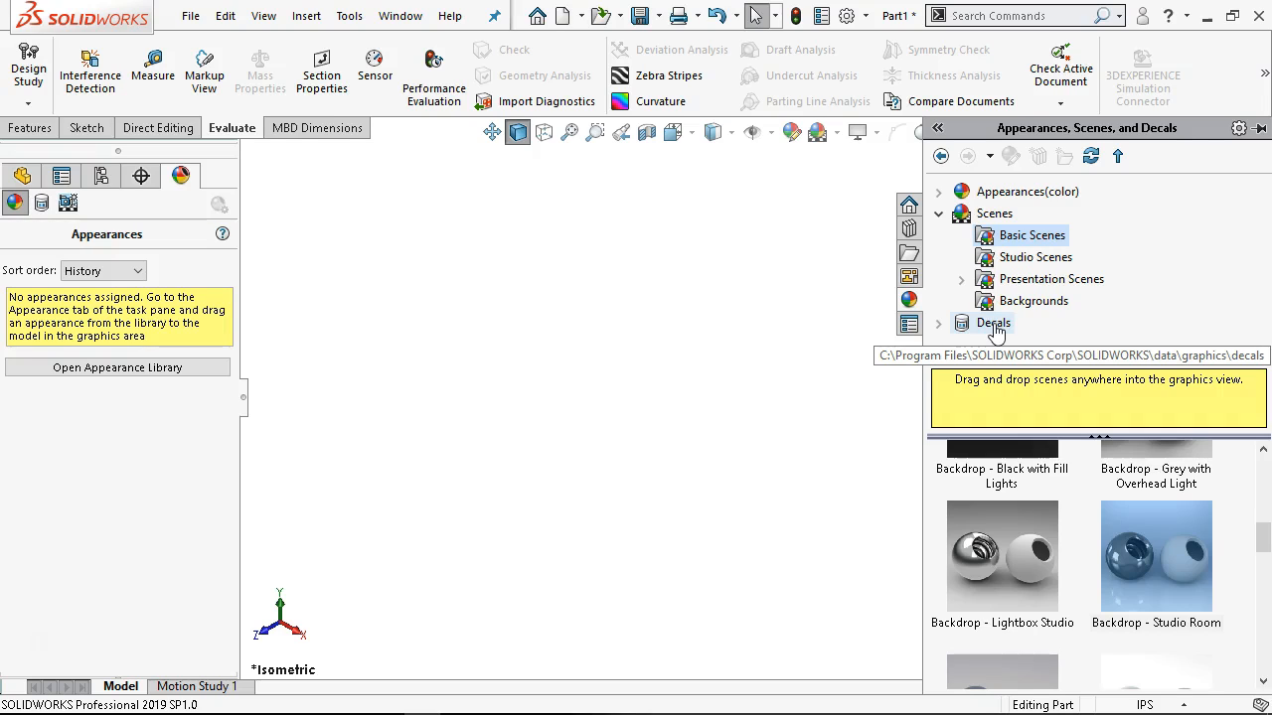
pyautogui.click(907, 326)
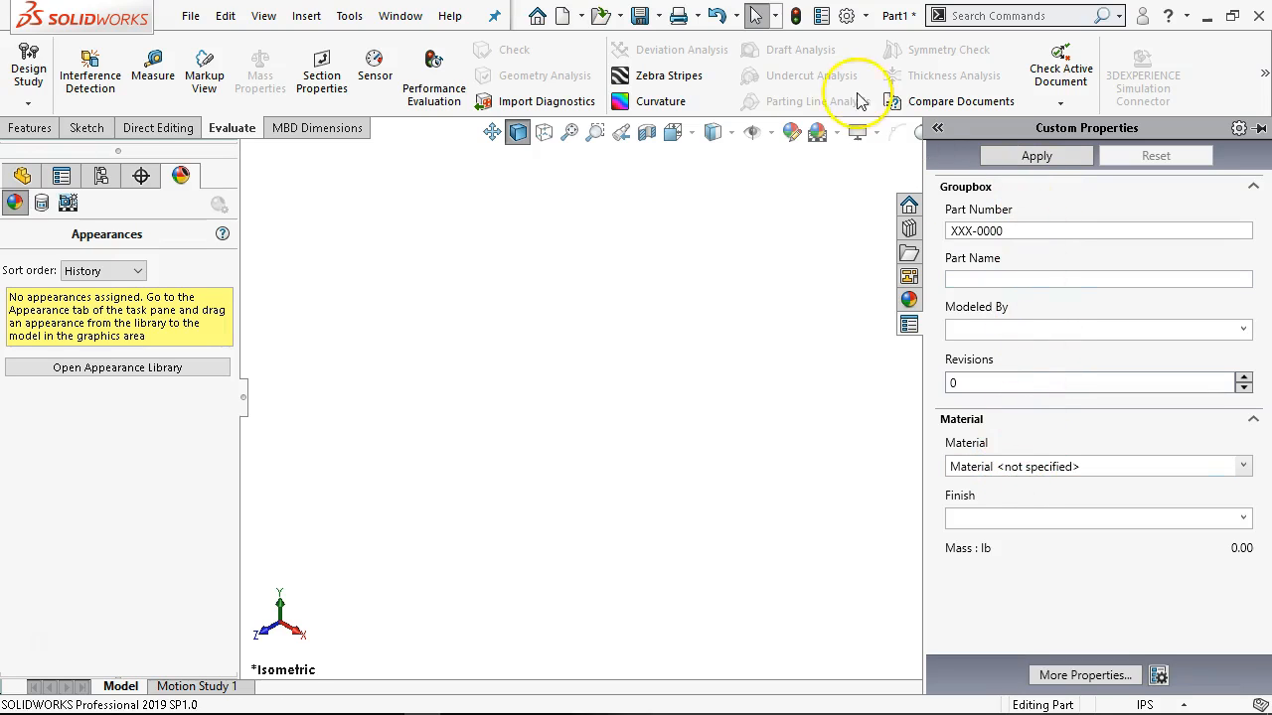
pyautogui.click(639, 273)
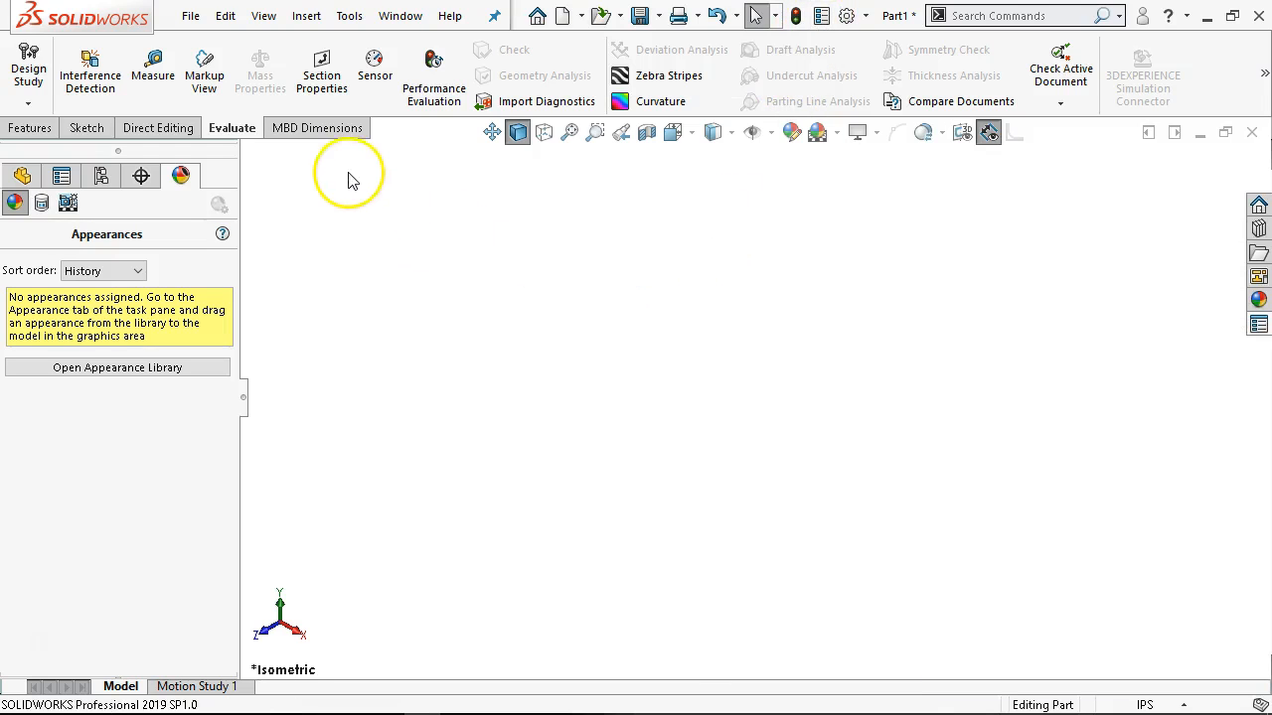
# - Show the DimXpertManager together with the MBD Dimensions commands
pyautogui.click(140, 176)
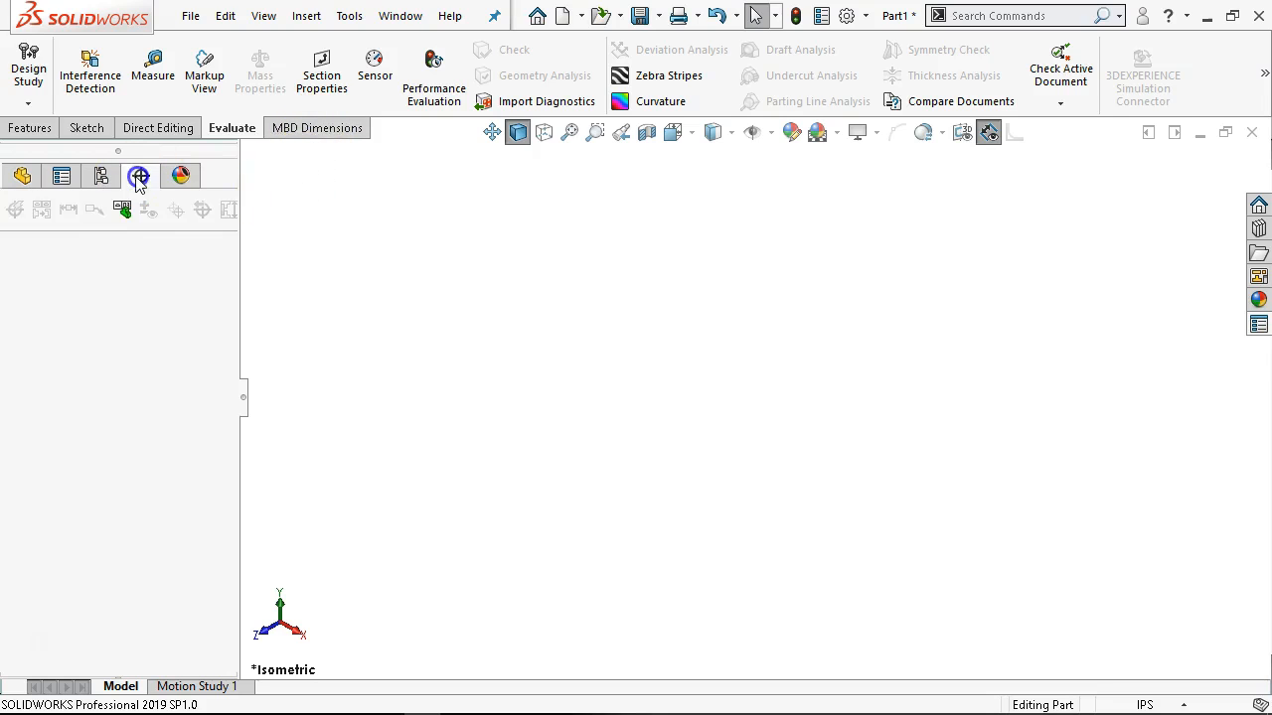
pyautogui.click(293, 132)
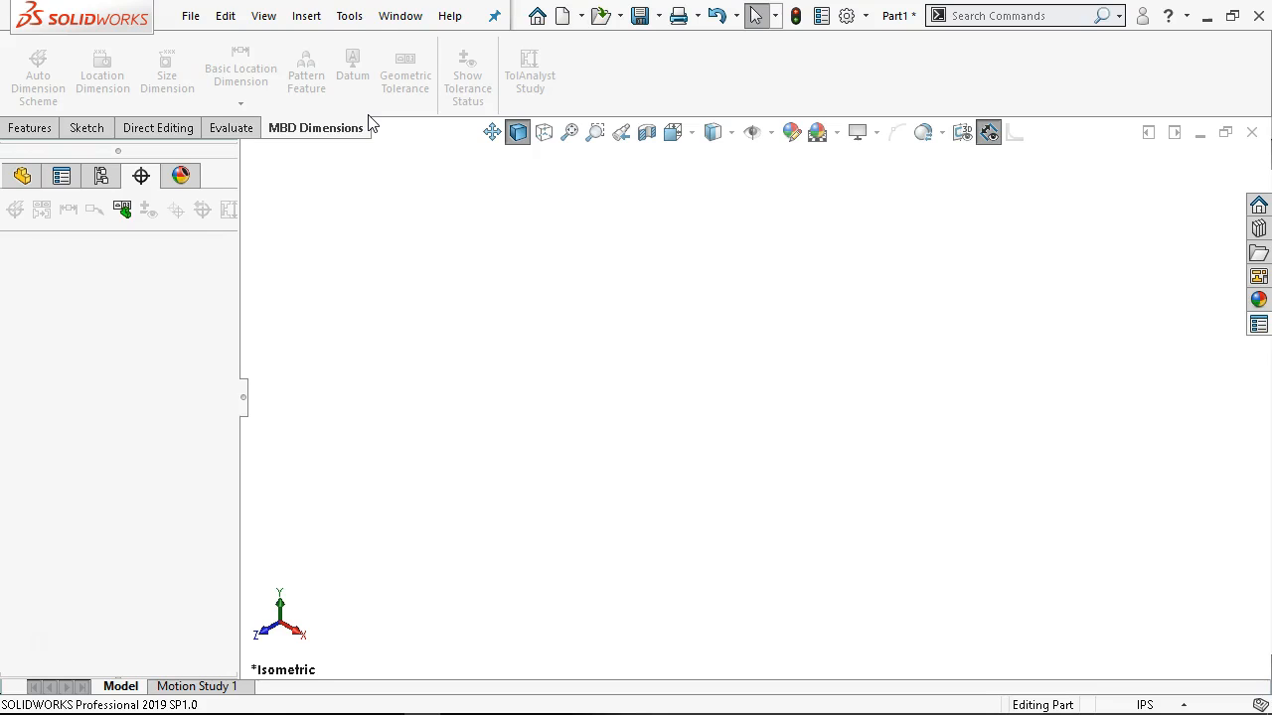
pyautogui.click(345, 135)
pyautogui.click(359, 350)
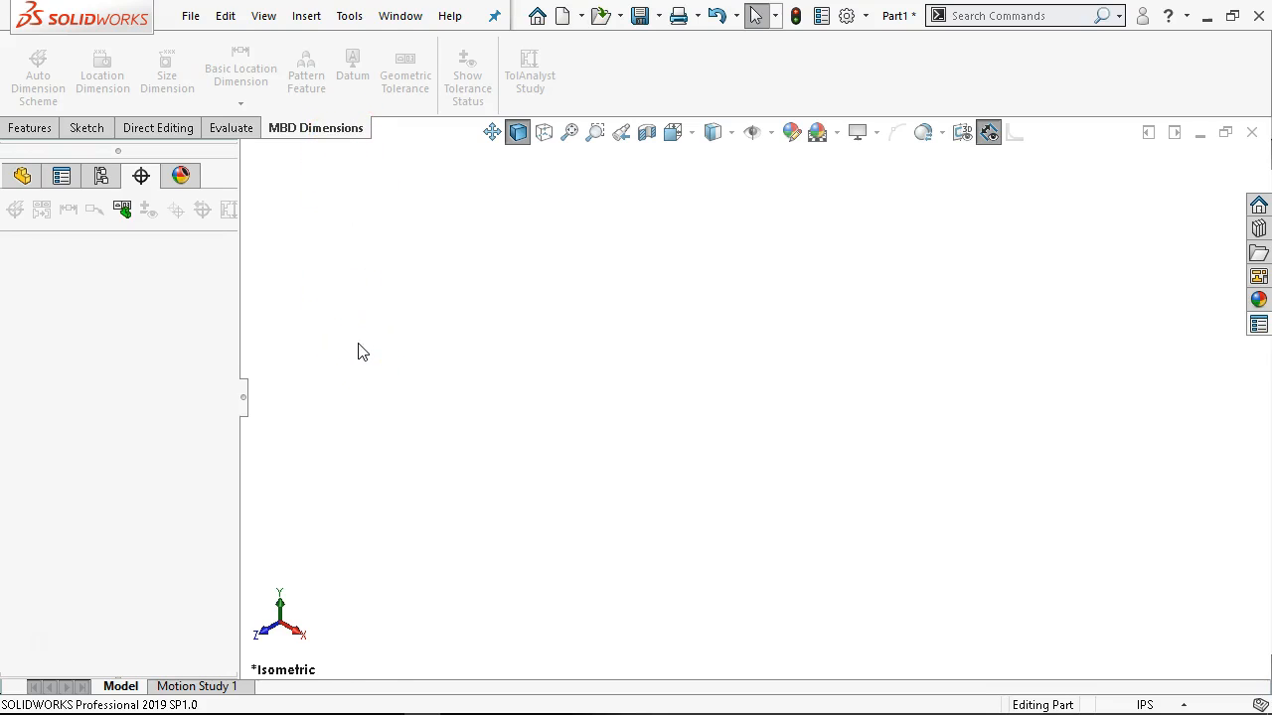